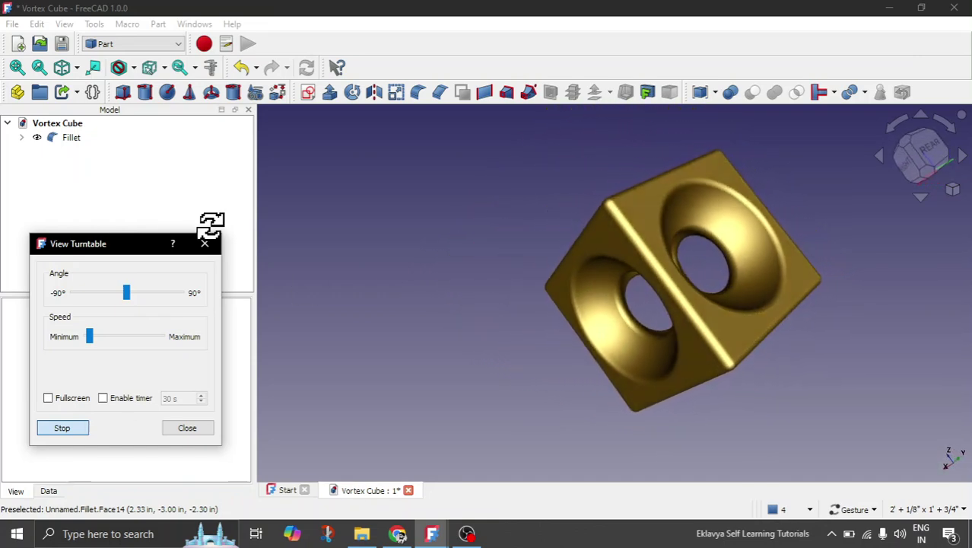
Close the turntable animation and examine the finished vortex cube and its round openings from several sides.
{"action": "left_click", "coordinate": [199, 428]}
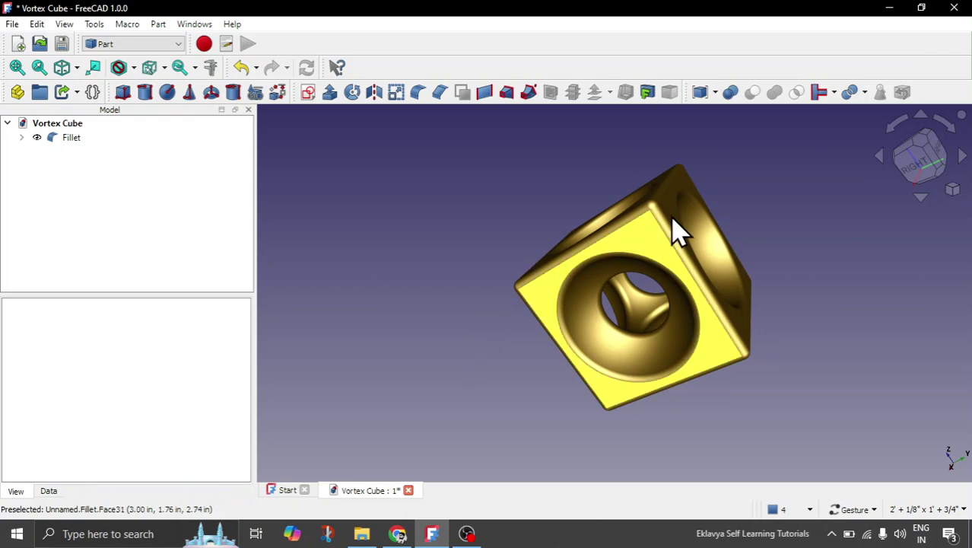
{"action": "left_click_drag", "start_coordinate": [713, 289], "coordinate": [592, 298]}
{"action": "left_click_drag", "start_coordinate": [611, 239], "coordinate": [774, 276]}
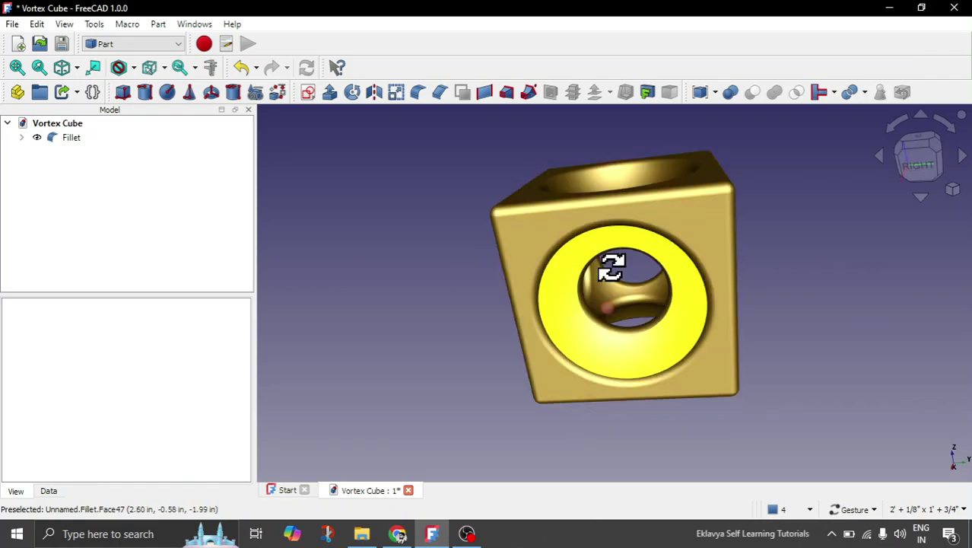
{"action": "left_click_drag", "start_coordinate": [620, 268], "coordinate": [595, 289]}
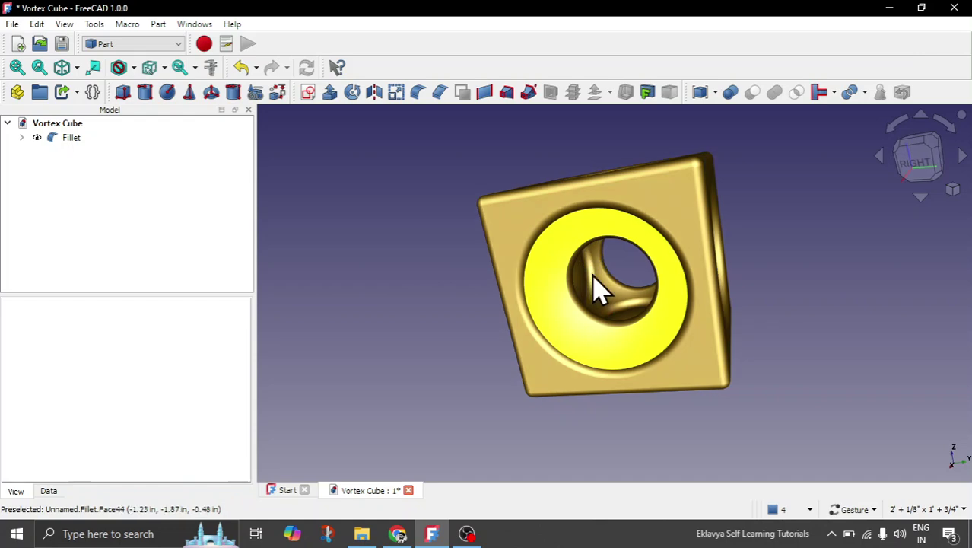
{"action": "left_click_drag", "start_coordinate": [776, 235], "coordinate": [561, 384]}
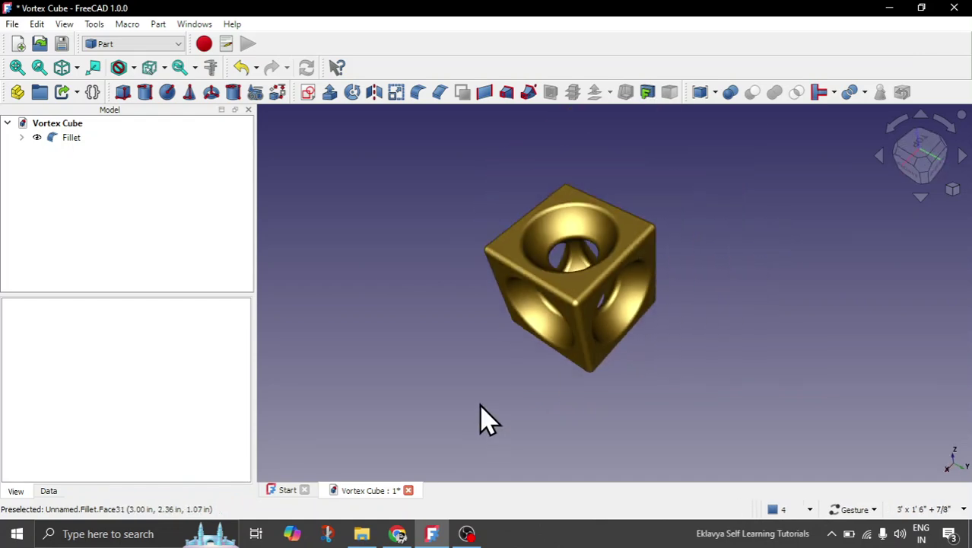
{"action": "scroll", "coordinate": [549, 374], "scroll_direction": "up", "scroll_amount": 2}
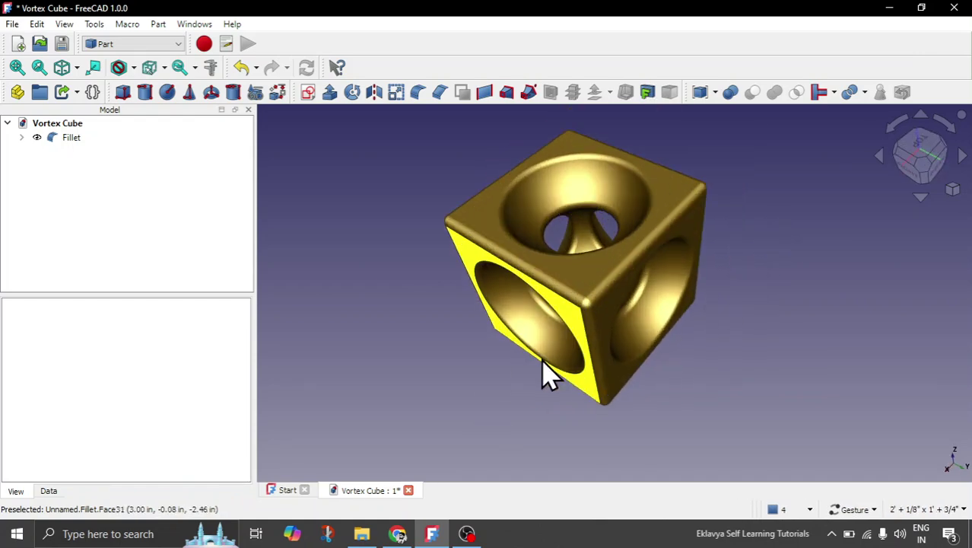
{"action": "left_click_drag", "start_coordinate": [549, 373], "coordinate": [746, 256]}
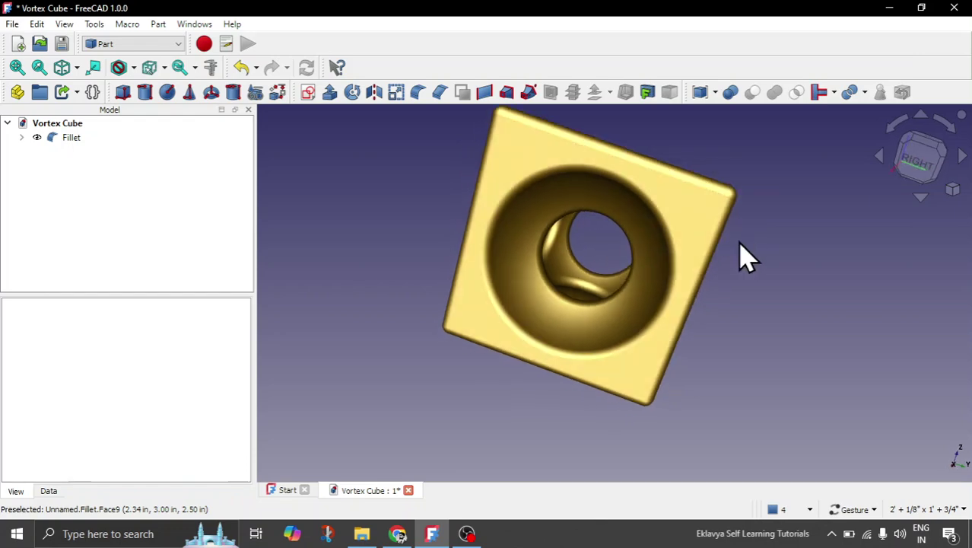
{"action": "left_click_drag", "start_coordinate": [634, 206], "coordinate": [600, 205]}
{"action": "scroll", "coordinate": [540, 371], "scroll_direction": "down", "scroll_amount": 3}
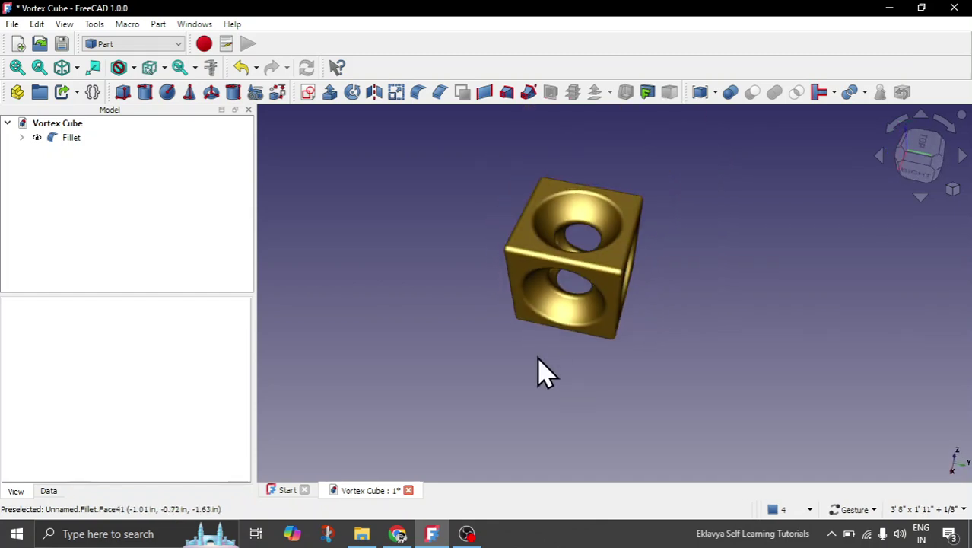
{"action": "left_click_drag", "start_coordinate": [555, 251], "coordinate": [574, 278]}
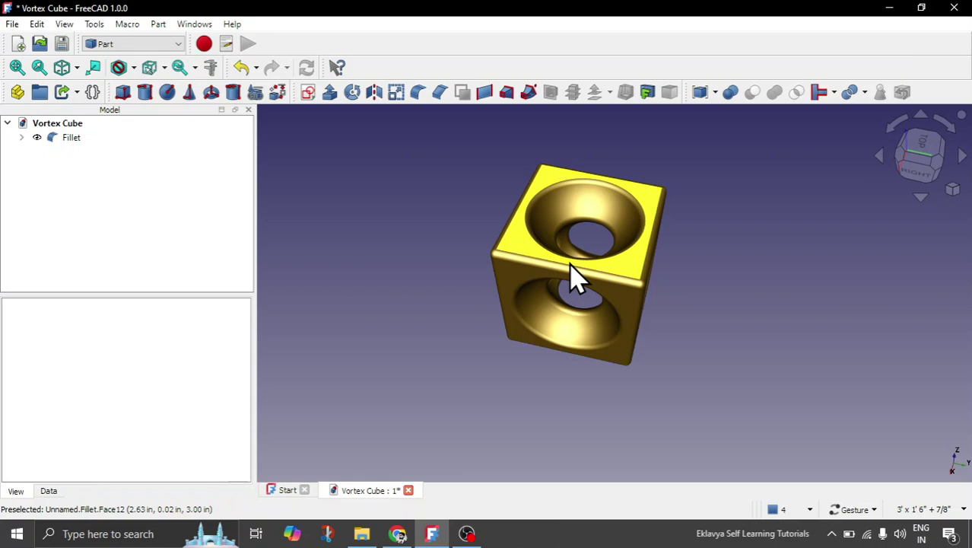
Expand the Fillet's history in the model tree down to the base Extrude and Revolve objects.
{"action": "left_click", "coordinate": [55, 138]}
{"action": "left_click", "coordinate": [22, 138]}
{"action": "scroll", "coordinate": [85, 202], "scroll_direction": "down", "scroll_amount": 1}
{"action": "scroll", "coordinate": [85, 201], "scroll_direction": "down", "scroll_amount": 1}
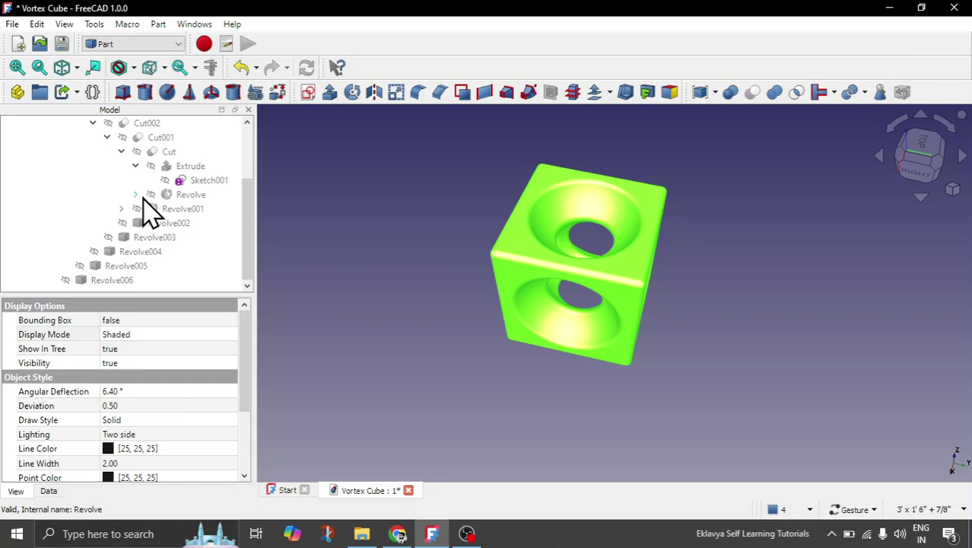
{"action": "left_click", "coordinate": [135, 165]}
{"action": "left_click", "coordinate": [177, 181]}
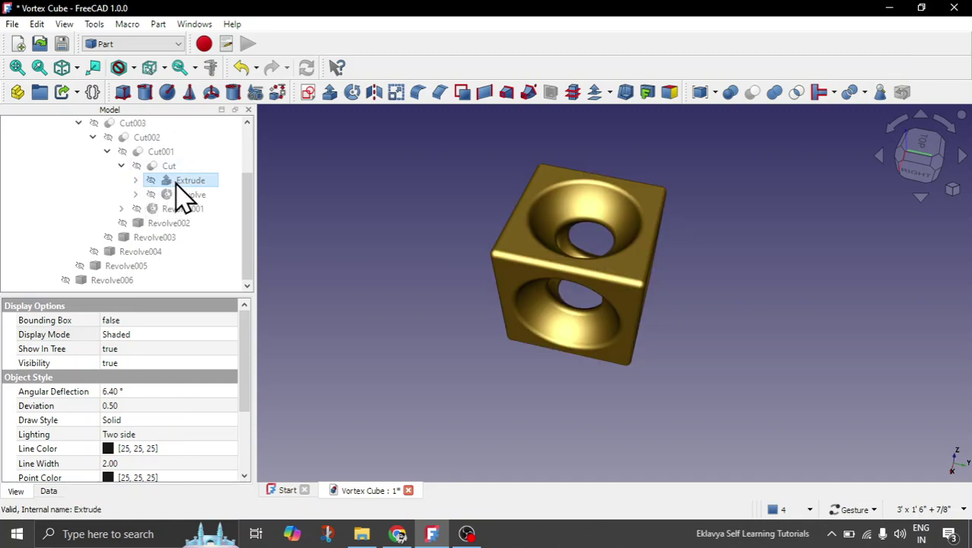
{"action": "scroll", "coordinate": [144, 198], "scroll_direction": "up", "scroll_amount": 2}
Hide the Fillet and show only the base Extrude cube for inspection.
{"action": "left_click", "coordinate": [72, 139]}
{"action": "key", "text": "space"}
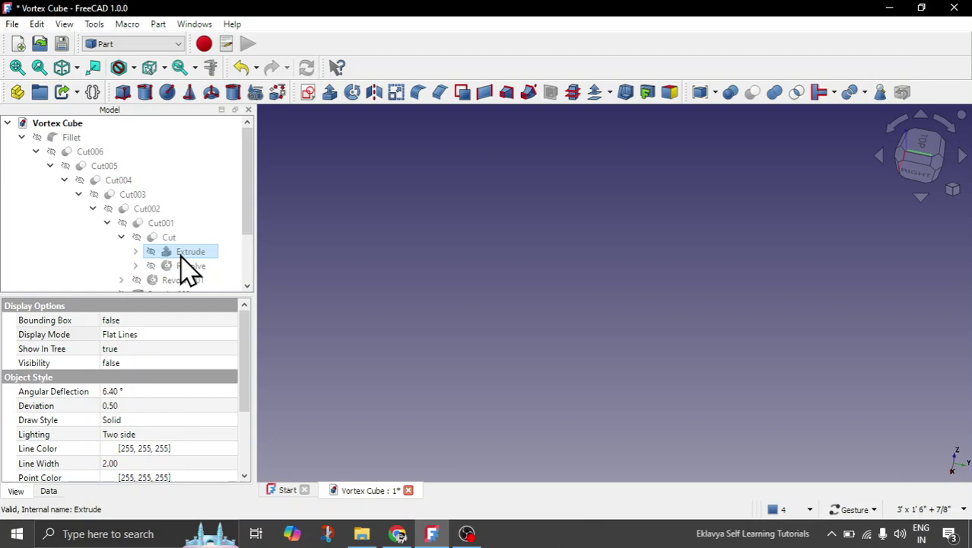
{"action": "key", "text": "space"}
{"action": "left_click", "coordinate": [404, 371]}
{"action": "left_click_drag", "start_coordinate": [404, 371], "coordinate": [488, 365]}
{"action": "scroll", "coordinate": [206, 278], "scroll_direction": "down", "scroll_amount": 1}
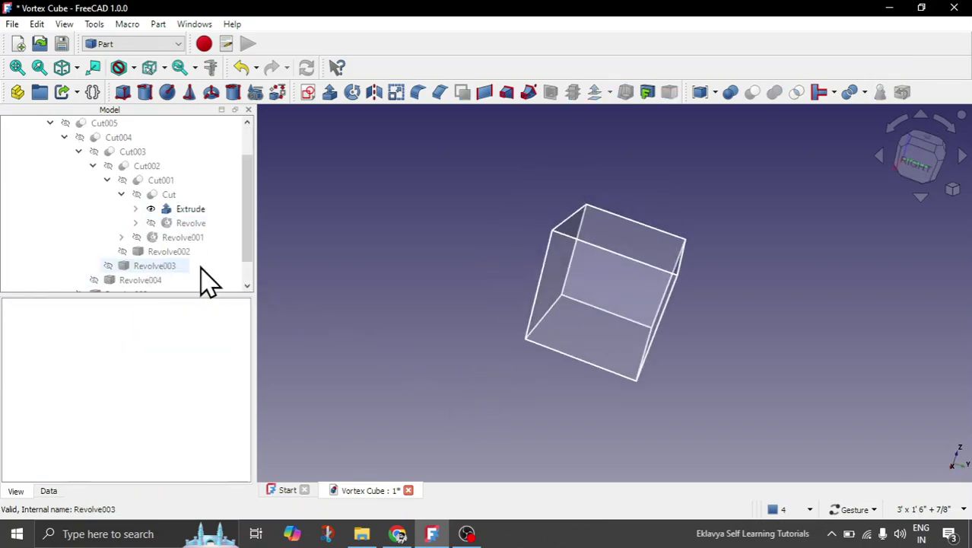
Show Revolve and Revolve001 together with the Extrude cube and examine how the two spheres are placed.
{"action": "left_click", "coordinate": [186, 224]}
{"action": "key", "text": "space"}
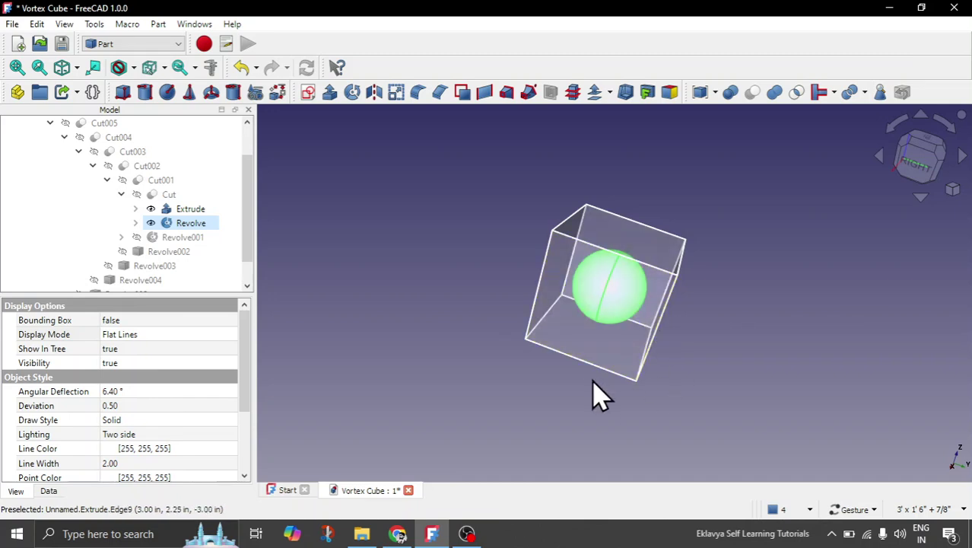
{"action": "left_click", "coordinate": [599, 436]}
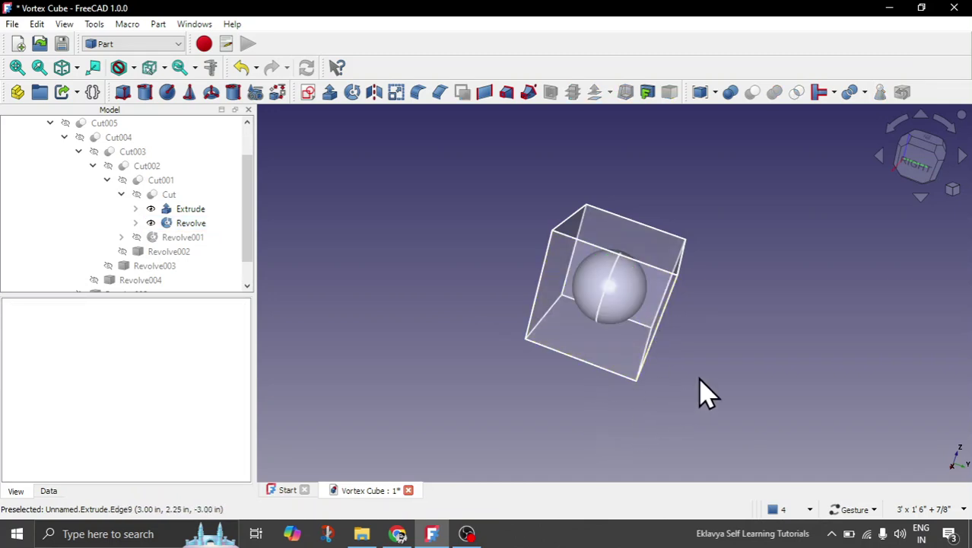
{"action": "left_click", "coordinate": [188, 239]}
{"action": "key", "text": "space"}
{"action": "left_click_drag", "start_coordinate": [690, 404], "coordinate": [711, 396]}
{"action": "left_click_drag", "start_coordinate": [679, 326], "coordinate": [667, 268]}
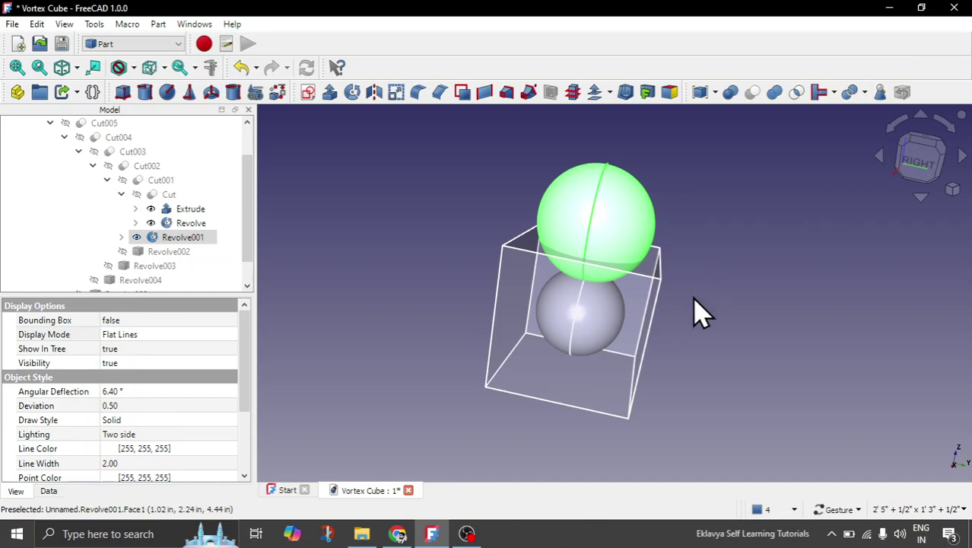
{"action": "left_click_drag", "start_coordinate": [682, 279], "coordinate": [699, 293]}
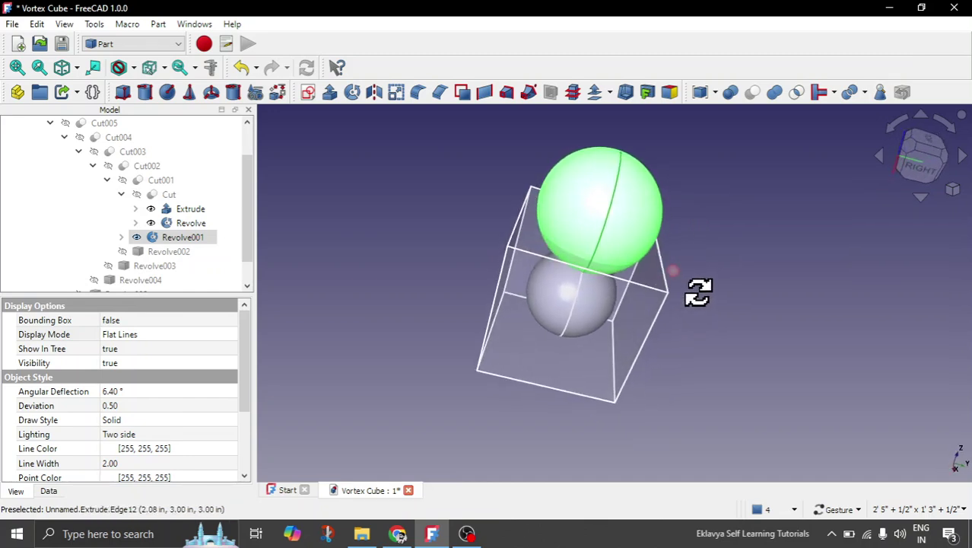
Hide Revolve001, Revolve and Extrude again.
{"action": "key", "text": "space"}
{"action": "left_click", "coordinate": [191, 225]}
{"action": "key", "text": "space"}
{"action": "left_click", "coordinate": [188, 210]}
{"action": "key", "text": "space"}
{"action": "scroll", "coordinate": [91, 228], "scroll_direction": "up", "scroll_amount": 1}
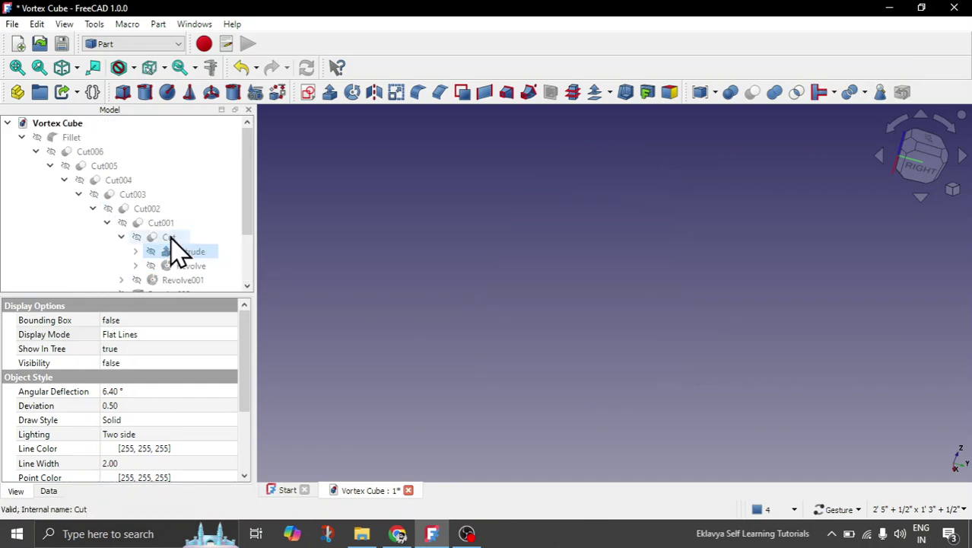
Collapse the Fillet's history, make the Fillet visible again and examine the finished cube.
{"action": "left_click", "coordinate": [22, 137]}
{"action": "left_click", "coordinate": [72, 138]}
{"action": "key", "text": "space"}
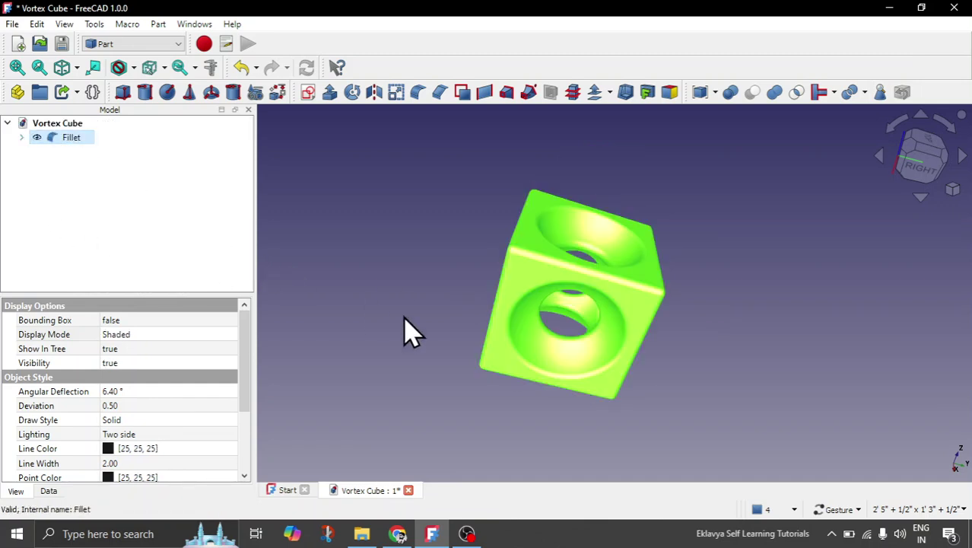
{"action": "left_click", "coordinate": [427, 370]}
{"action": "left_click_drag", "start_coordinate": [462, 369], "coordinate": [614, 419]}
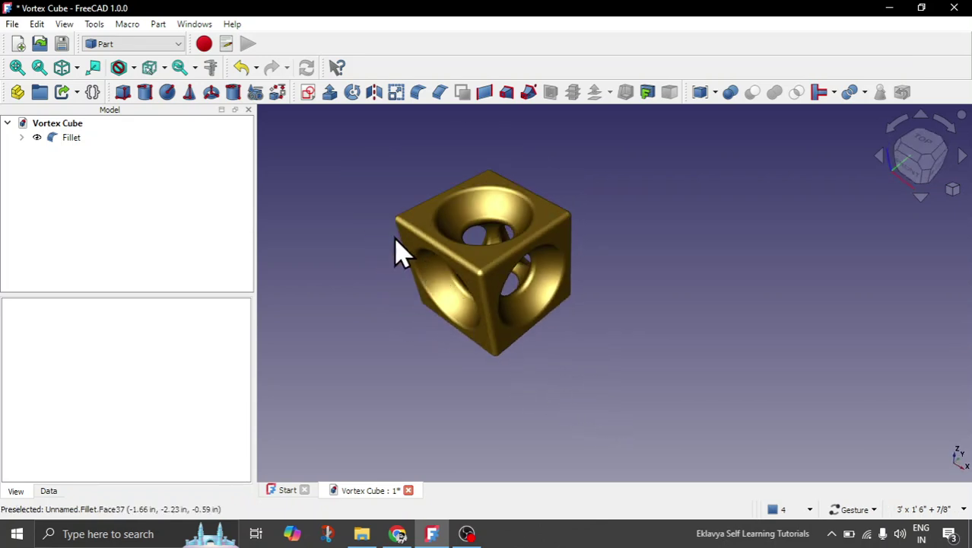
{"action": "left_click_drag", "start_coordinate": [404, 253], "coordinate": [402, 253]}
{"action": "scroll", "coordinate": [402, 253], "scroll_direction": "up", "scroll_amount": 2}
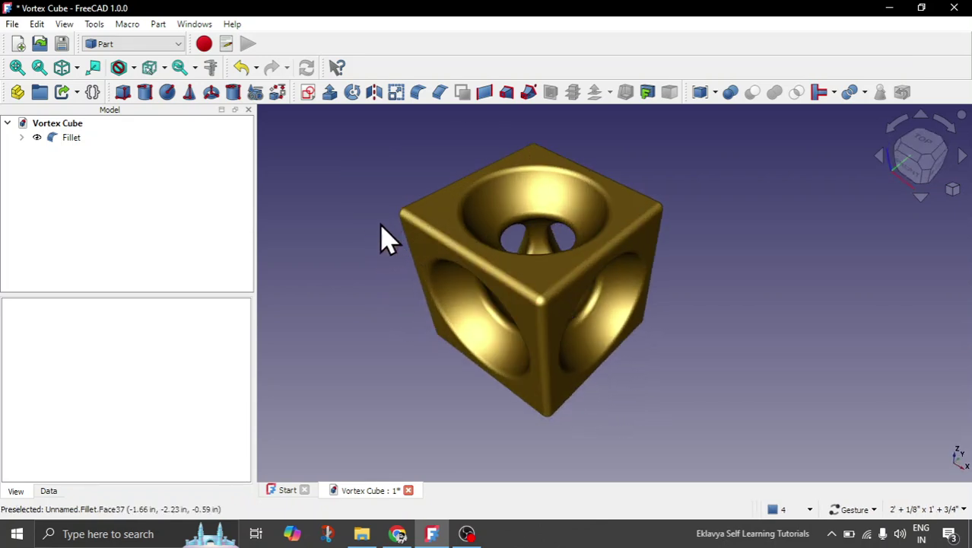
{"action": "scroll", "coordinate": [378, 230], "scroll_direction": "down", "scroll_amount": 2}
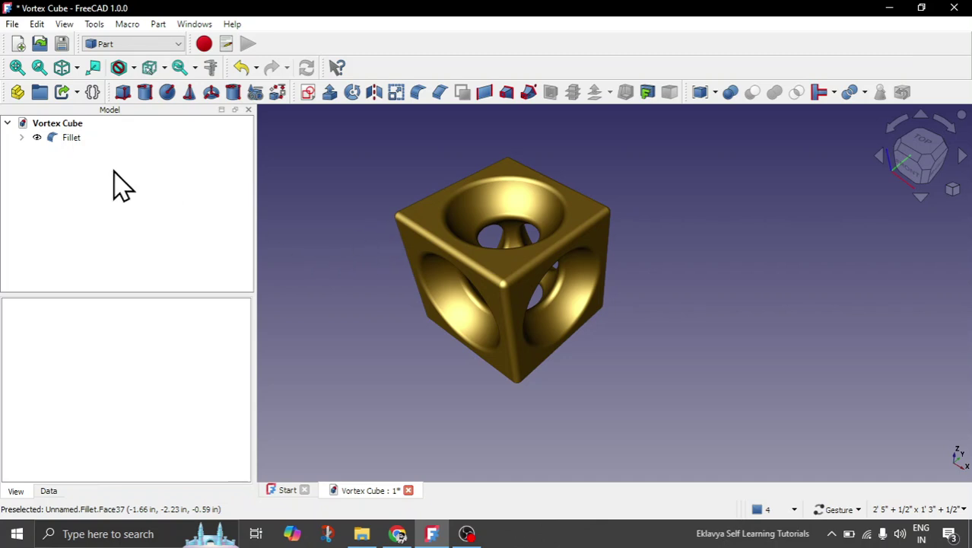
Create a new document and start a sketch on the XZ-Plane with an offset of 0.
{"action": "left_click", "coordinate": [18, 44]}
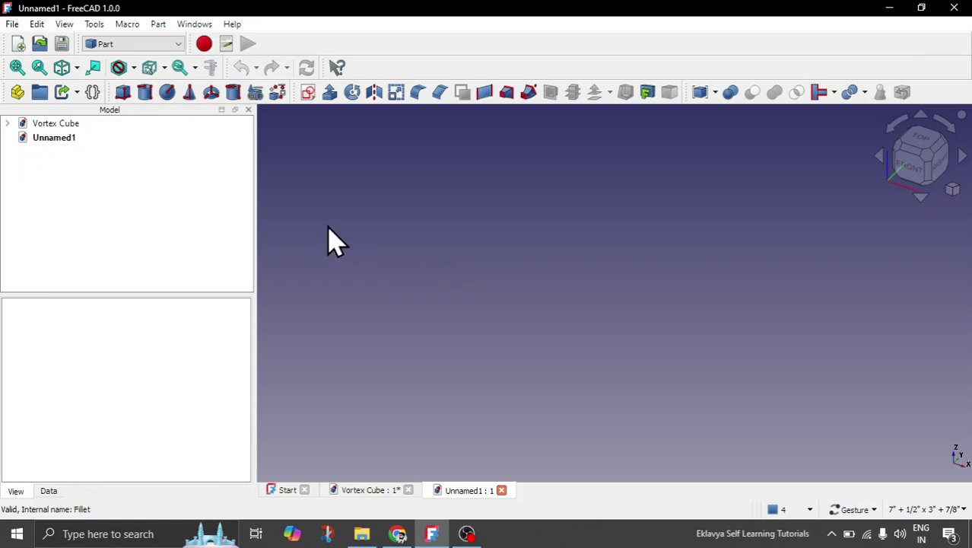
{"action": "left_click", "coordinate": [309, 94]}
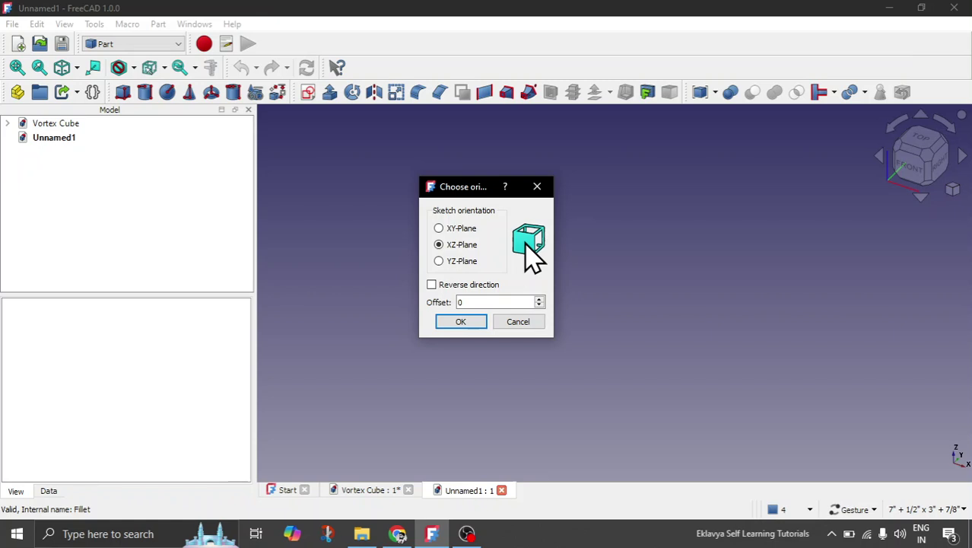
{"action": "left_click", "coordinate": [460, 322]}
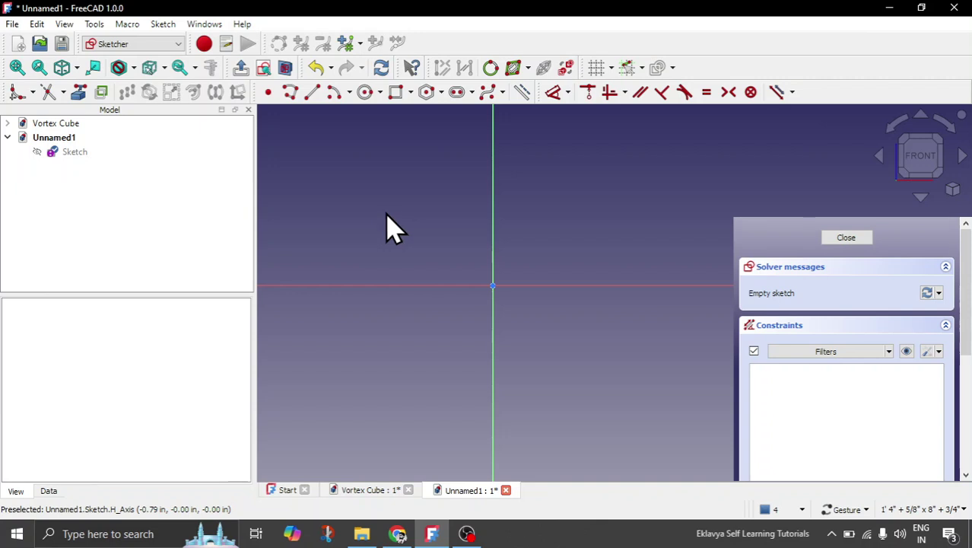
Draw an arc by center at the origin, radius about 3 1/4 in, from about 79° clockwise to below the horizontal axis, right of the vertical axis.
{"action": "left_click", "coordinate": [348, 92]}
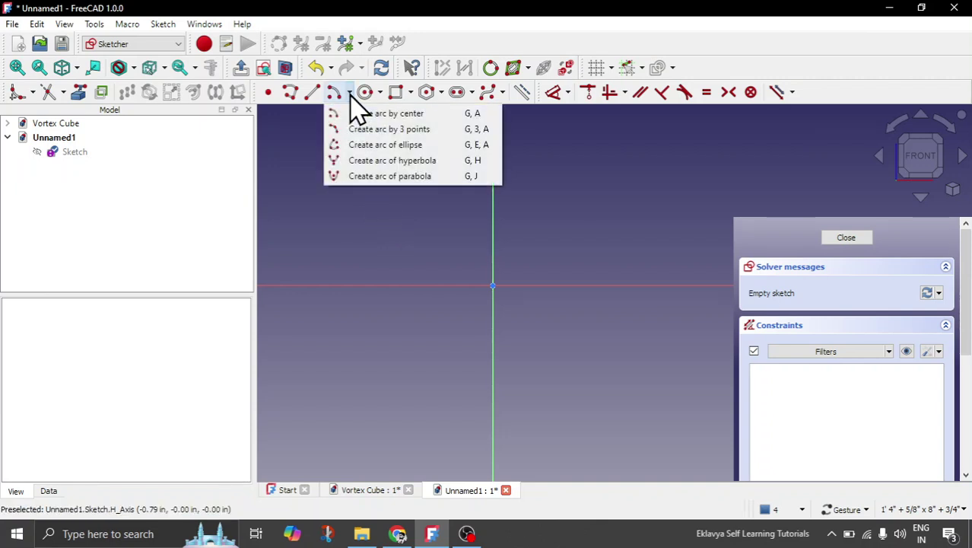
{"action": "left_click", "coordinate": [359, 114]}
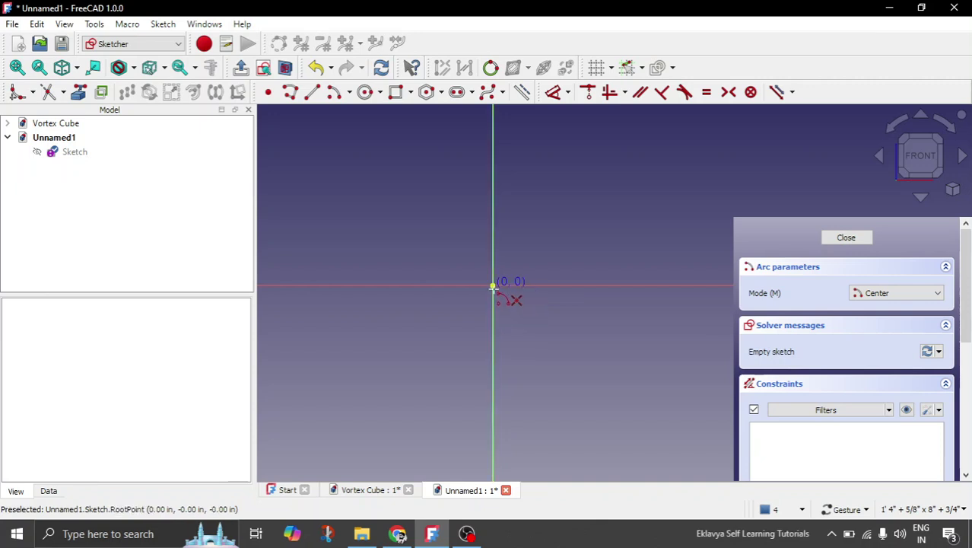
{"action": "left_click", "coordinate": [493, 288]}
{"action": "scroll", "coordinate": [532, 289], "scroll_direction": "down", "scroll_amount": 2}
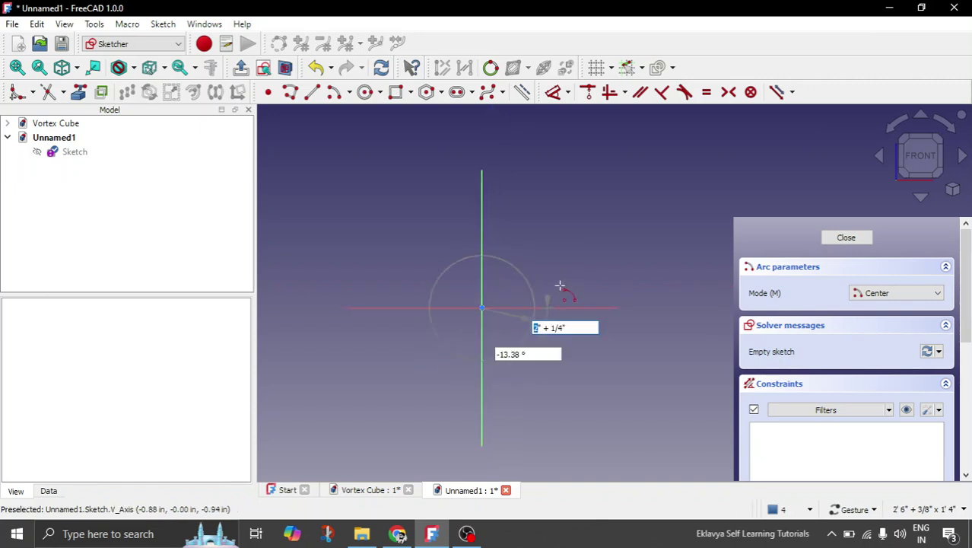
{"action": "scroll", "coordinate": [508, 259], "scroll_direction": "up", "scroll_amount": 3}
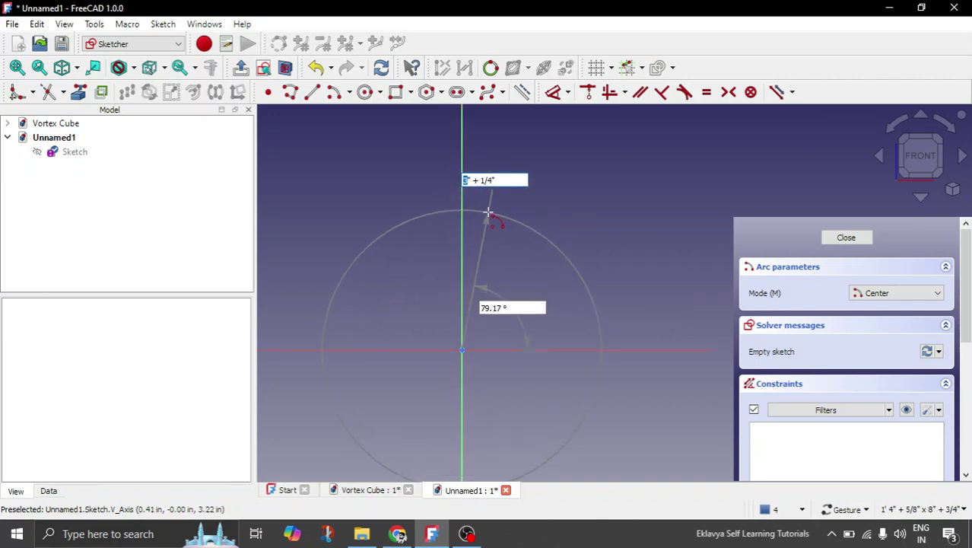
{"action": "left_click", "coordinate": [489, 213]}
{"action": "scroll", "coordinate": [503, 214], "scroll_direction": "down", "scroll_amount": 2}
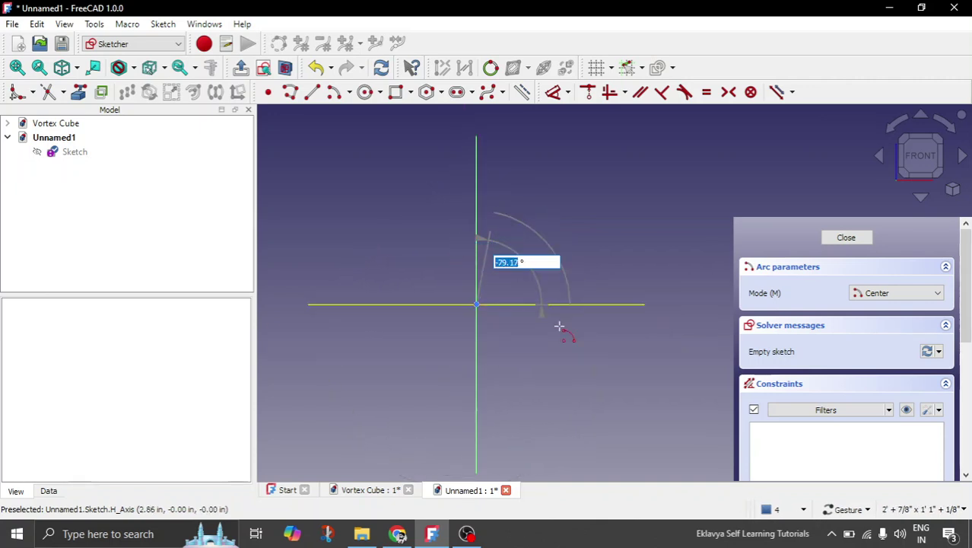
{"action": "left_click", "coordinate": [504, 388]}
{"action": "scroll", "coordinate": [519, 420], "scroll_direction": "up", "scroll_amount": 1}
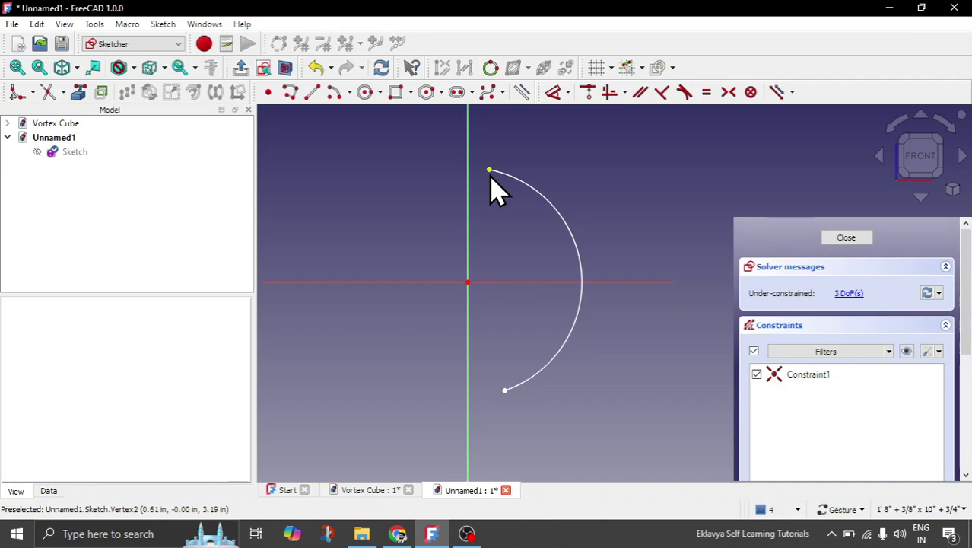
Close the profile with a straight line joining the arc's upper and lower endpoints.
{"action": "left_click", "coordinate": [312, 92]}
{"action": "left_click", "coordinate": [488, 169]}
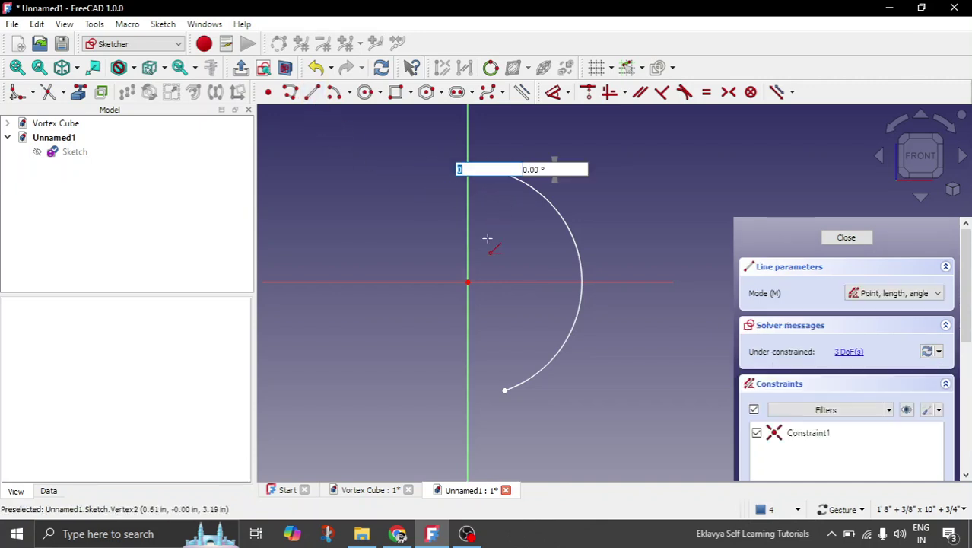
{"action": "left_click", "coordinate": [504, 389]}
{"action": "right_click", "coordinate": [477, 361]}
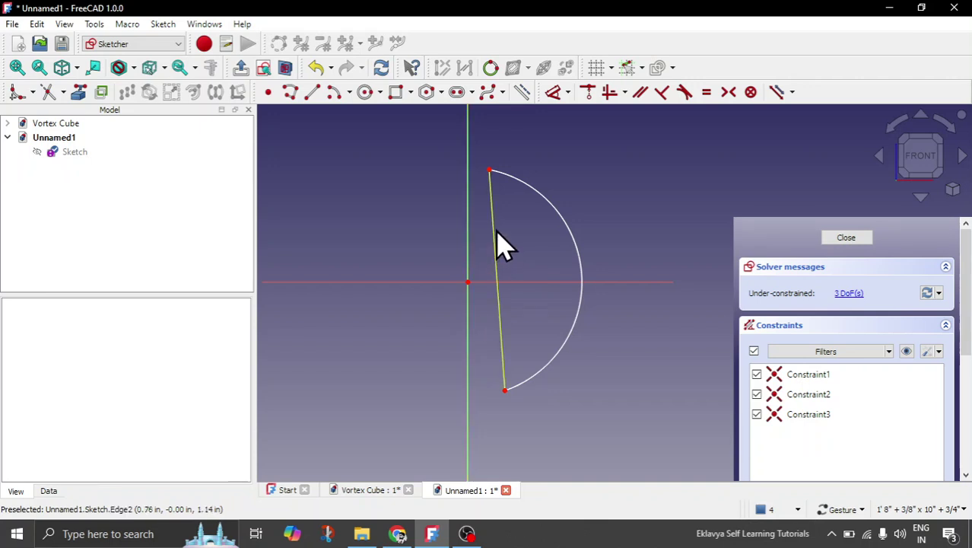
Constrain the arc's upper endpoint to lie on the vertical axis.
{"action": "left_click", "coordinate": [488, 170]}
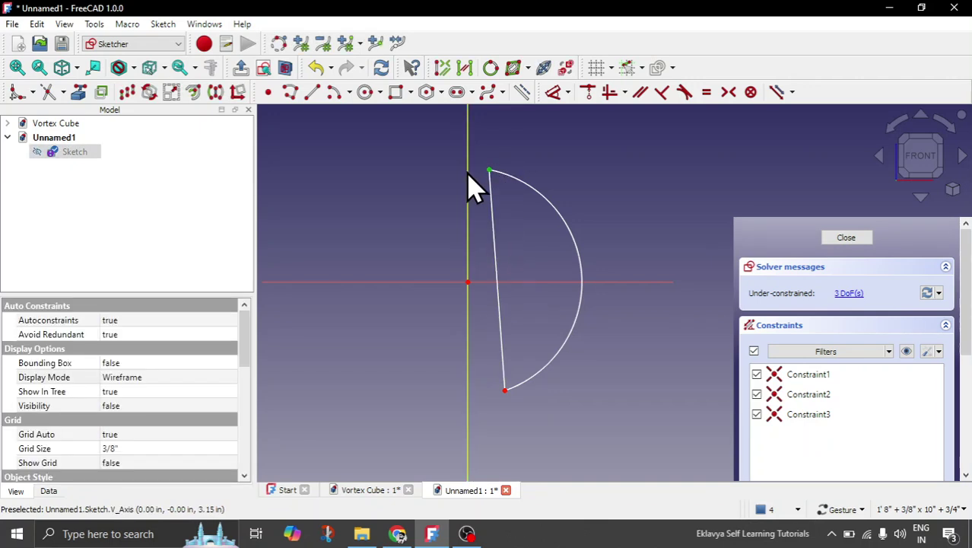
{"action": "left_click", "coordinate": [488, 170]}
{"action": "left_click", "coordinate": [486, 171]}
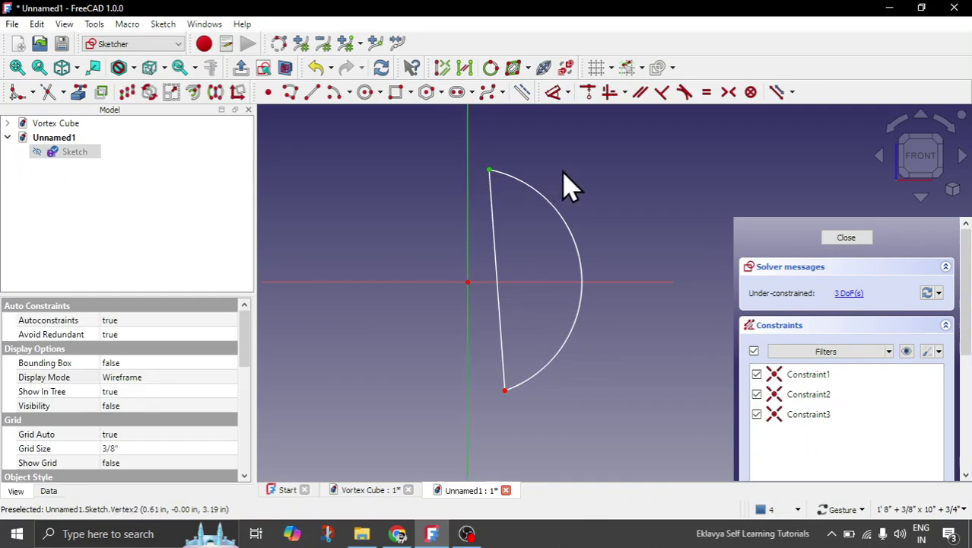
{"action": "left_click", "coordinate": [591, 102]}
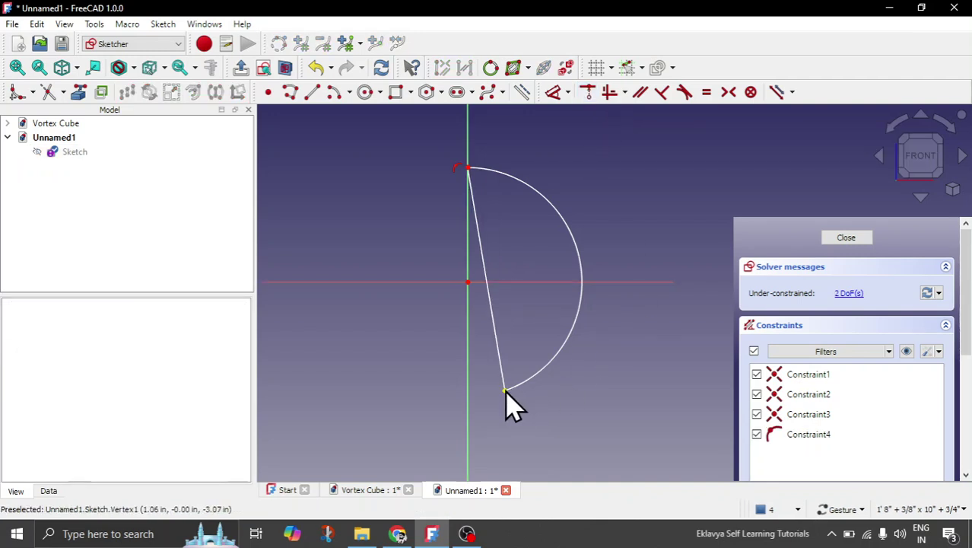
Constrain the arc's lower endpoint to lie on the vertical axis and shrink the half circle to a radius of about 2 5/16 in.
{"action": "left_click", "coordinate": [505, 392]}
{"action": "left_click", "coordinate": [590, 99]}
{"action": "left_click_drag", "start_coordinate": [574, 271], "coordinate": [568, 340]}
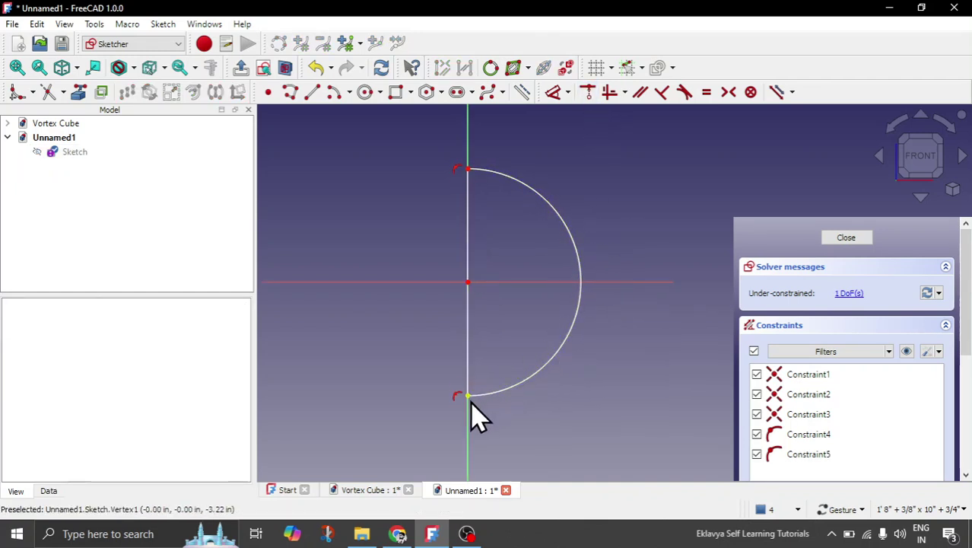
{"action": "left_click_drag", "start_coordinate": [467, 394], "coordinate": [467, 363]}
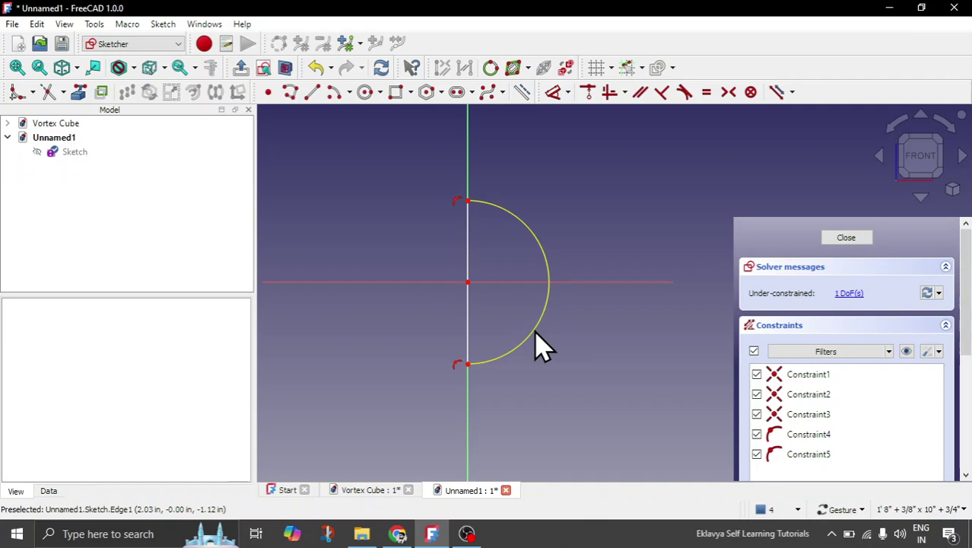
Dimension the half circle's straight vertical edge, set its length to 4", and leave the sketch.
{"action": "left_click", "coordinate": [469, 308]}
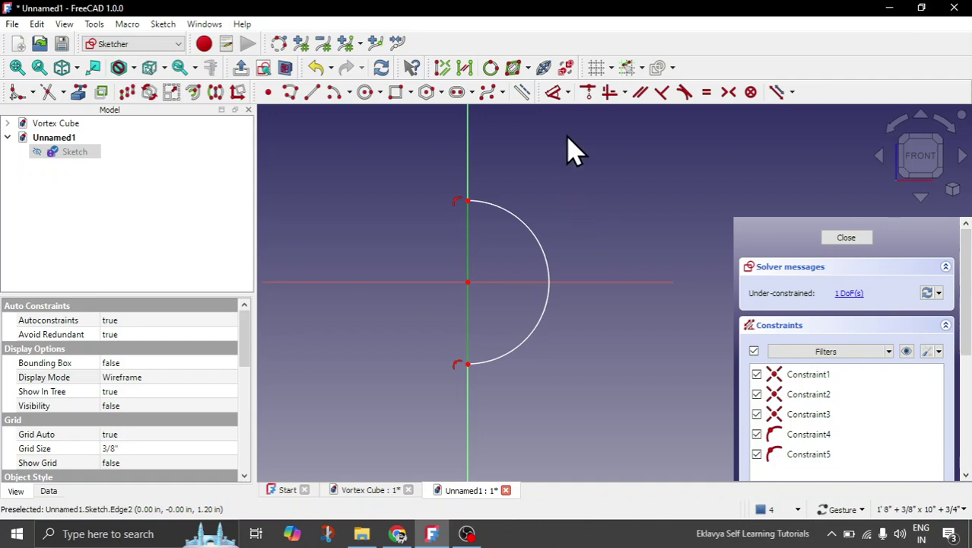
{"action": "left_click", "coordinate": [554, 92]}
{"action": "left_click_drag", "start_coordinate": [460, 271], "coordinate": [433, 297]}
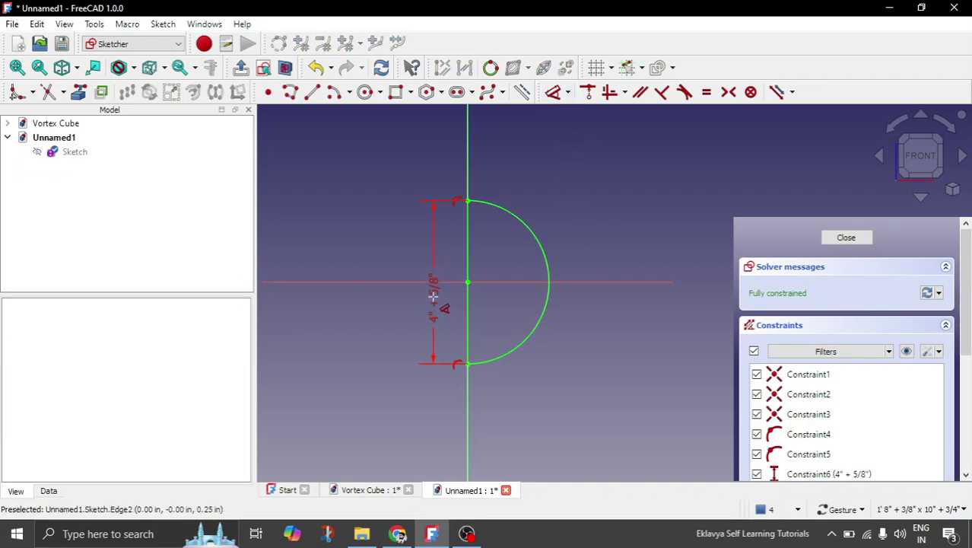
{"action": "double_click", "coordinate": [432, 296]}
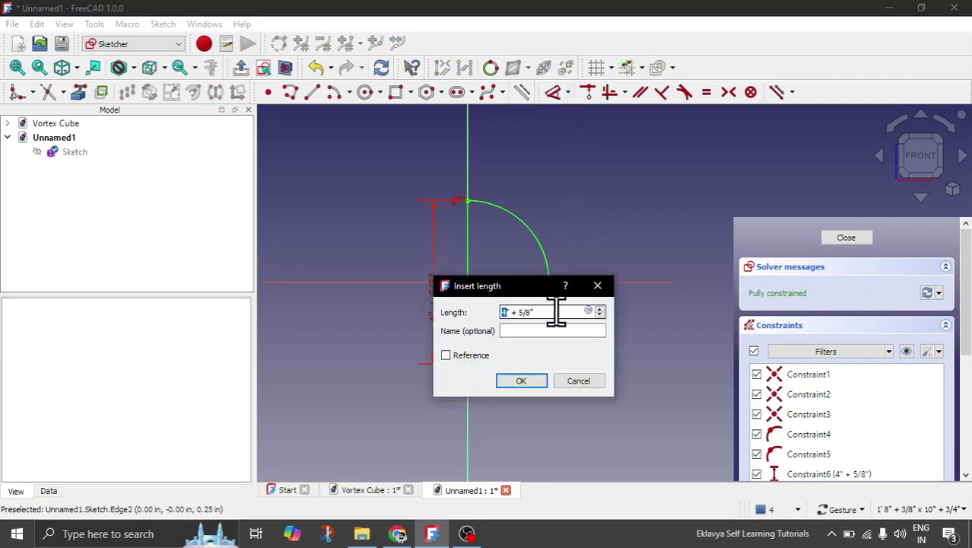
{"action": "left_click_drag", "start_coordinate": [556, 312], "coordinate": [495, 310]}
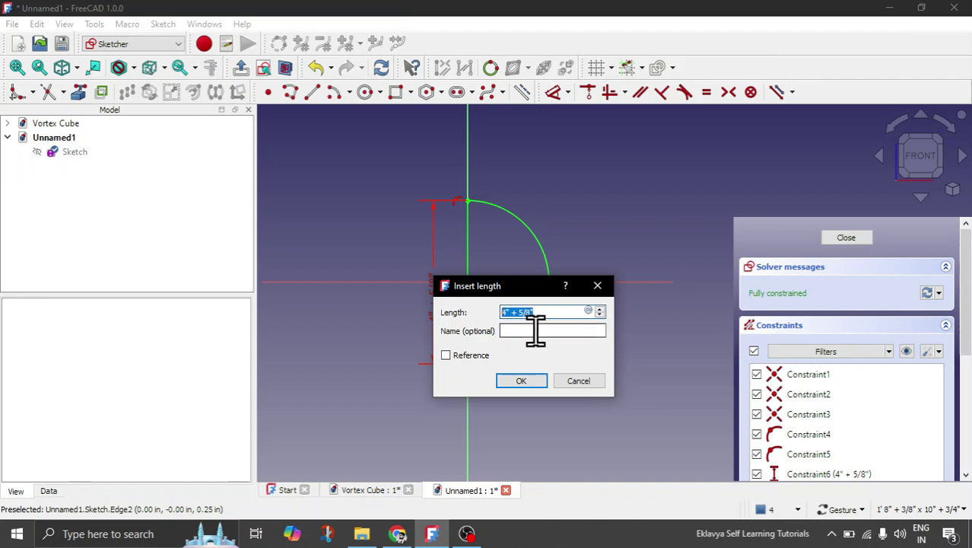
{"action": "type", "text": "4\""}
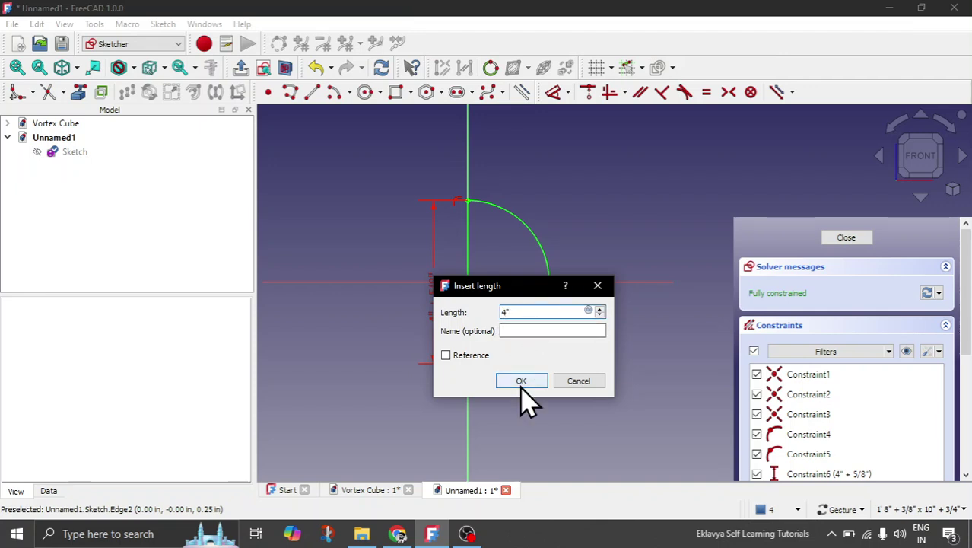
{"action": "left_click", "coordinate": [521, 382]}
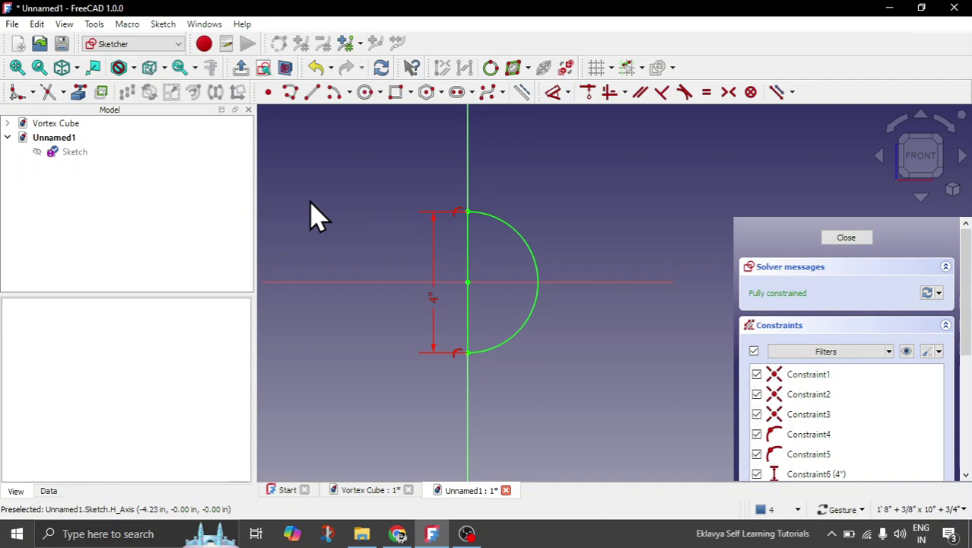
{"action": "key", "text": "Escape"}
Revolve the half-circle sketch 360° about the Z direction through the origin, with Create Solid enabled, to form a sphere.
{"action": "scroll", "coordinate": [511, 256], "scroll_direction": "down", "scroll_amount": 4}
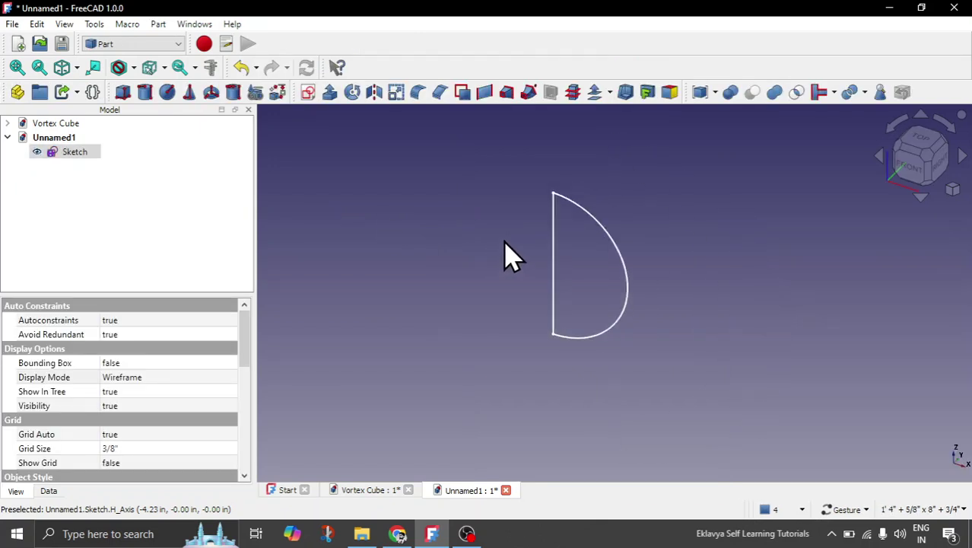
{"action": "mouse_move", "coordinate": [571, 374]}
{"action": "left_mouse_down"}
{"action": "mouse_move", "coordinate": [616, 350]}
{"action": "mouse_move", "coordinate": [577, 341]}
{"action": "mouse_move", "coordinate": [573, 353]}
{"action": "left_mouse_up"}
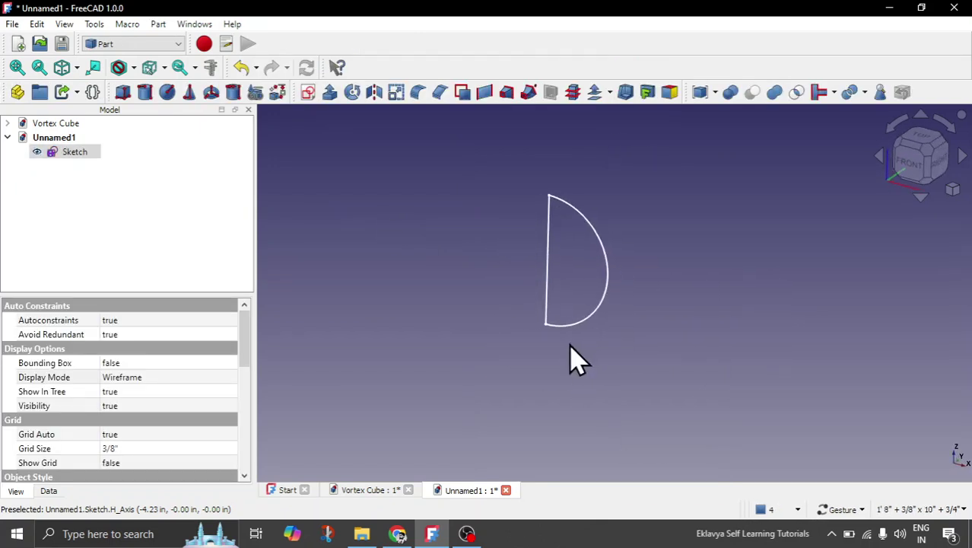
{"action": "scroll", "coordinate": [568, 284], "scroll_direction": "up", "scroll_amount": 1}
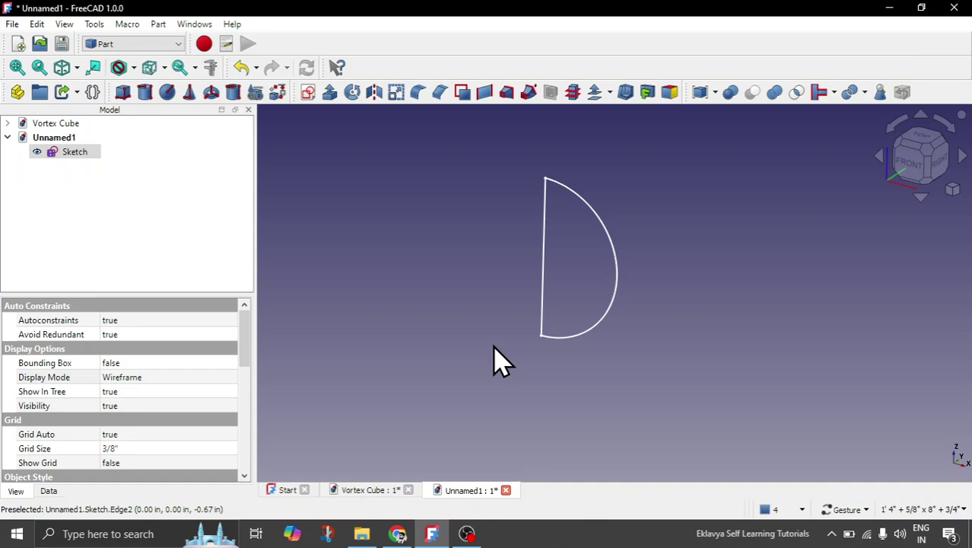
{"action": "left_click", "coordinate": [76, 153]}
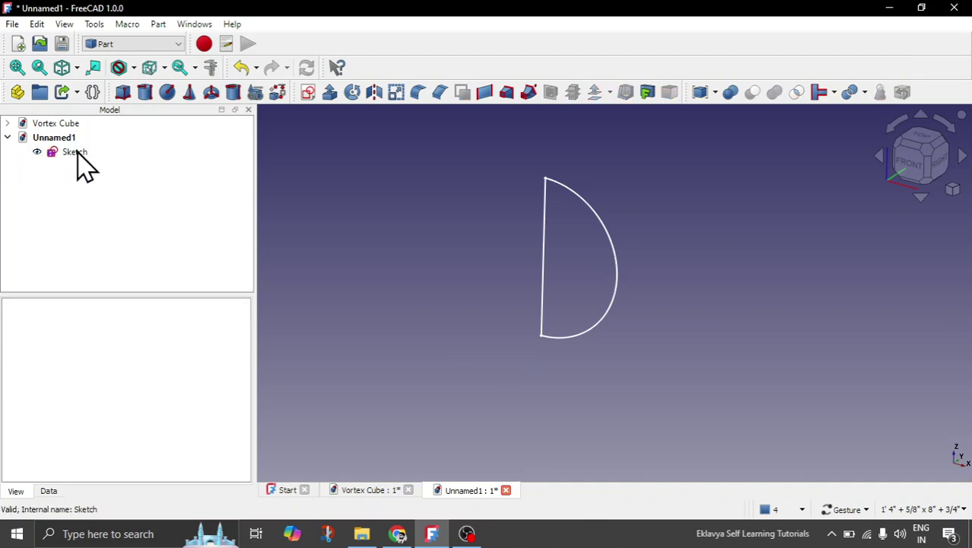
{"action": "left_click", "coordinate": [352, 93]}
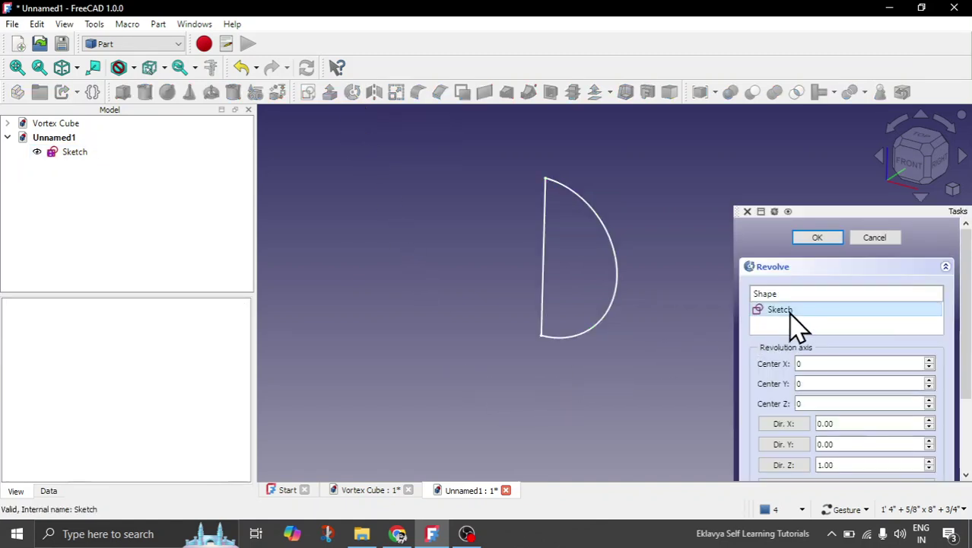
{"action": "left_click_drag", "start_coordinate": [969, 353], "coordinate": [961, 420]}
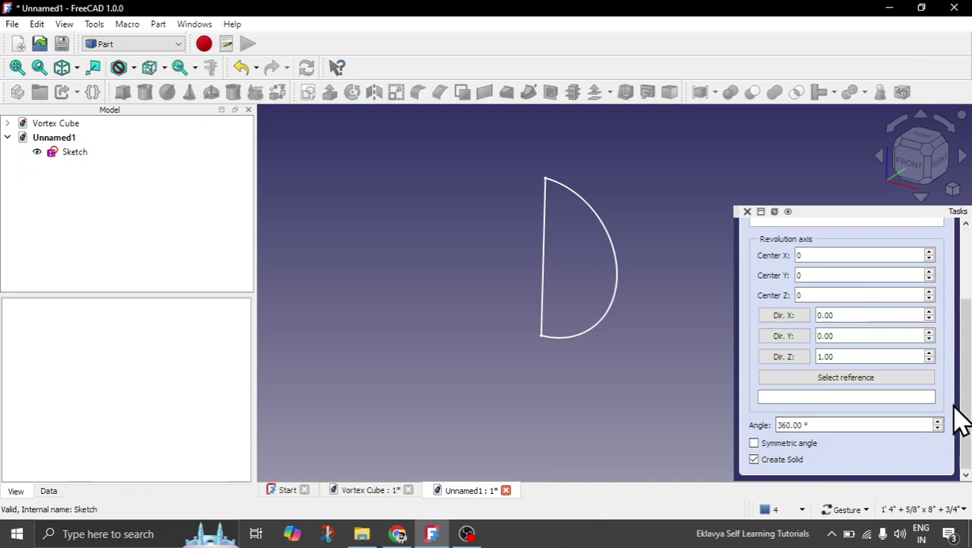
{"action": "left_click_drag", "start_coordinate": [961, 411], "coordinate": [968, 323]}
{"action": "left_click", "coordinate": [828, 238]}
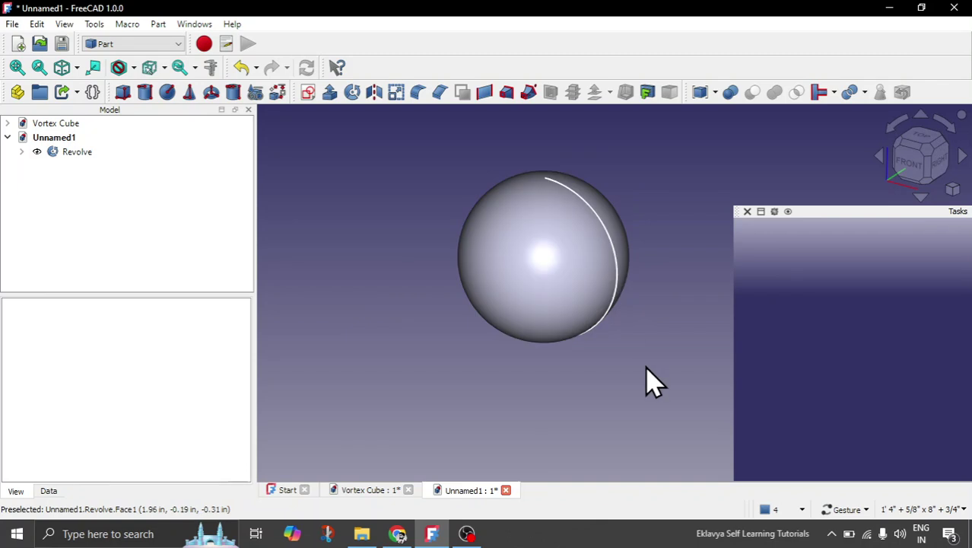
{"action": "double_click", "coordinate": [56, 154]}
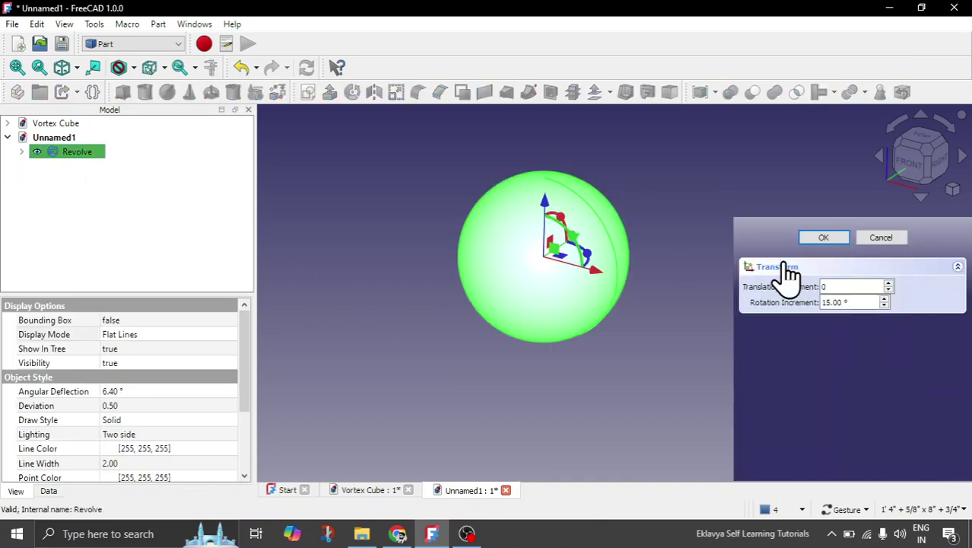
{"action": "left_click", "coordinate": [880, 236]}
{"action": "left_click", "coordinate": [682, 349]}
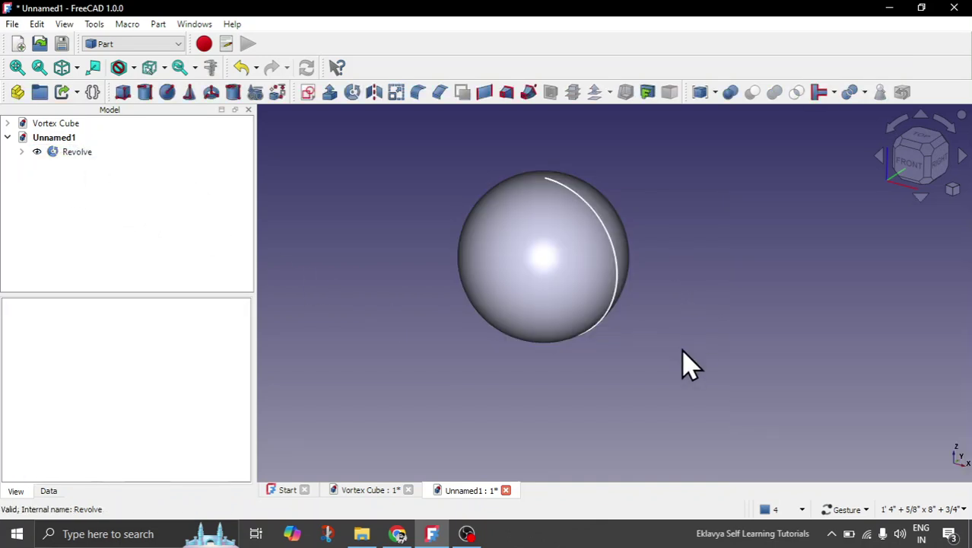
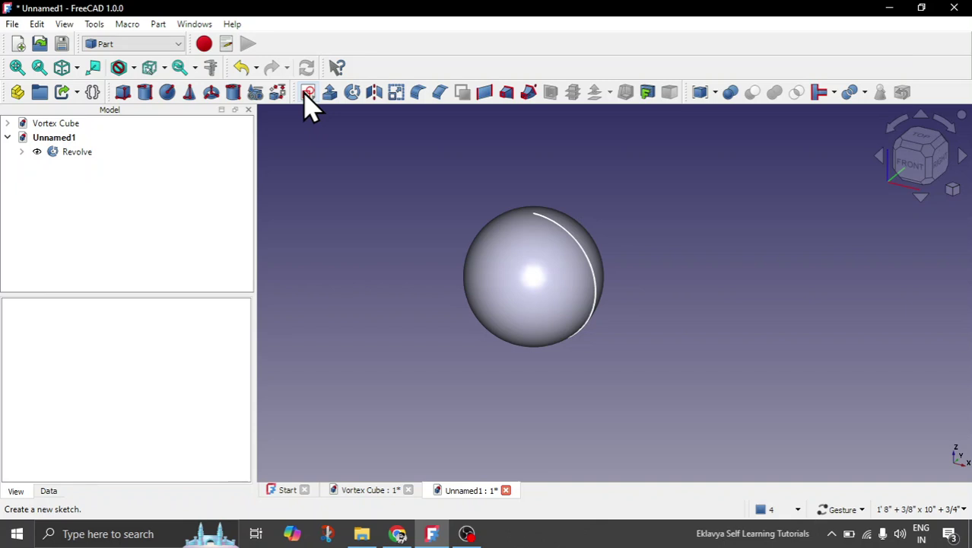
Start a sketch on the XY-Plane with offset 0 and draw a rectangle around the sphere, its upper-left corner at about (-3 1/8", 3").
{"action": "left_click", "coordinate": [308, 93]}
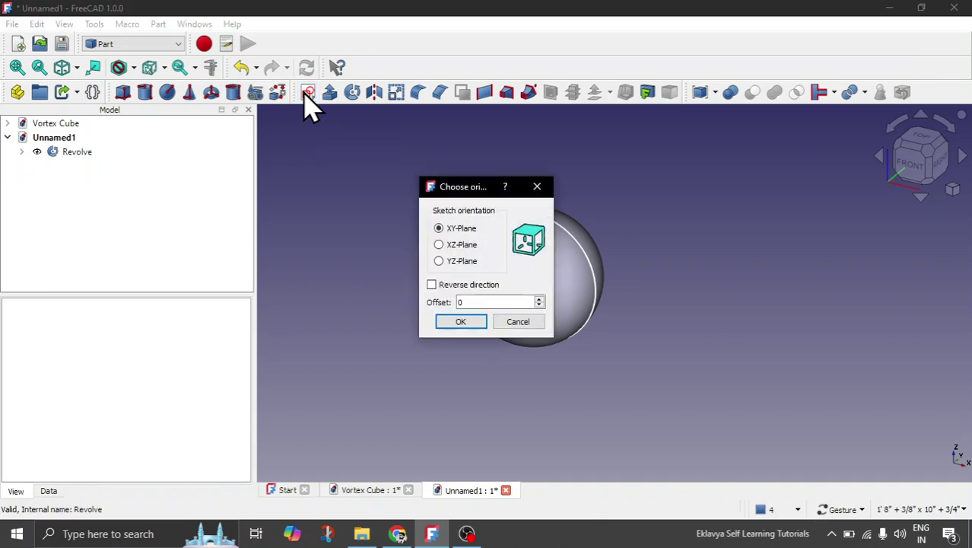
{"action": "left_click", "coordinate": [477, 321]}
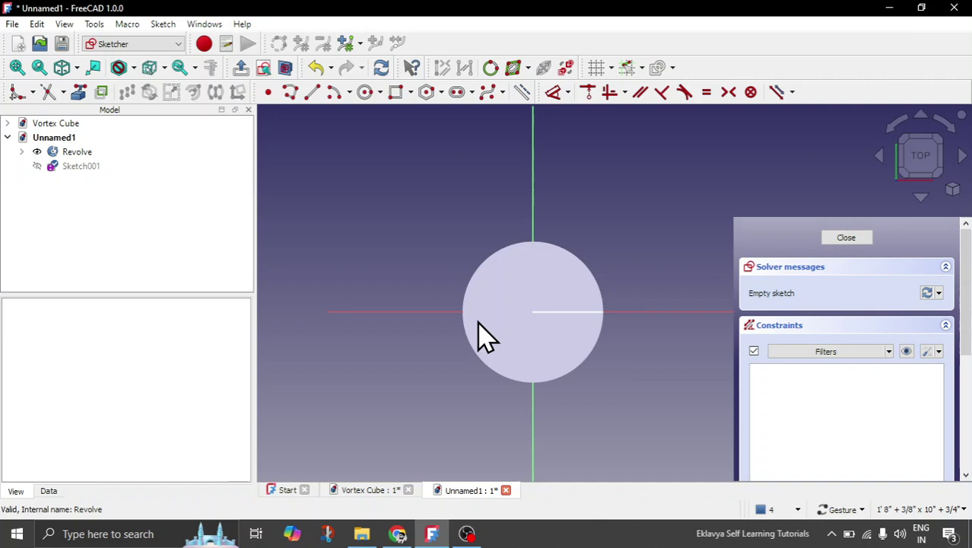
{"action": "scroll", "coordinate": [487, 339], "scroll_direction": "down", "scroll_amount": 2}
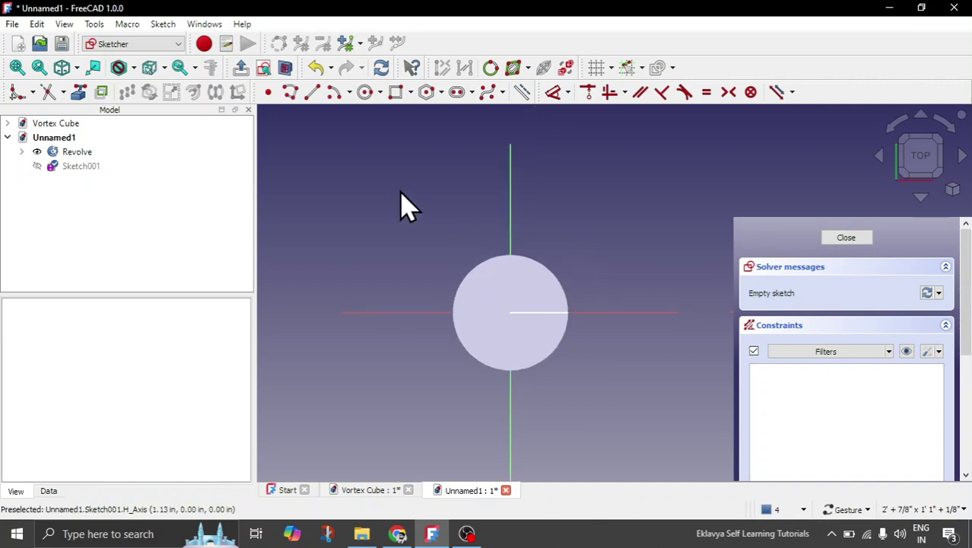
{"action": "left_click", "coordinate": [396, 92]}
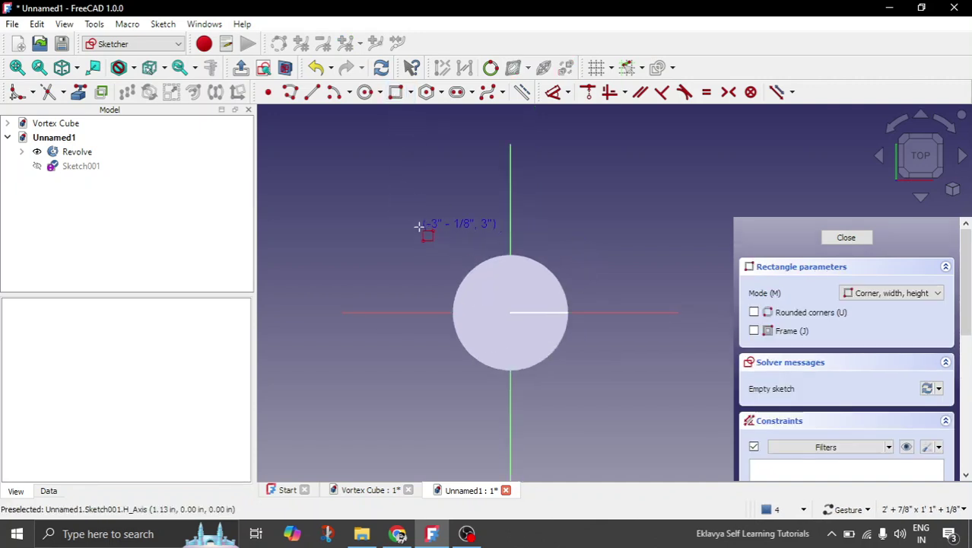
{"action": "left_click", "coordinate": [418, 227]}
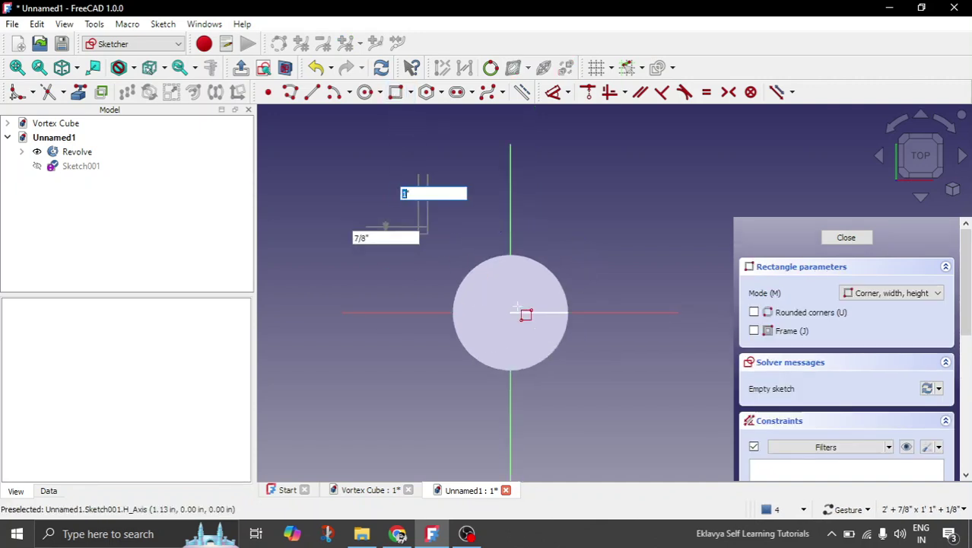
{"action": "left_click", "coordinate": [617, 404]}
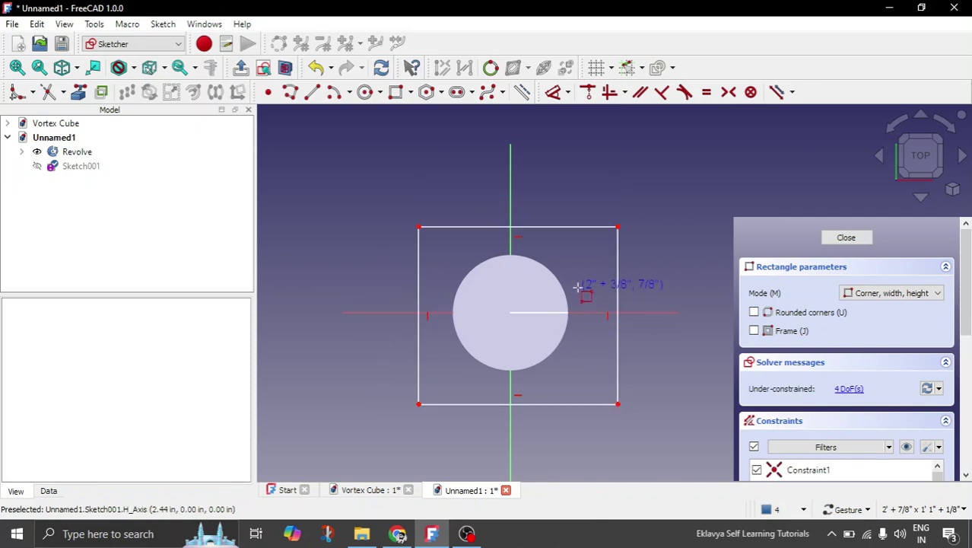
{"action": "right_click", "coordinate": [584, 305]}
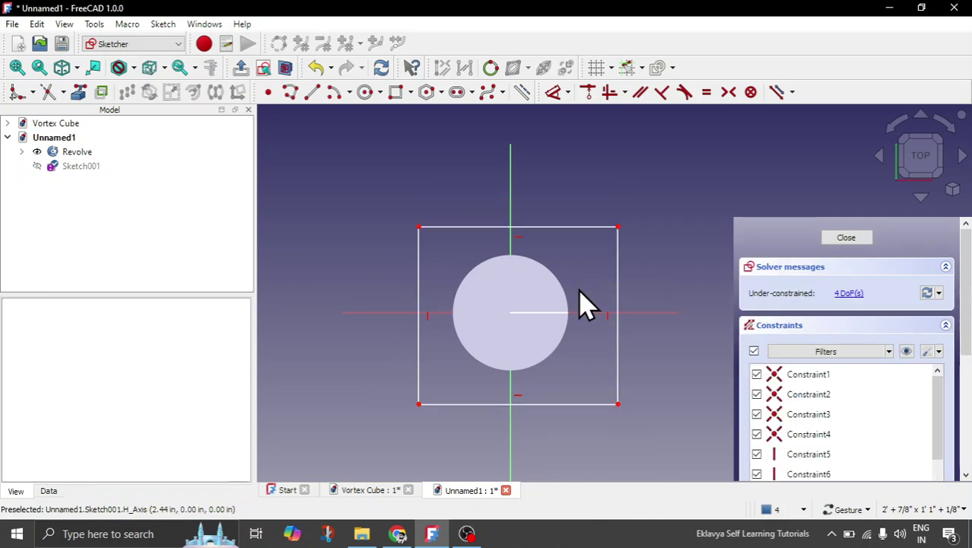
Constrain the rectangle's upper and right edges to equal length and make its two upper corners symmetric about the vertical axis.
{"action": "left_click", "coordinate": [587, 228]}
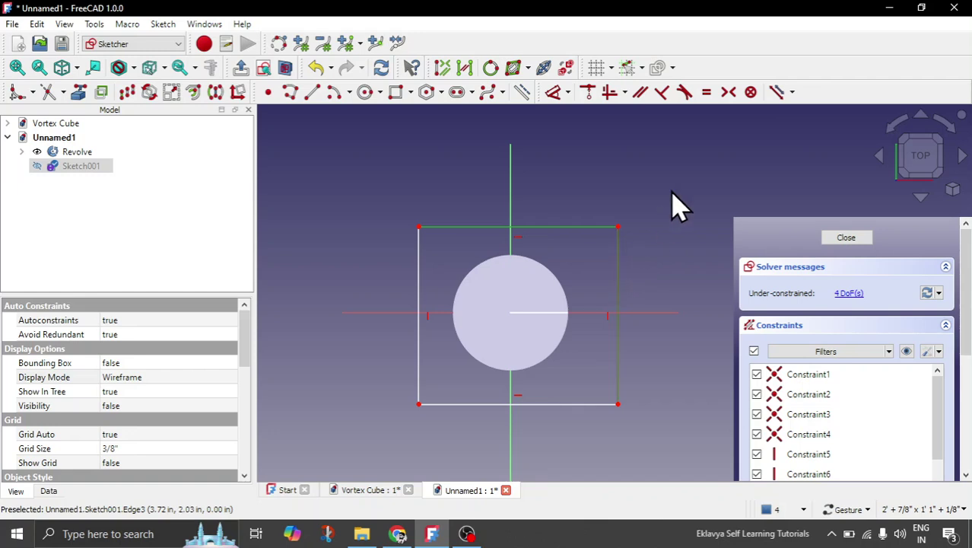
{"action": "left_click", "coordinate": [706, 94]}
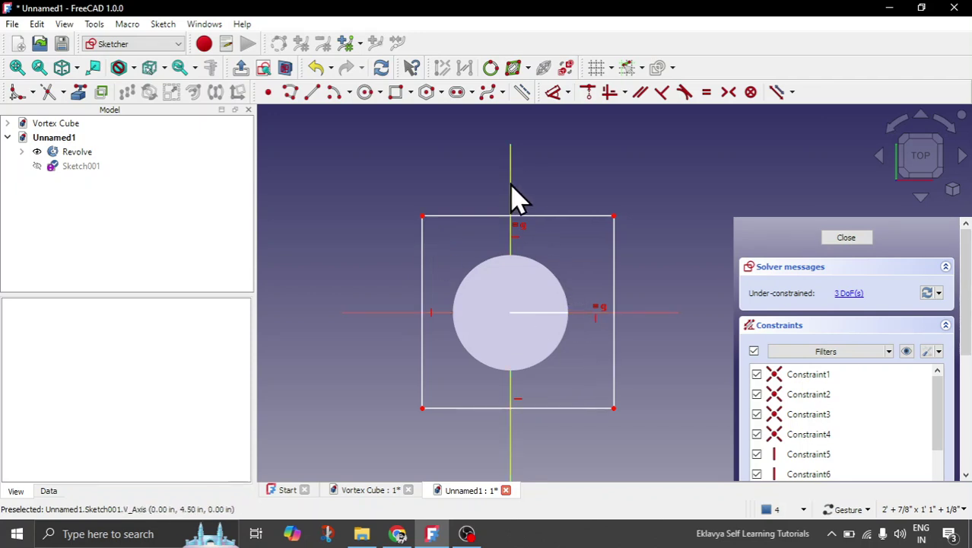
{"action": "left_click", "coordinate": [423, 217]}
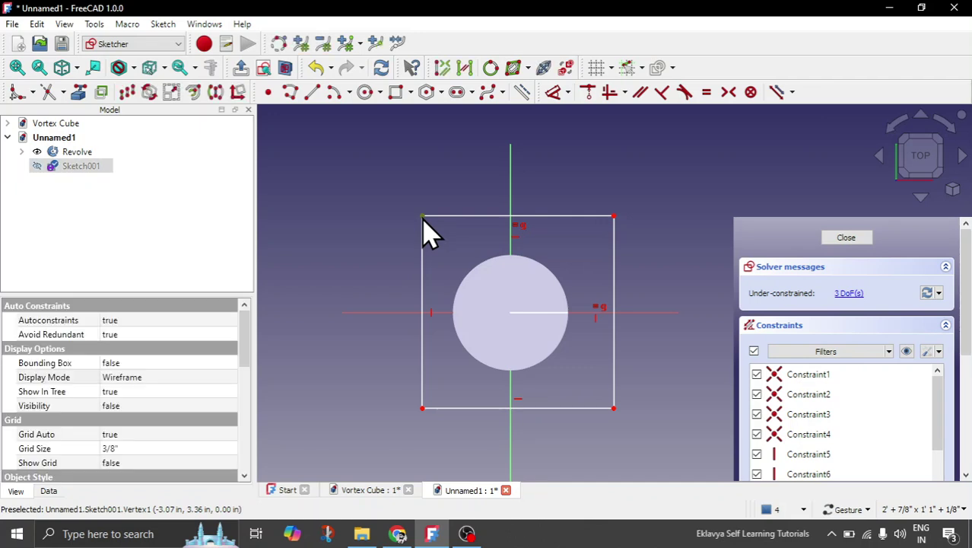
{"action": "left_click", "coordinate": [510, 171]}
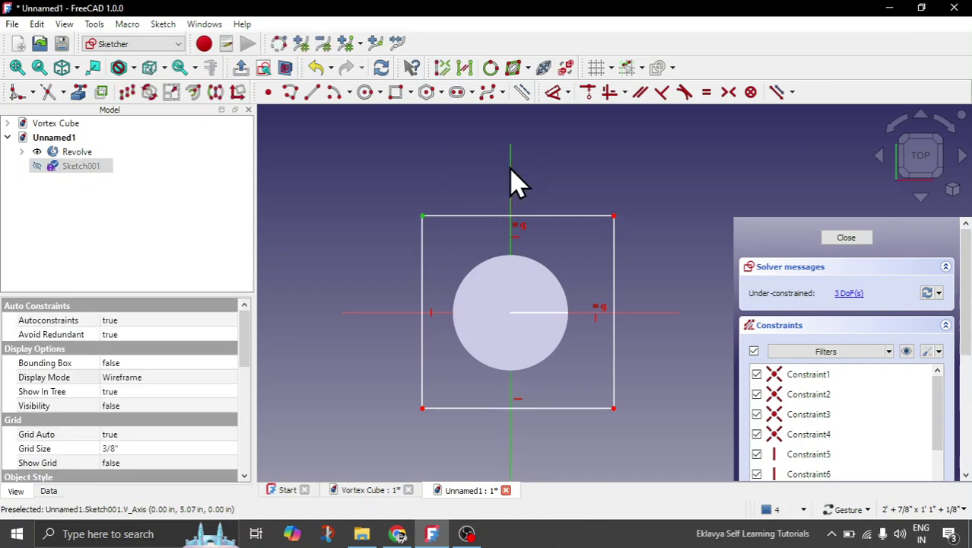
{"action": "left_click", "coordinate": [614, 217]}
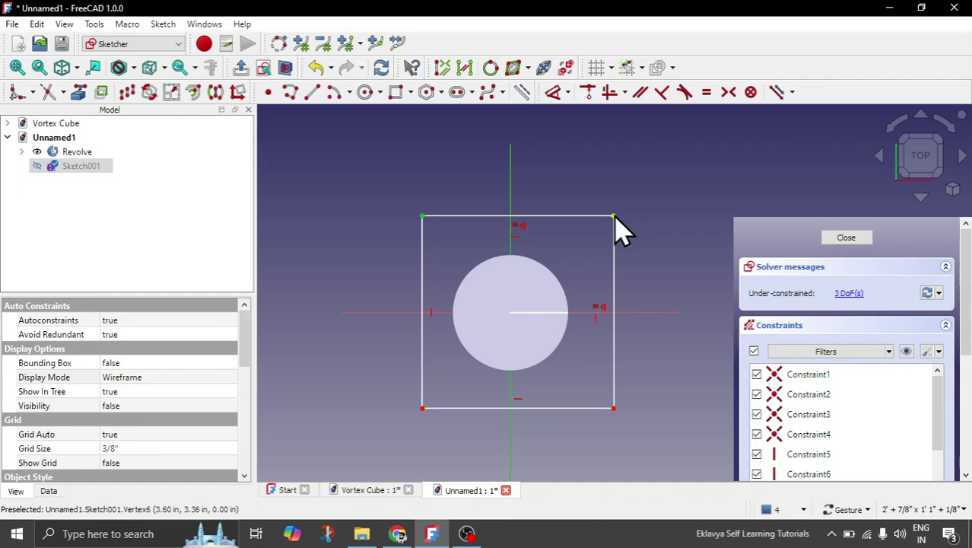
{"action": "left_click", "coordinate": [727, 102]}
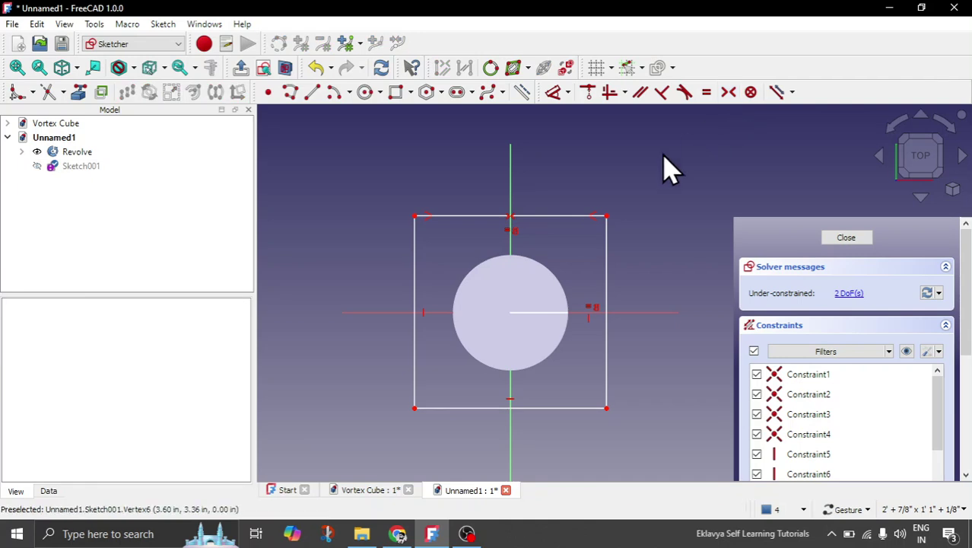
{"action": "mouse_move", "coordinate": [415, 217]}
{"action": "left_mouse_down"}
{"action": "mouse_move", "coordinate": [404, 217]}
{"action": "mouse_move", "coordinate": [451, 219]}
{"action": "mouse_move", "coordinate": [413, 211]}
{"action": "left_mouse_up"}
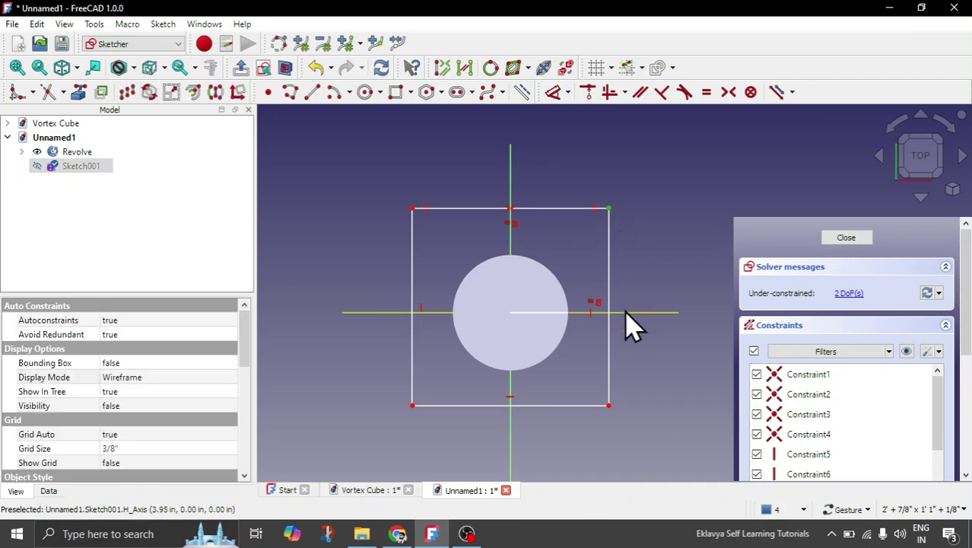
Make the square's two right corners symmetric about the horizontal axis and enlarge the square slightly by its lower-right corner.
{"action": "left_click", "coordinate": [609, 405]}
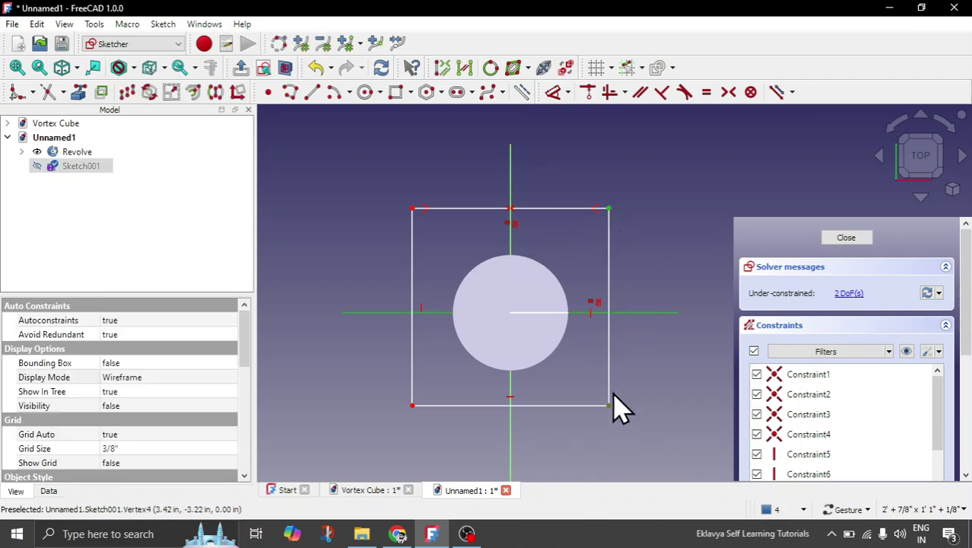
{"action": "left_click", "coordinate": [728, 95]}
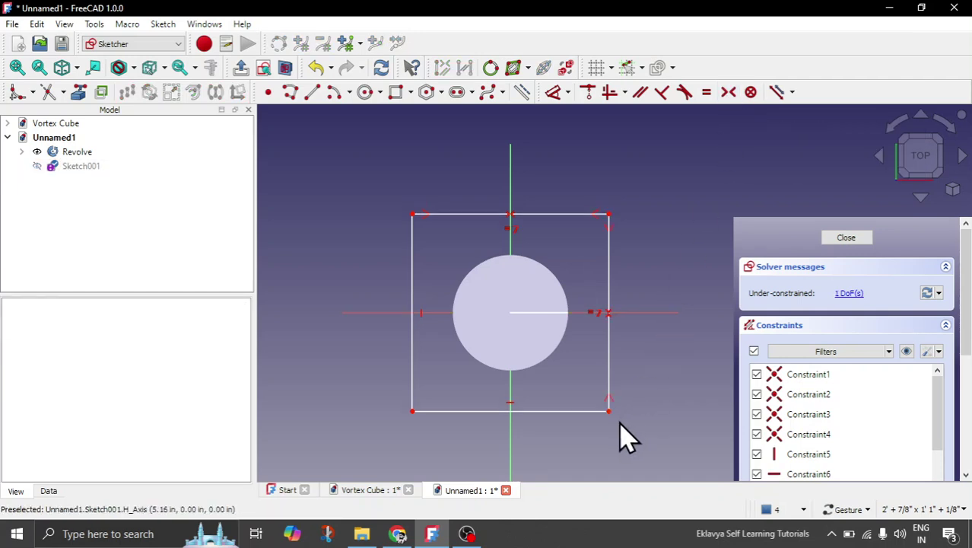
{"action": "left_click_drag", "start_coordinate": [608, 416], "coordinate": [637, 416]}
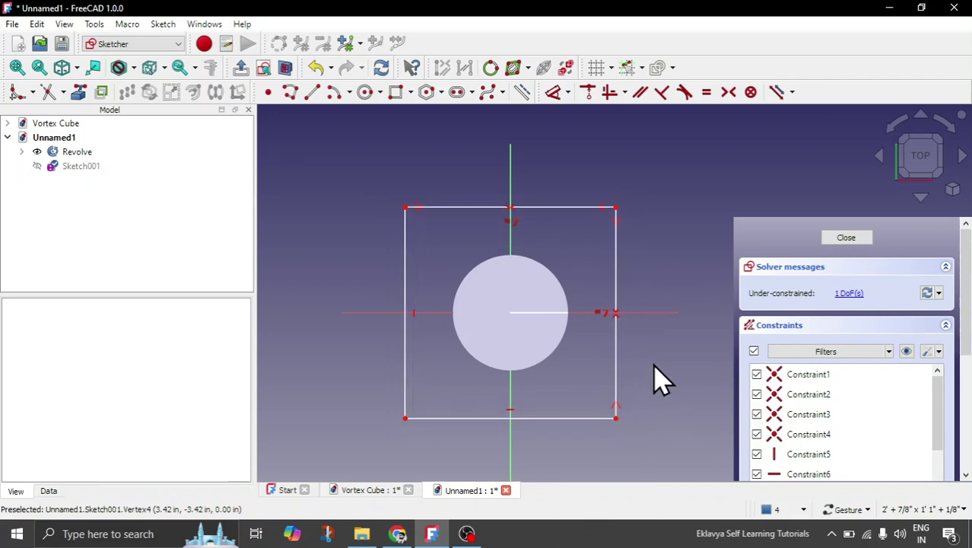
Dimension the square's upper edge to 6" and close the sketch.
{"action": "left_click", "coordinate": [553, 215]}
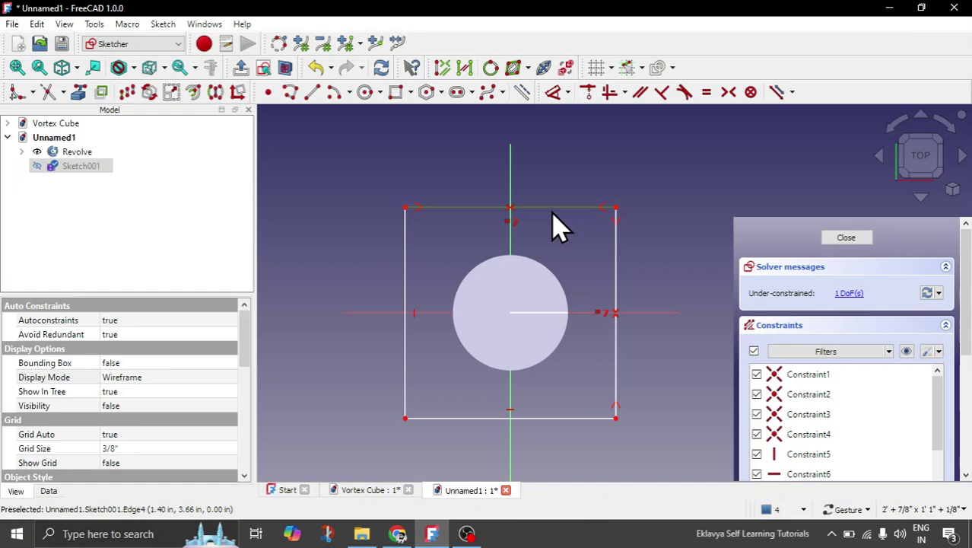
{"action": "left_click", "coordinate": [553, 95]}
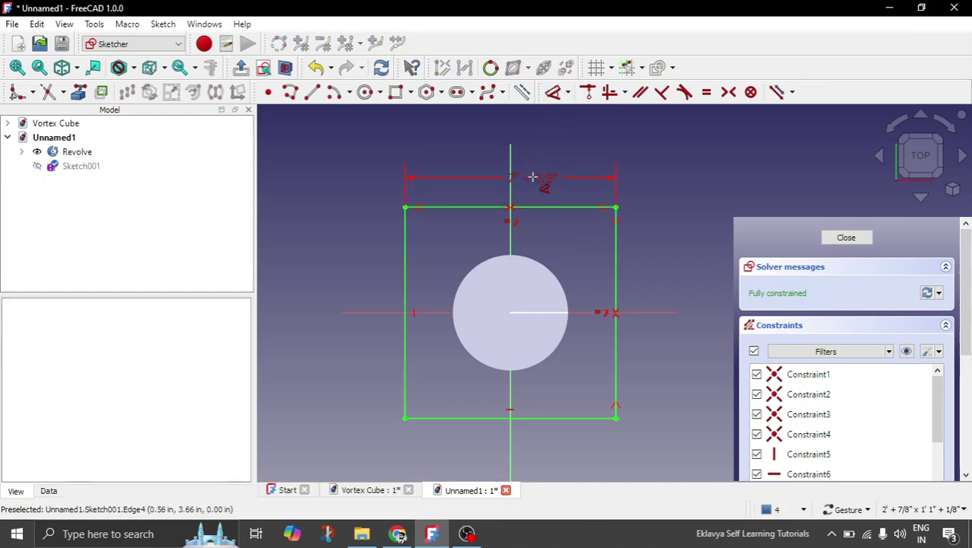
{"action": "left_click", "coordinate": [537, 176]}
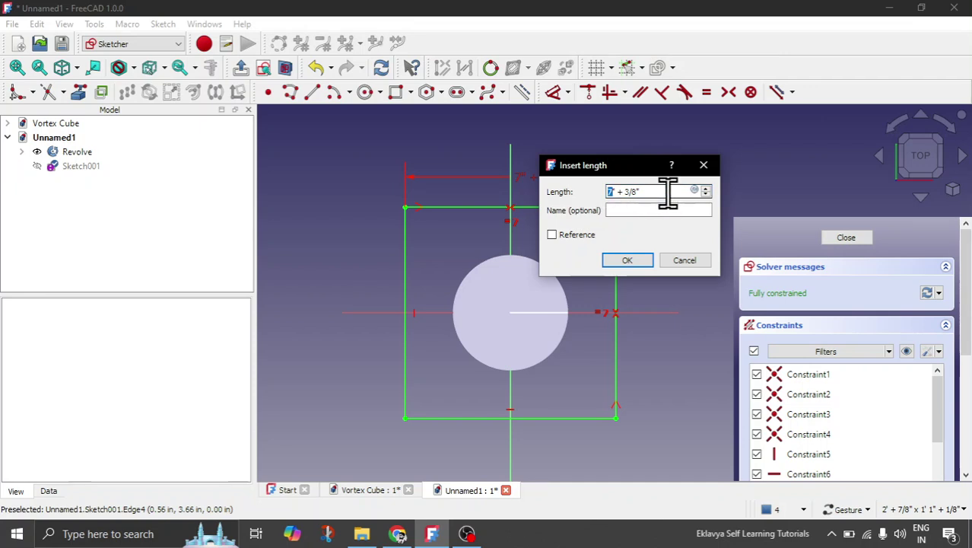
{"action": "type", "text": "6"}
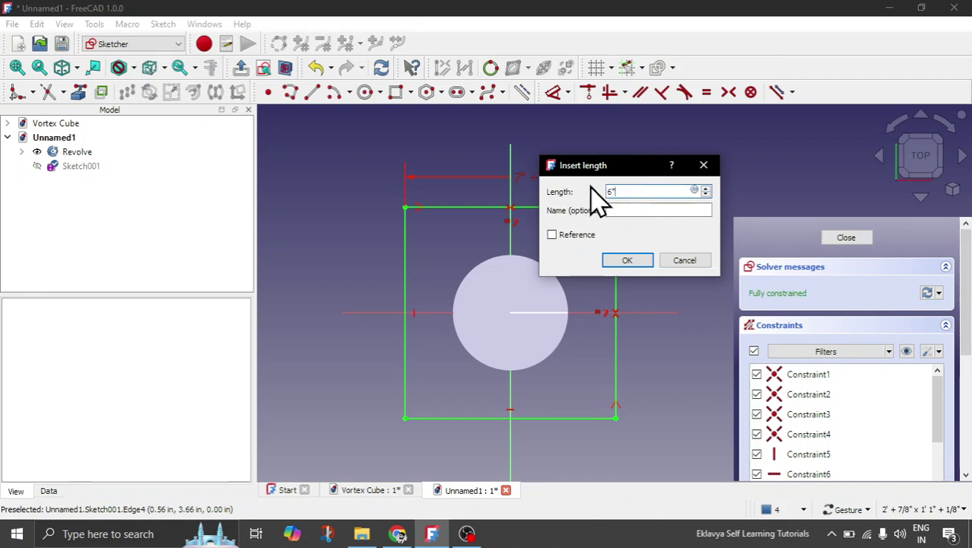
{"action": "left_click", "coordinate": [627, 260]}
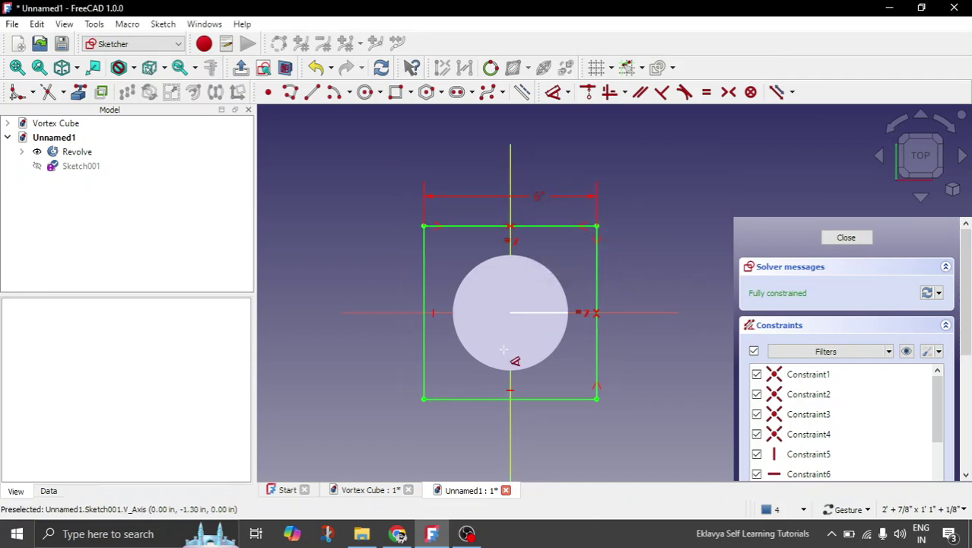
{"action": "scroll", "coordinate": [503, 350], "scroll_direction": "up", "scroll_amount": 1}
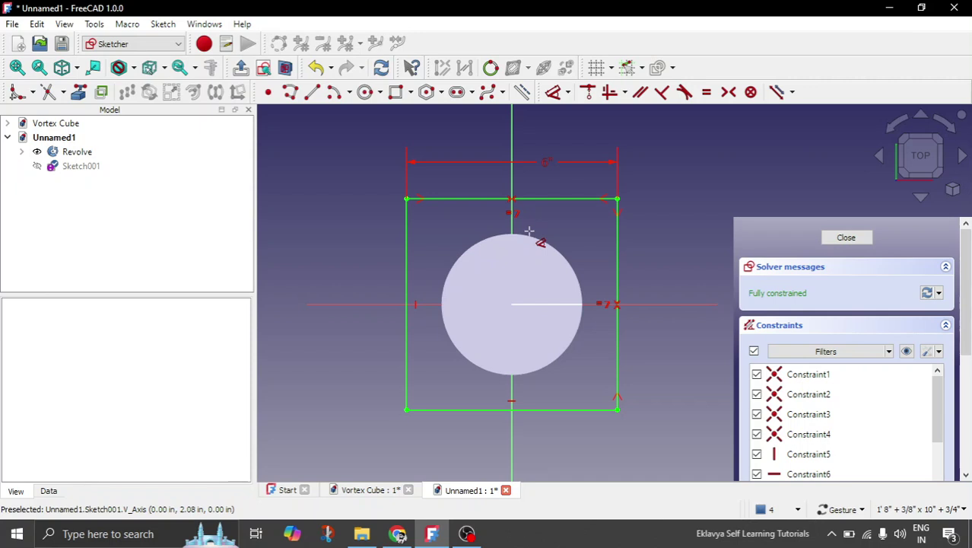
{"action": "key", "text": "Escape"}
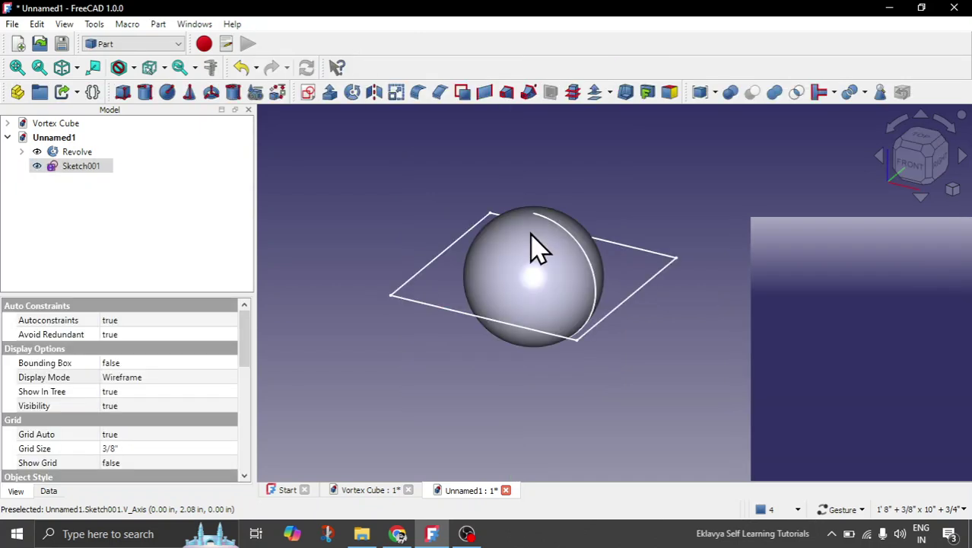
Extrude the square sketch along its normal, 3" along and 3" against, with Create solid enabled, to form a cube around the sphere.
{"action": "mouse_move", "coordinate": [494, 272]}
{"action": "left_mouse_down"}
{"action": "mouse_move", "coordinate": [512, 327]}
{"action": "mouse_move", "coordinate": [583, 286]}
{"action": "mouse_move", "coordinate": [532, 282]}
{"action": "mouse_move", "coordinate": [510, 342]}
{"action": "mouse_move", "coordinate": [514, 298]}
{"action": "mouse_move", "coordinate": [509, 349]}
{"action": "left_mouse_up"}
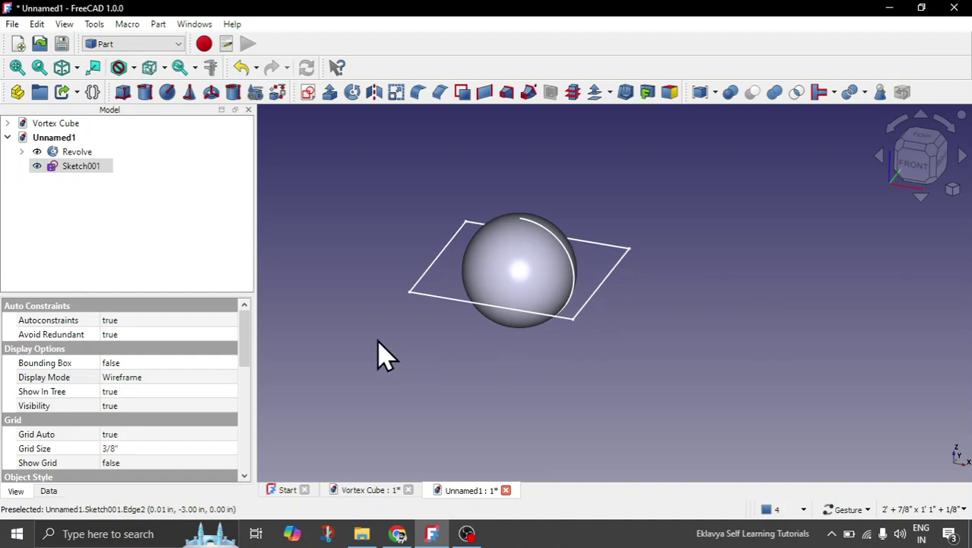
{"action": "left_click", "coordinate": [77, 167]}
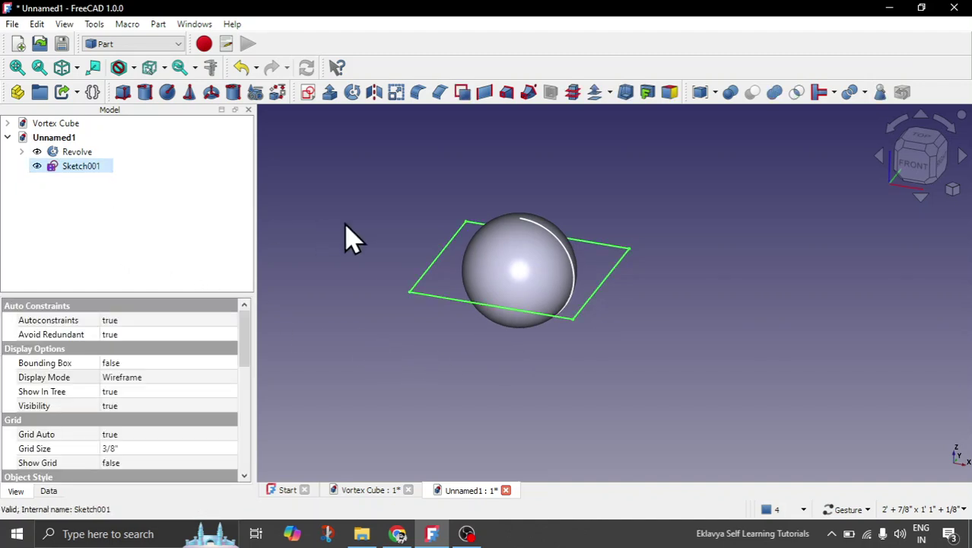
{"action": "left_click", "coordinate": [329, 93]}
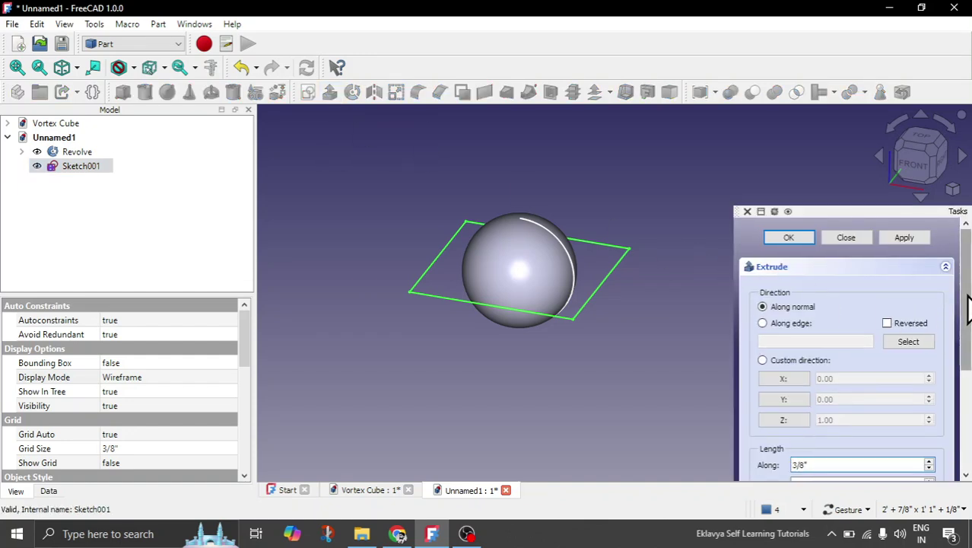
{"action": "left_click_drag", "start_coordinate": [967, 308], "coordinate": [964, 373]}
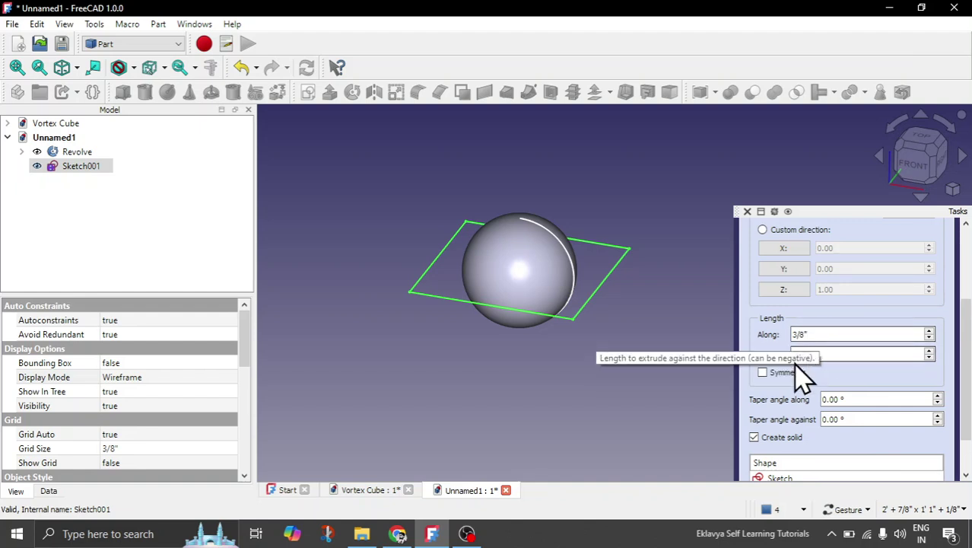
{"action": "left_click_drag", "start_coordinate": [819, 335], "coordinate": [783, 335]}
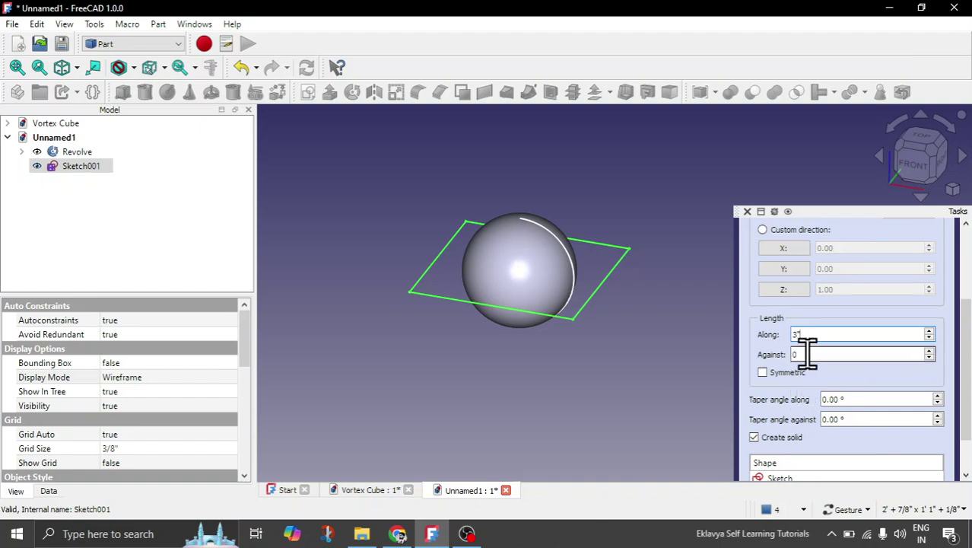
{"action": "left_click_drag", "start_coordinate": [804, 352], "coordinate": [786, 352]}
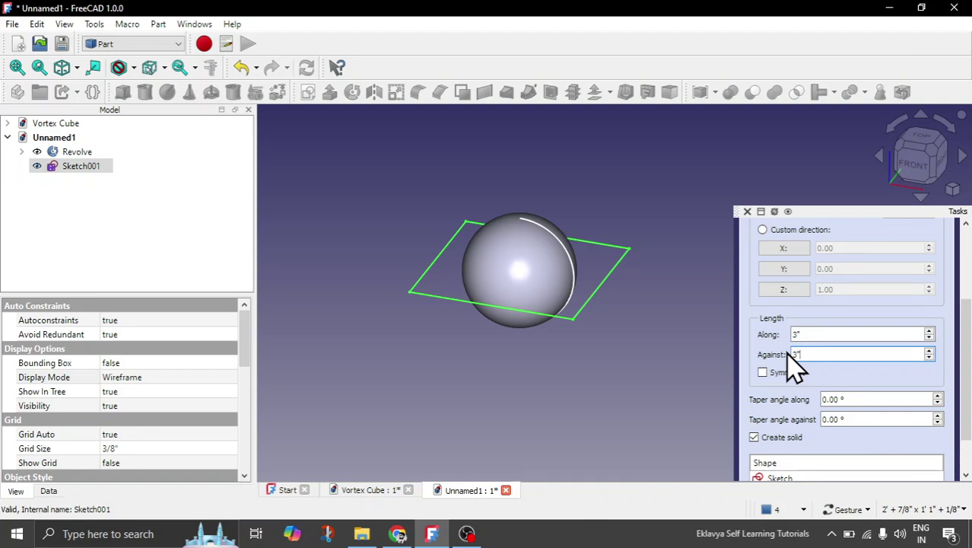
{"action": "left_click_drag", "start_coordinate": [965, 343], "coordinate": [965, 275]}
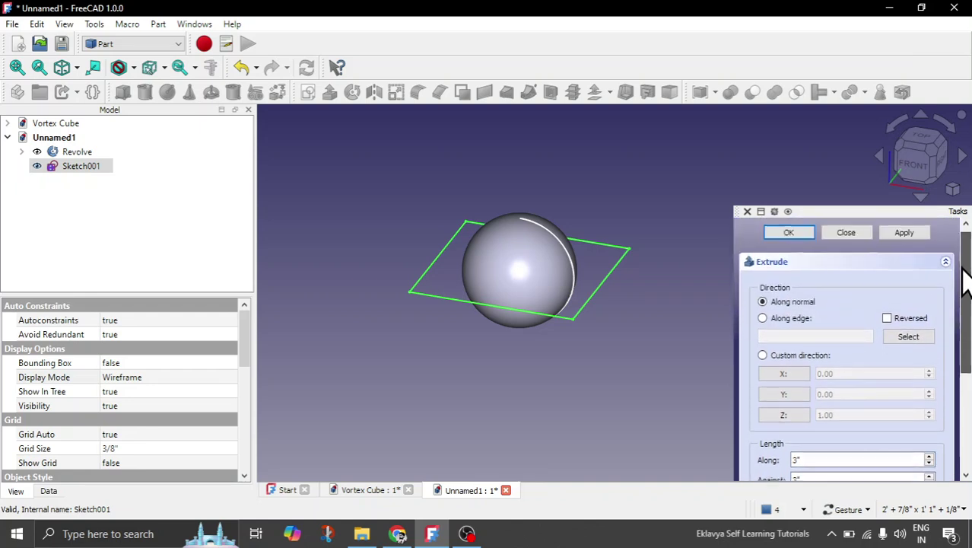
{"action": "left_click", "coordinate": [790, 235]}
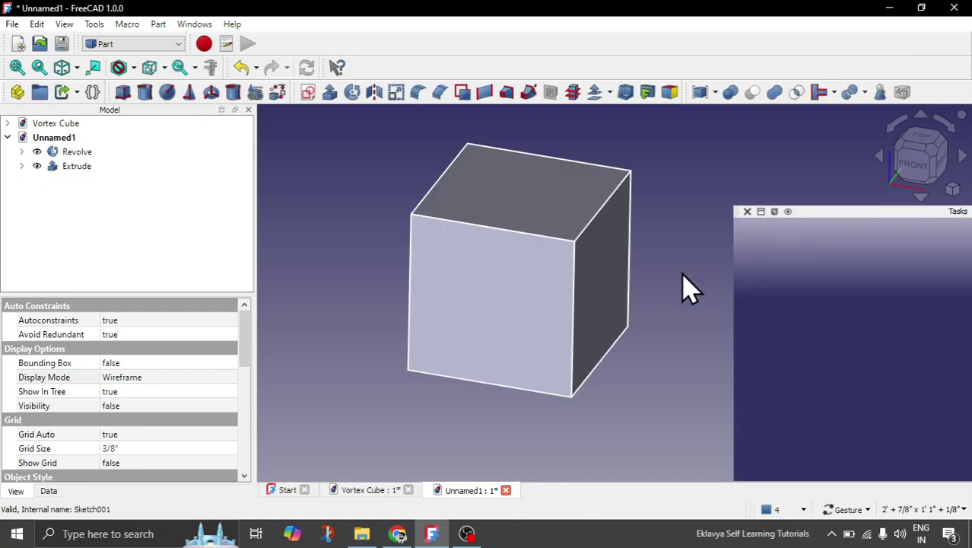
{"action": "left_click", "coordinate": [74, 152]}
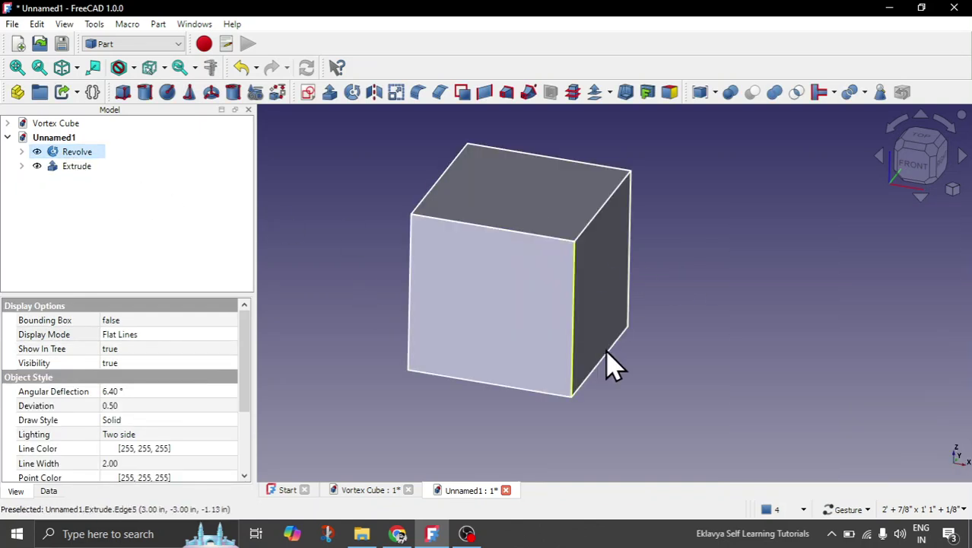
{"action": "left_click_drag", "start_coordinate": [749, 308], "coordinate": [764, 282]}
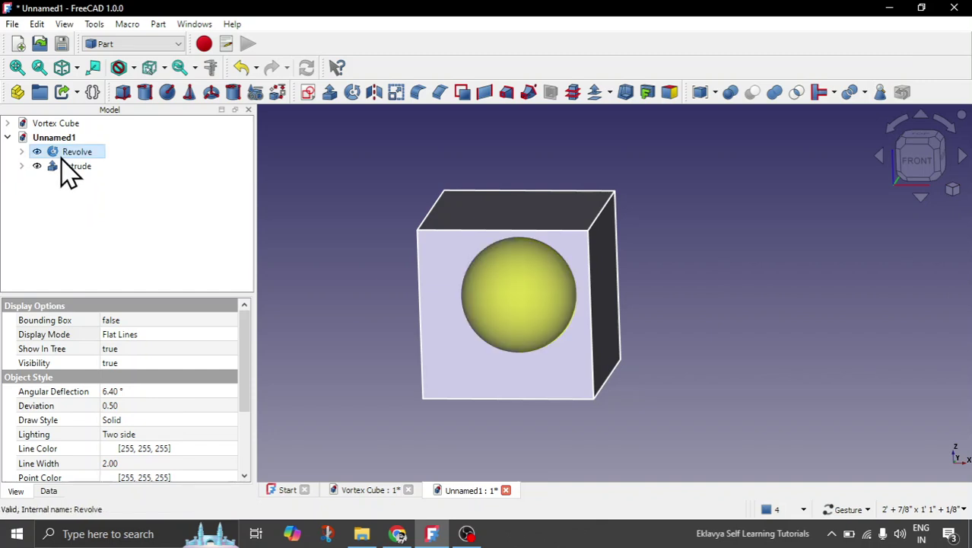
{"action": "scroll", "coordinate": [178, 445], "scroll_direction": "down", "scroll_amount": 2}
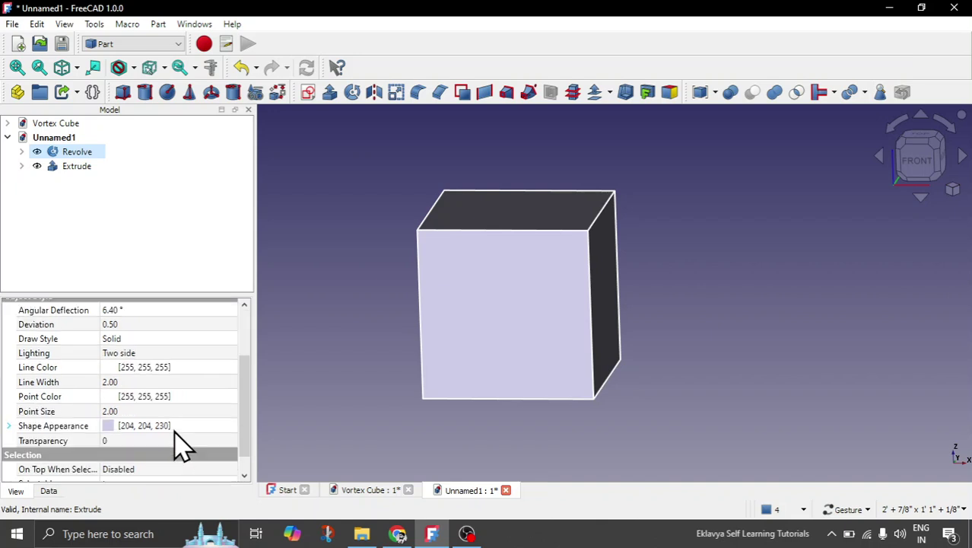
{"action": "left_click", "coordinate": [134, 441]}
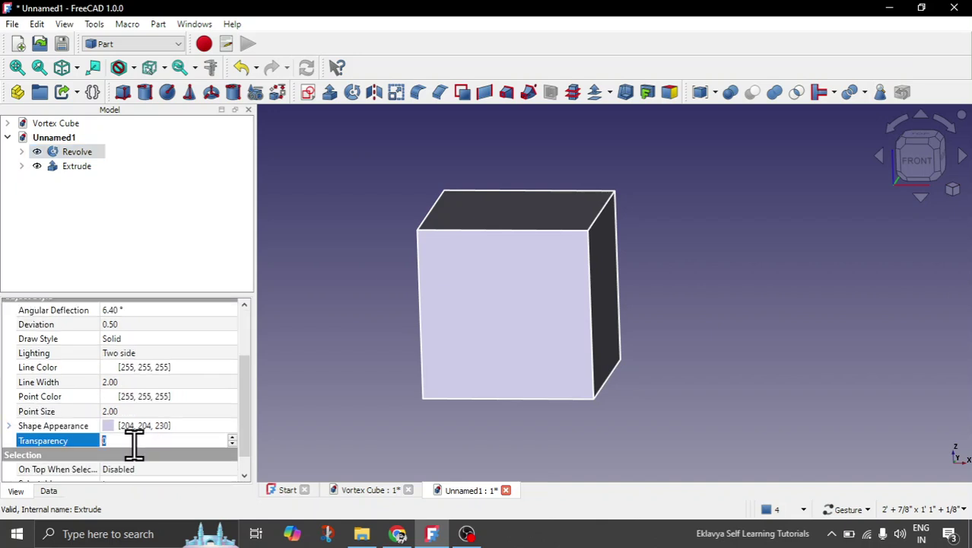
{"action": "left_click", "coordinate": [393, 350]}
Set the extruded cube's transparency to 75 and inspect the sphere inside it.
{"action": "left_click", "coordinate": [75, 167]}
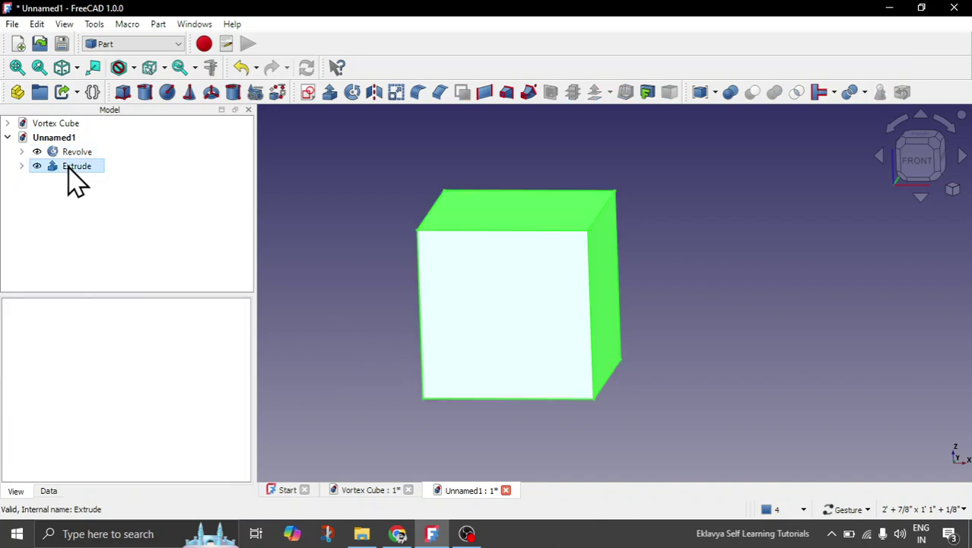
{"action": "left_click", "coordinate": [135, 469]}
{"action": "type", "text": "80"}
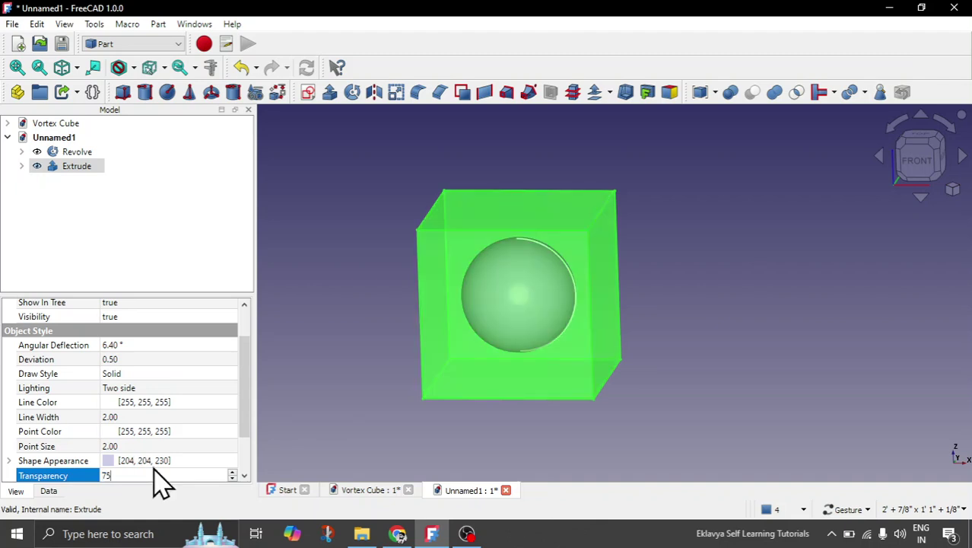
{"action": "left_click", "coordinate": [293, 393]}
{"action": "mouse_move", "coordinate": [342, 349]}
{"action": "left_mouse_down"}
{"action": "mouse_move", "coordinate": [369, 322]}
{"action": "mouse_move", "coordinate": [330, 333]}
{"action": "mouse_move", "coordinate": [330, 357]}
{"action": "left_mouse_up"}
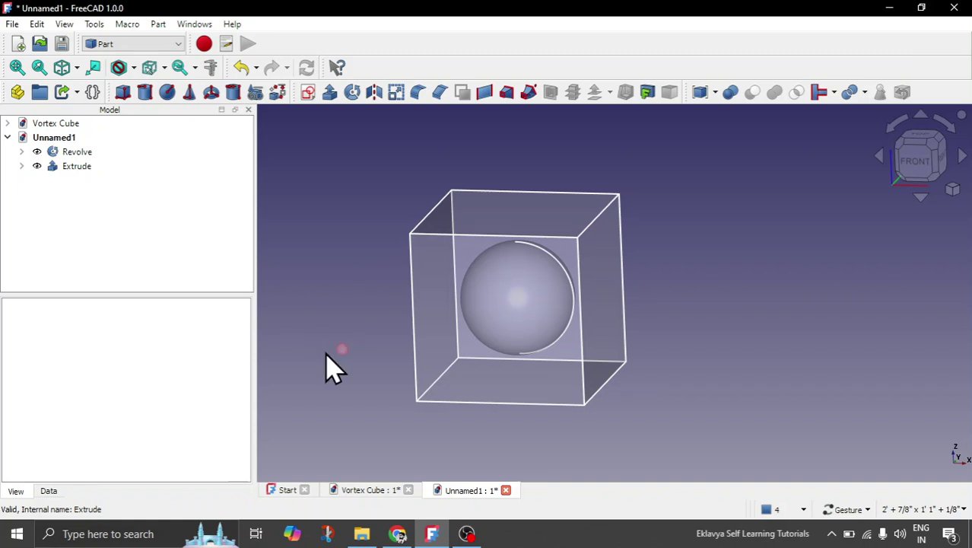
Reset the transparency of both the extruded cube and the revolved sphere to 0.
{"action": "left_click", "coordinate": [85, 167]}
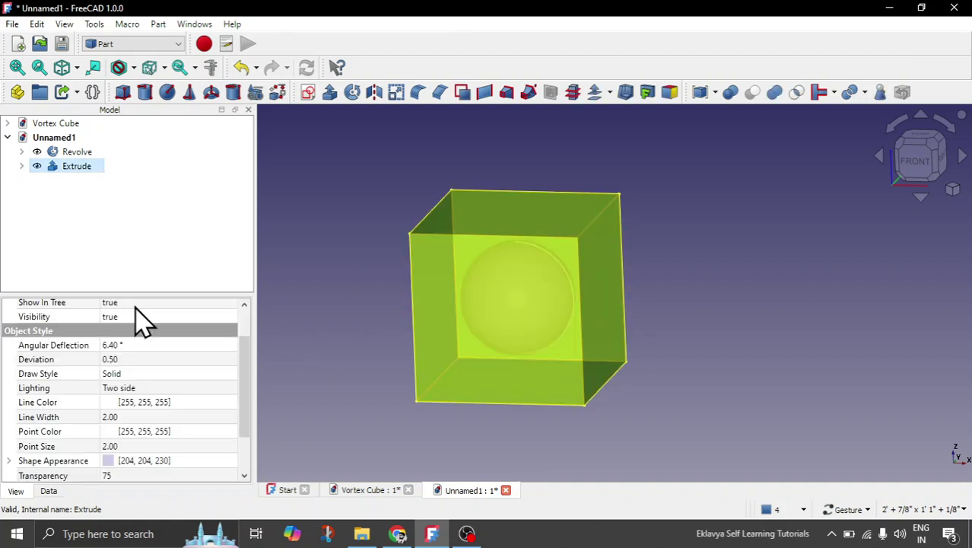
{"action": "left_click", "coordinate": [129, 476]}
{"action": "key", "text": "Return"}
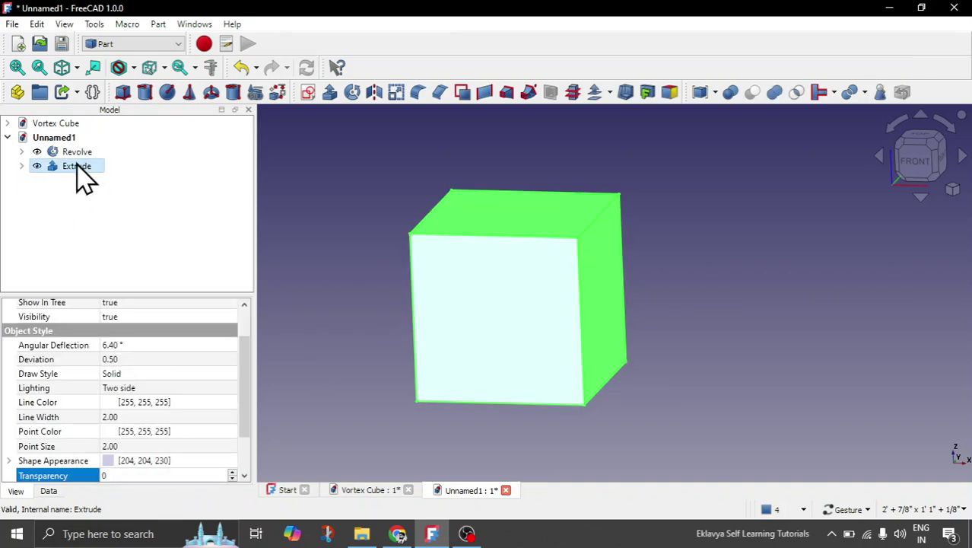
{"action": "left_click", "coordinate": [78, 153]}
{"action": "left_click", "coordinate": [125, 475]}
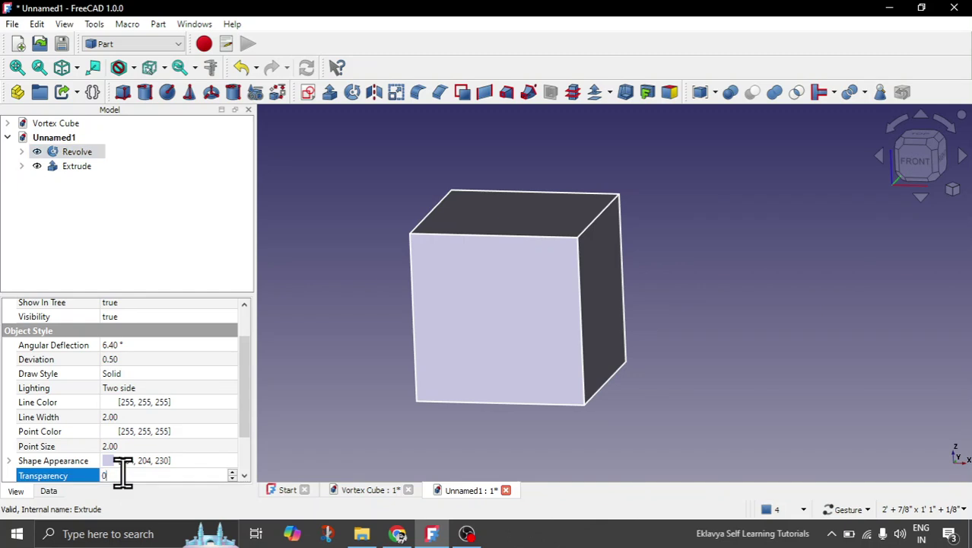
{"action": "left_click", "coordinate": [340, 342]}
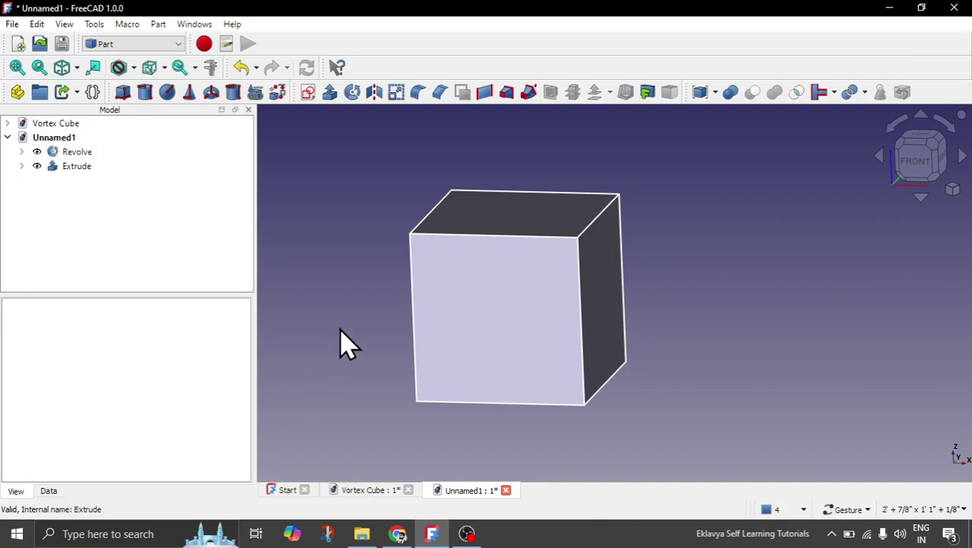
Subtract the revolved sphere from the extruded cube with a Boolean Cut, taking the cube as the base shape.
{"action": "left_click", "coordinate": [68, 172]}
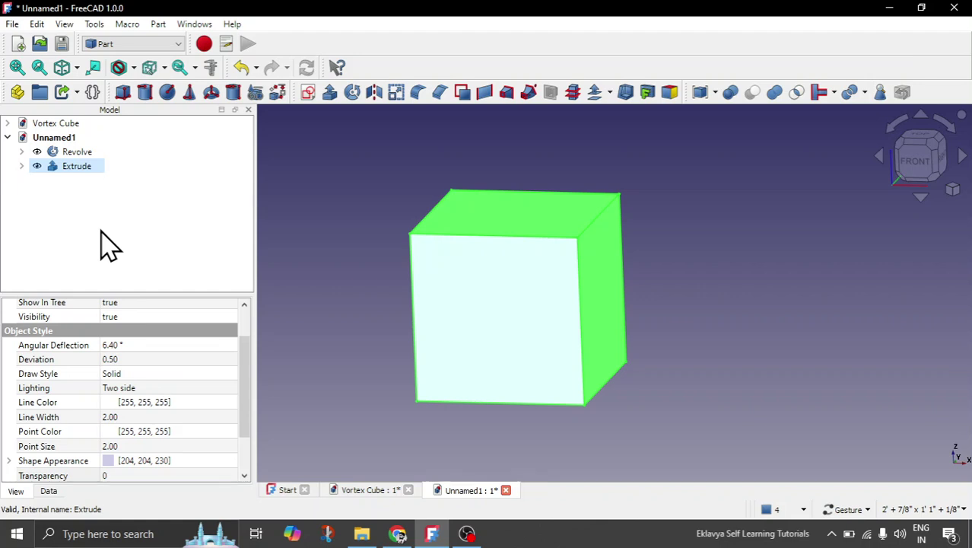
{"action": "left_click", "coordinate": [79, 156], "text": "ctrl"}
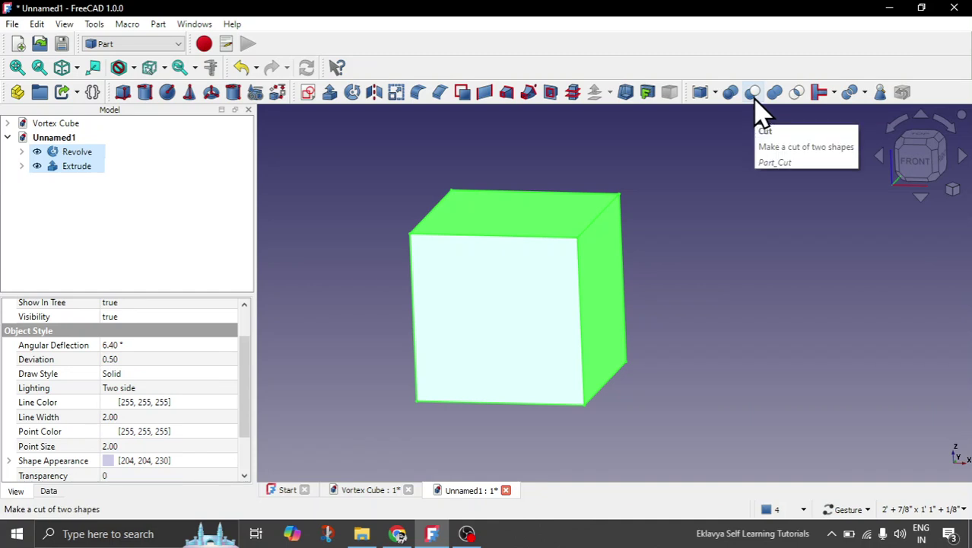
{"action": "left_click", "coordinate": [158, 23]}
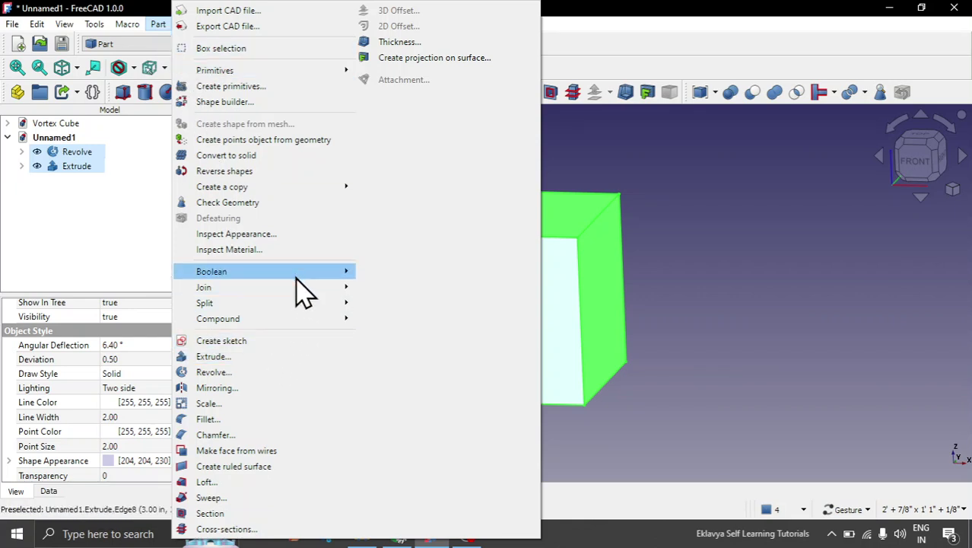
{"action": "mouse_move", "coordinate": [296, 276]}
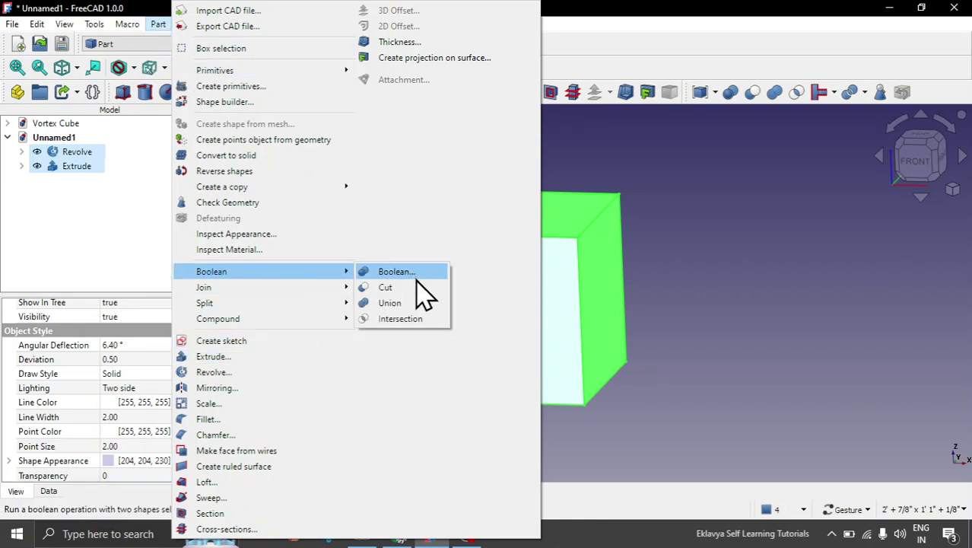
{"action": "left_click", "coordinate": [385, 287]}
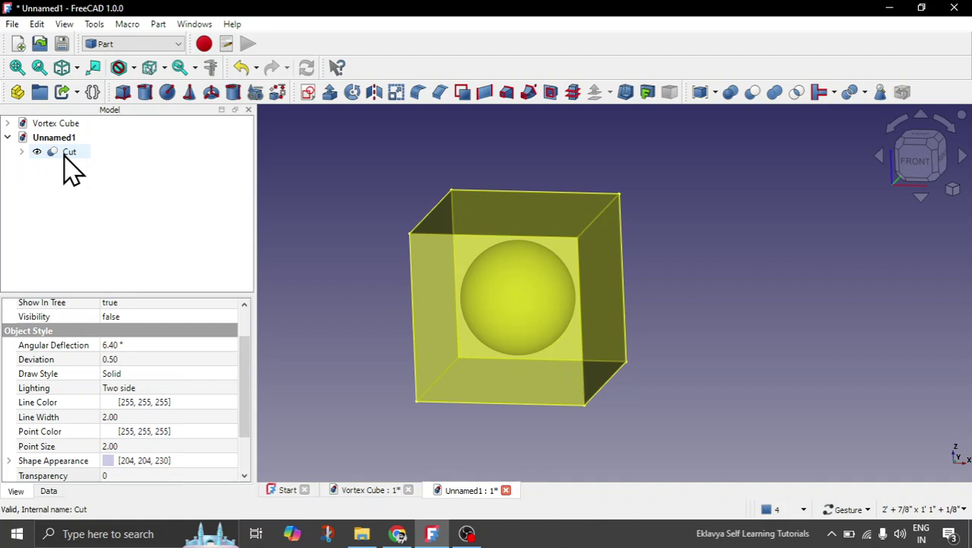
{"action": "left_click", "coordinate": [299, 333]}
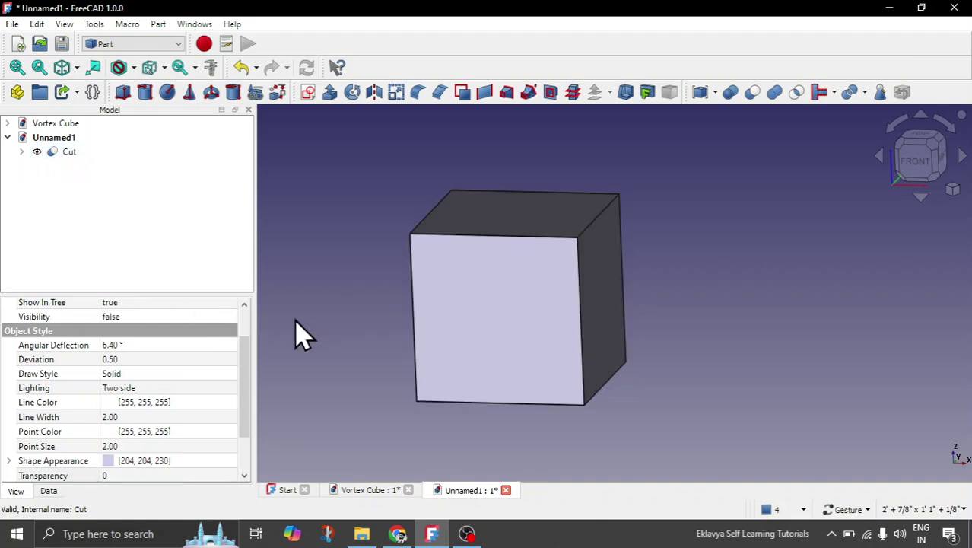
Create a new sketch on the XZ plane and switch to section view to expose the spherical cavity inside the cube.
{"action": "left_click", "coordinate": [308, 93]}
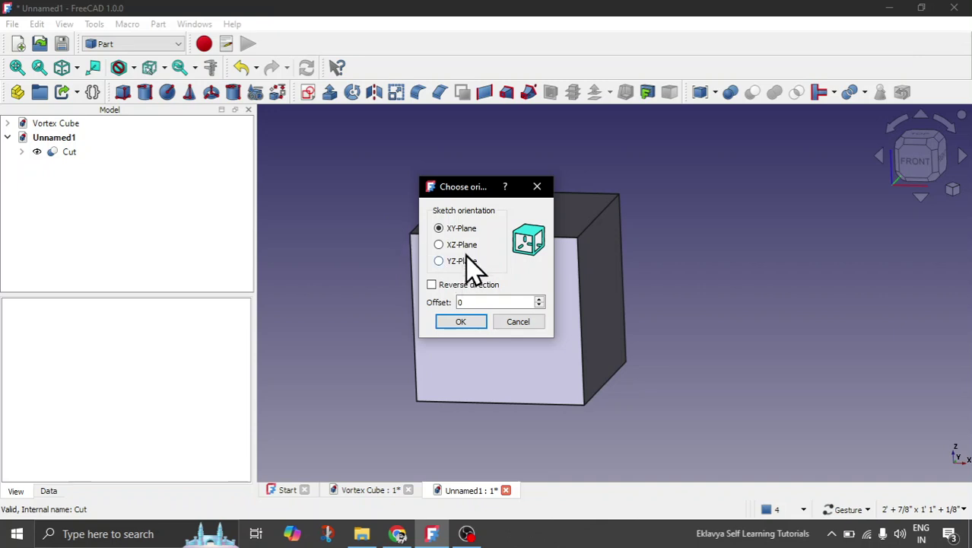
{"action": "left_click", "coordinate": [462, 323]}
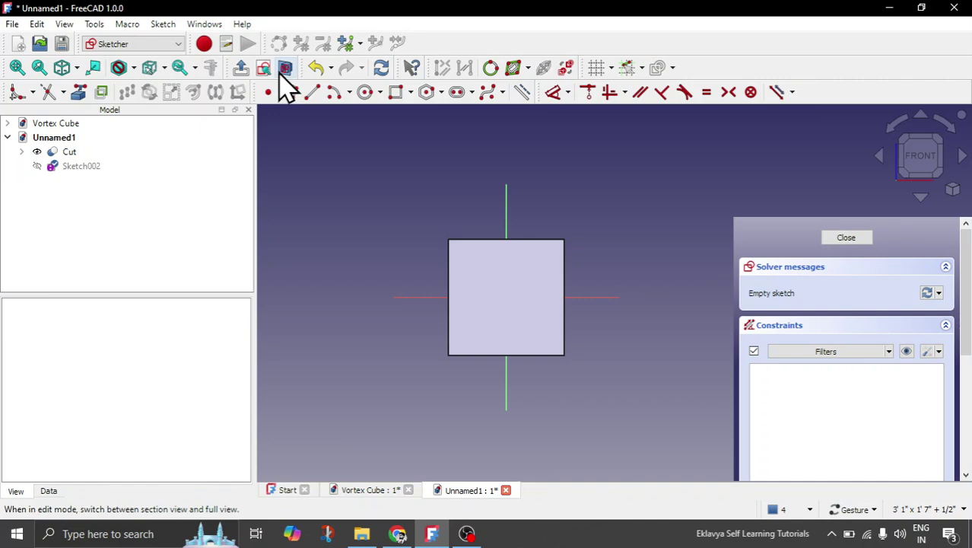
{"action": "scroll", "coordinate": [529, 312], "scroll_direction": "up", "scroll_amount": 2}
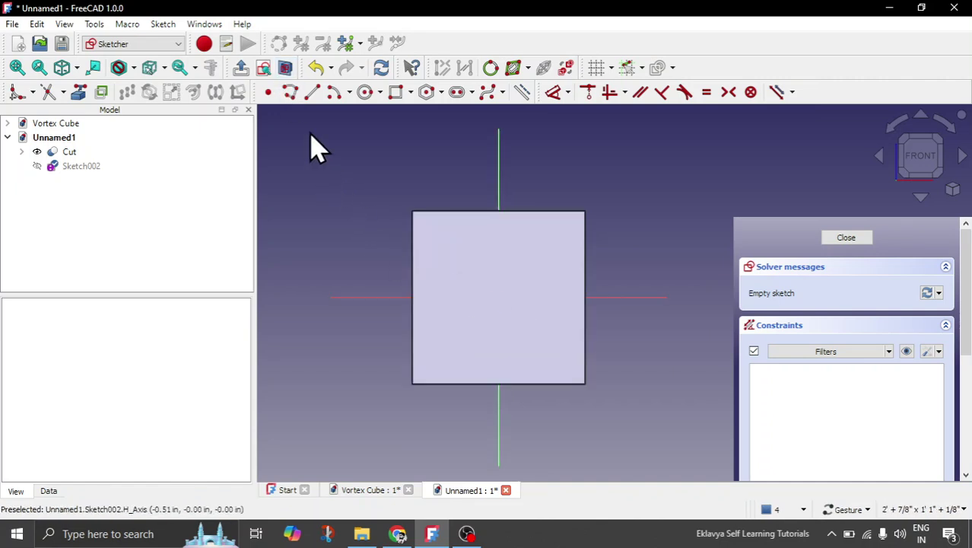
{"action": "left_click", "coordinate": [287, 68]}
{"action": "scroll", "coordinate": [517, 278], "scroll_direction": "up", "scroll_amount": 1}
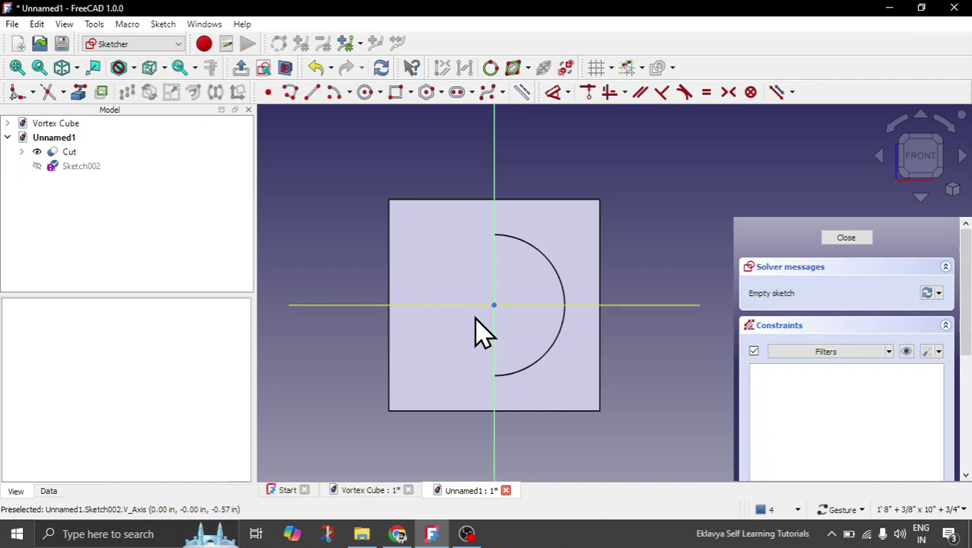
{"action": "scroll", "coordinate": [476, 329], "scroll_direction": "down", "scroll_amount": 1}
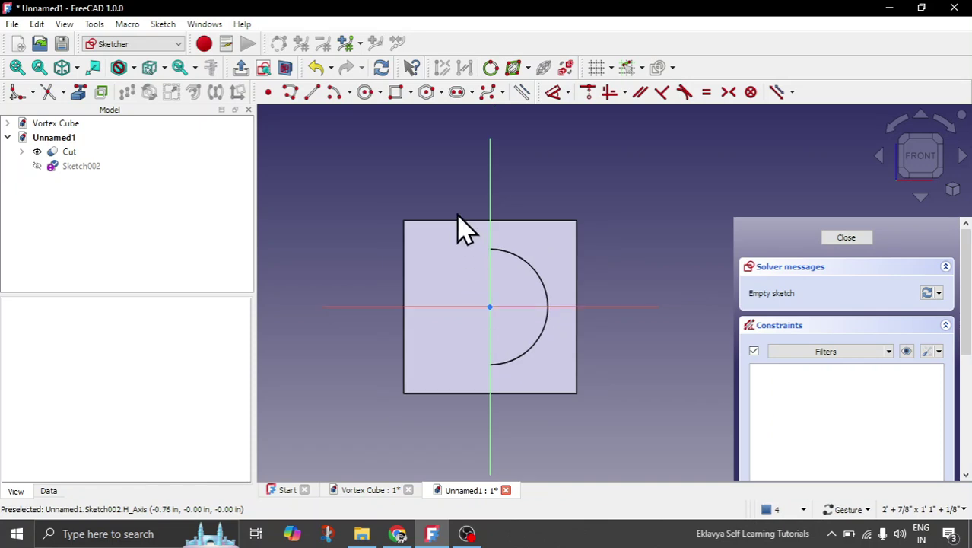
{"action": "scroll", "coordinate": [459, 224], "scroll_direction": "up", "scroll_amount": 1}
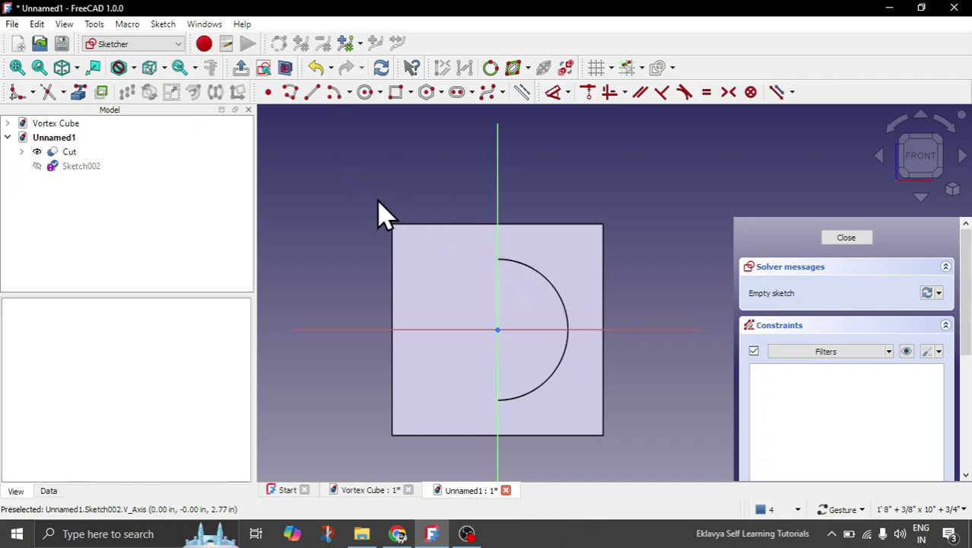
Draw a centre-based arc above the cube, just beside the vertical axis and bulging away from it.
{"action": "left_click", "coordinate": [333, 96]}
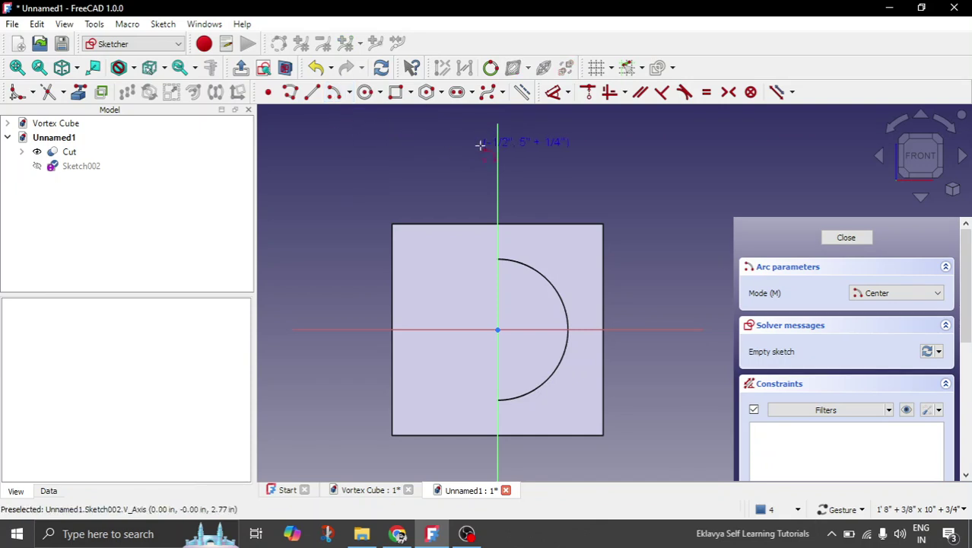
{"action": "left_click", "coordinate": [510, 177]}
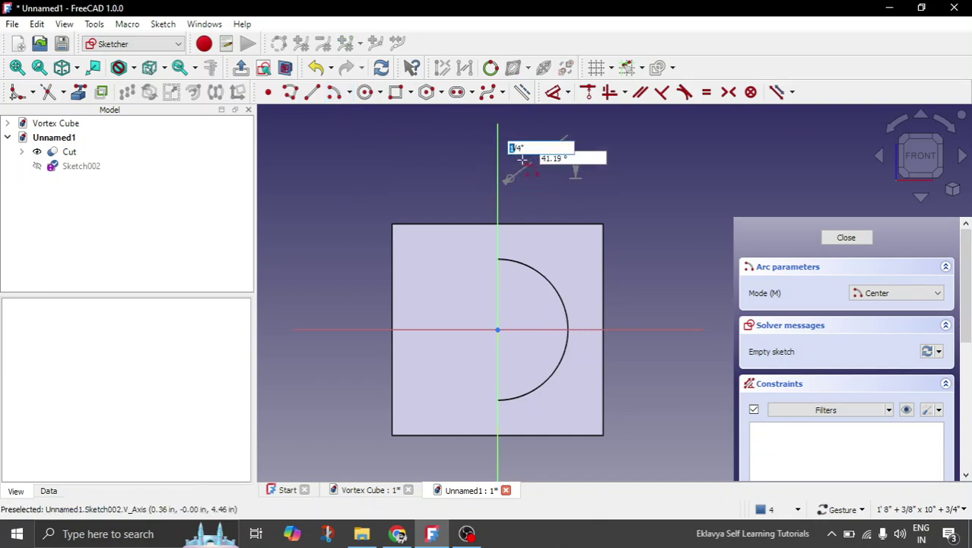
{"action": "left_click", "coordinate": [516, 137]}
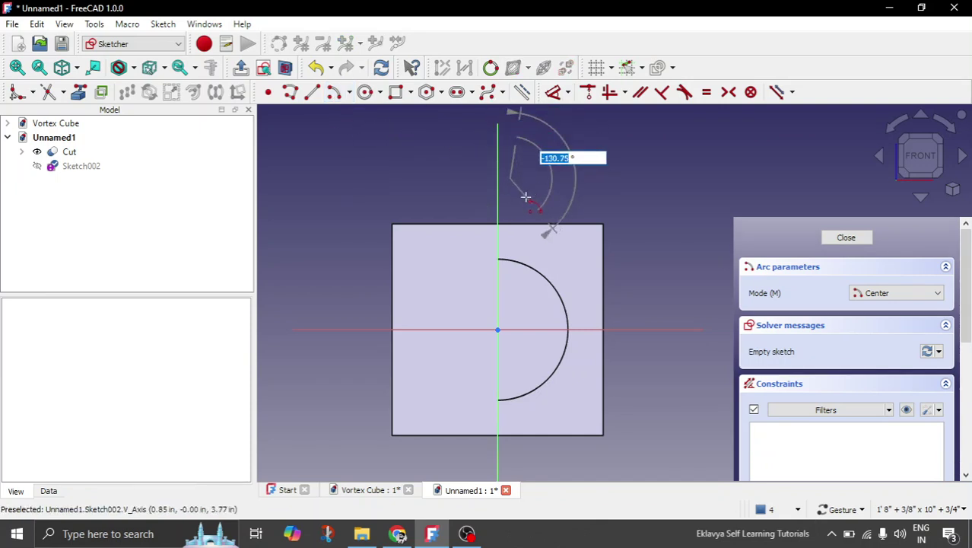
{"action": "left_click", "coordinate": [525, 213]}
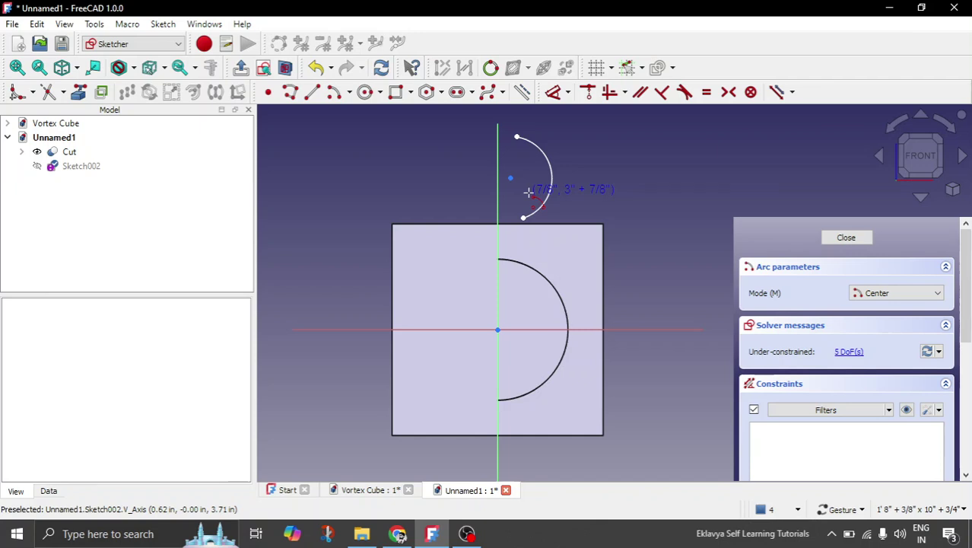
{"action": "right_click", "coordinate": [529, 192]}
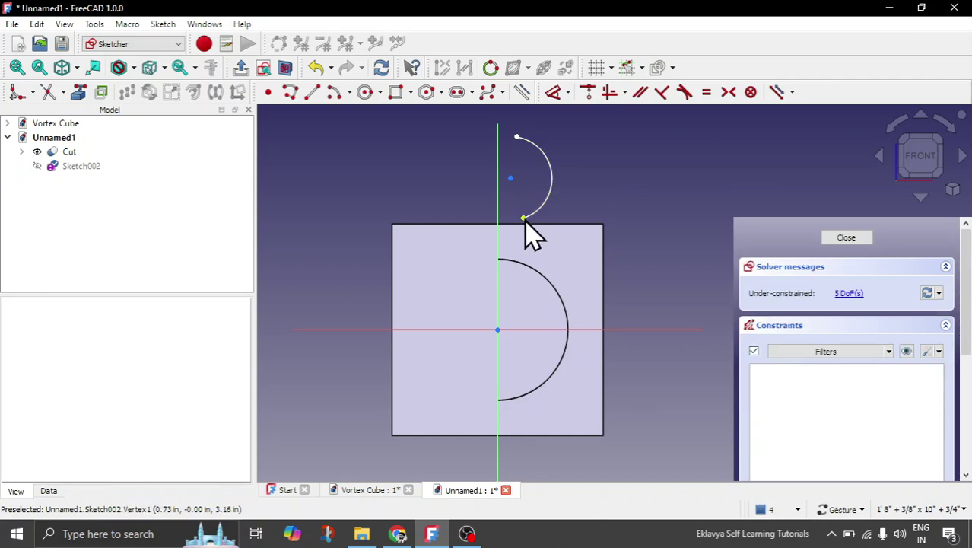
Pull the arc's lower endpoint down into the cavity and constrain it onto the vertical axis.
{"action": "left_click_drag", "start_coordinate": [525, 221], "coordinate": [507, 280]}
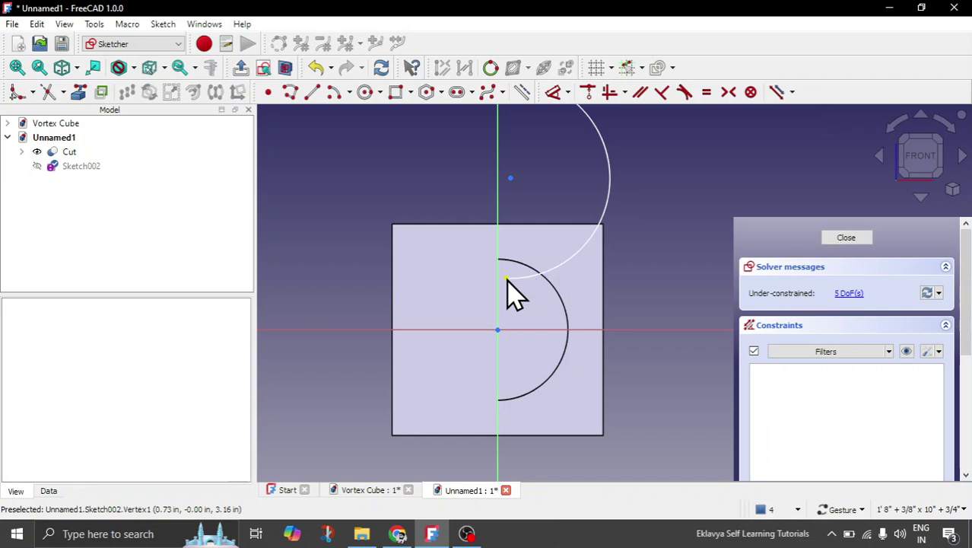
{"action": "left_click", "coordinate": [511, 287]}
{"action": "left_click", "coordinate": [506, 277]}
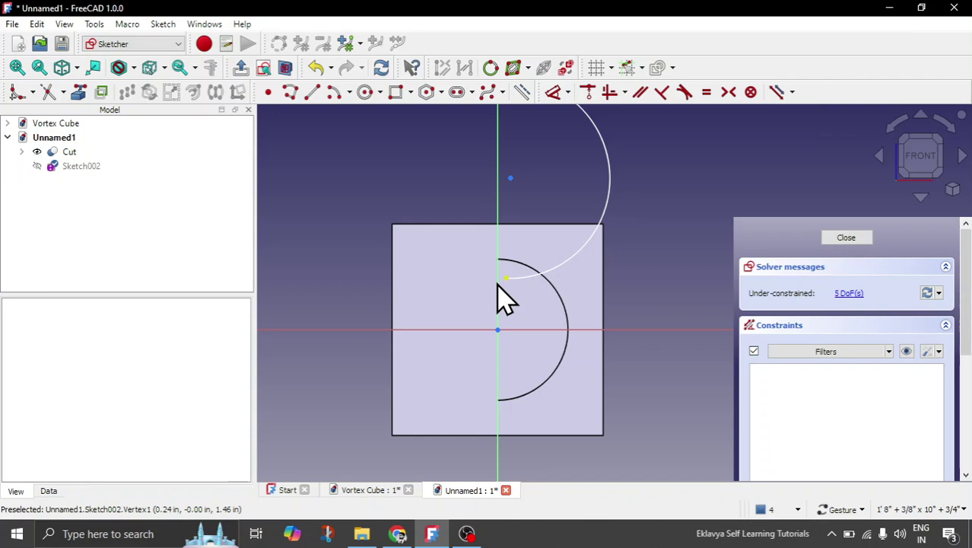
{"action": "left_click", "coordinate": [505, 279]}
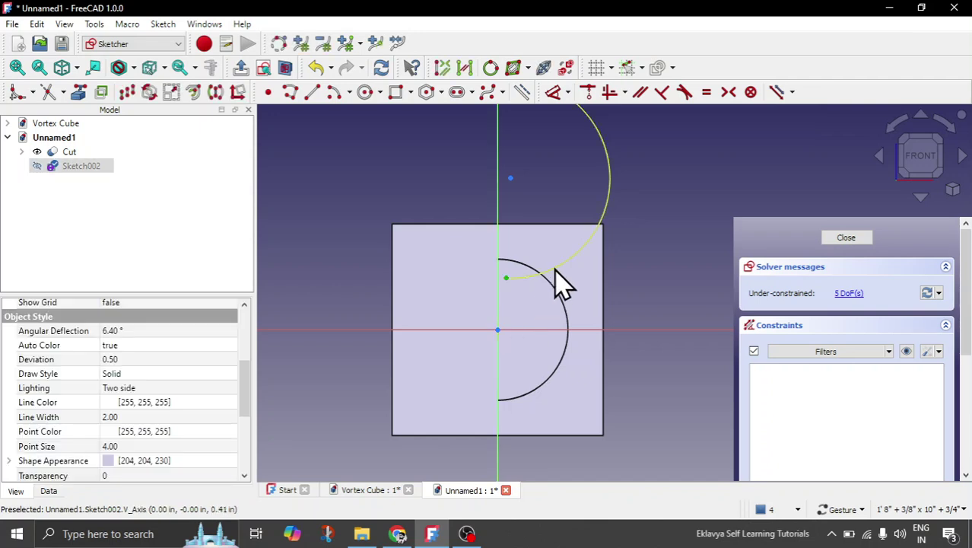
{"action": "left_click", "coordinate": [586, 94]}
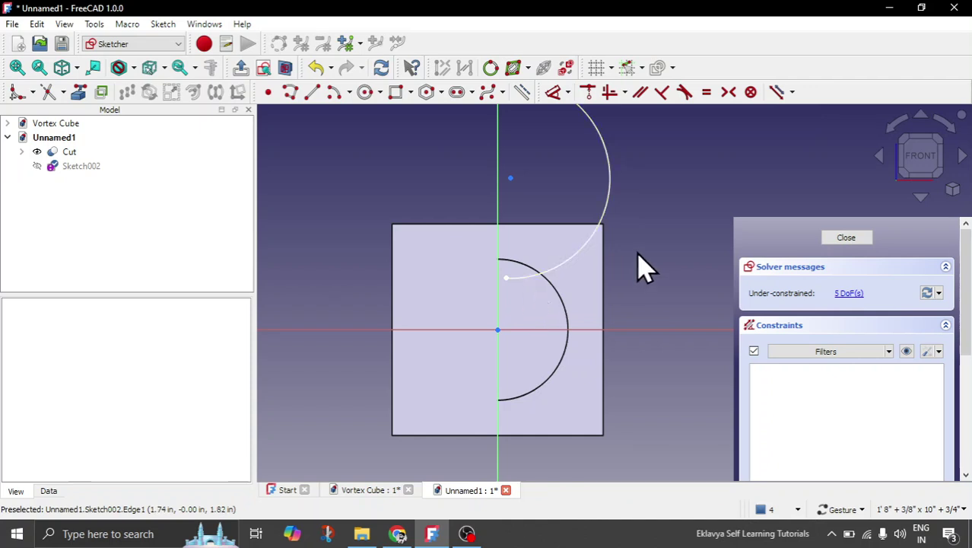
{"action": "left_click", "coordinate": [506, 279]}
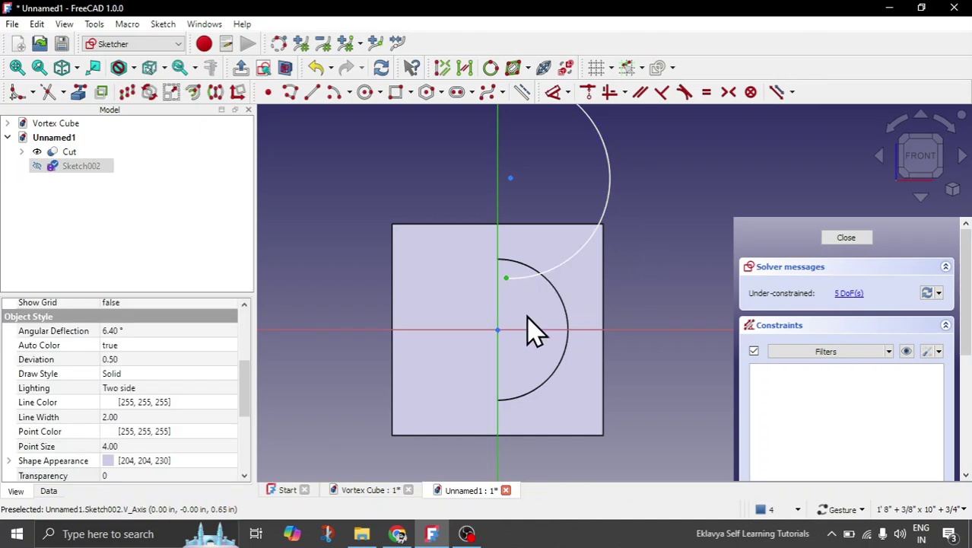
{"action": "left_click", "coordinate": [588, 96]}
Constrain the arc's upper endpoint onto the vertical axis.
{"action": "scroll", "coordinate": [460, 350], "scroll_direction": "down", "scroll_amount": 2}
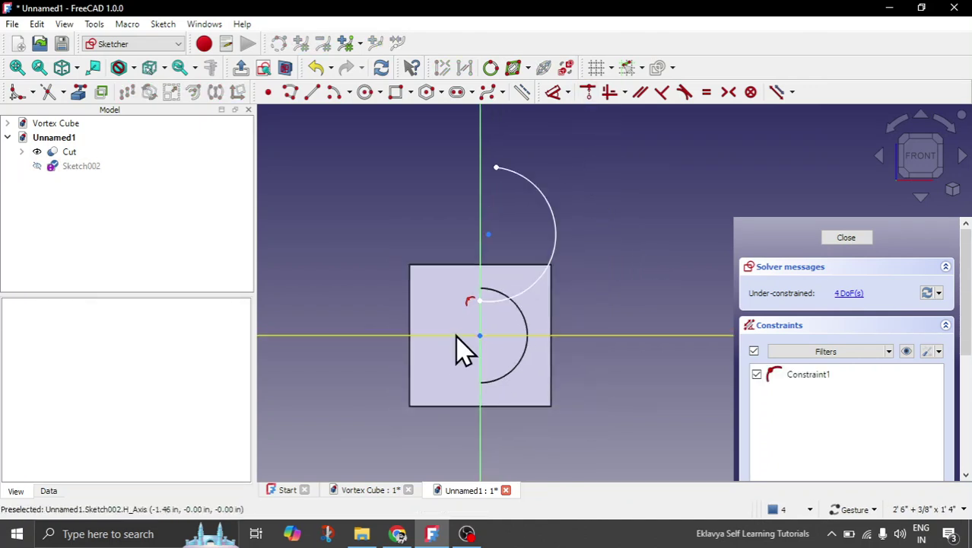
{"action": "scroll", "coordinate": [486, 251], "scroll_direction": "up", "scroll_amount": 1}
{"action": "left_click", "coordinate": [496, 158]}
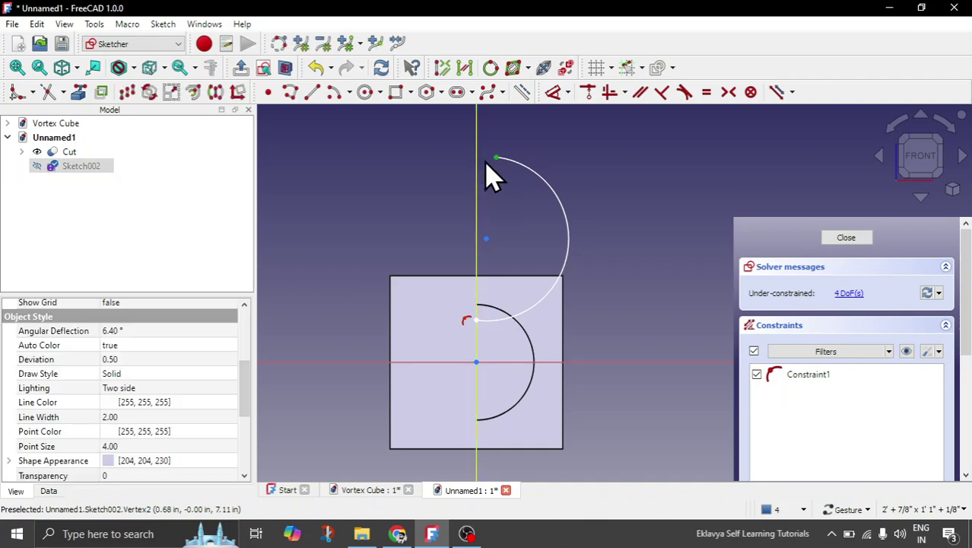
{"action": "left_click", "coordinate": [477, 163]}
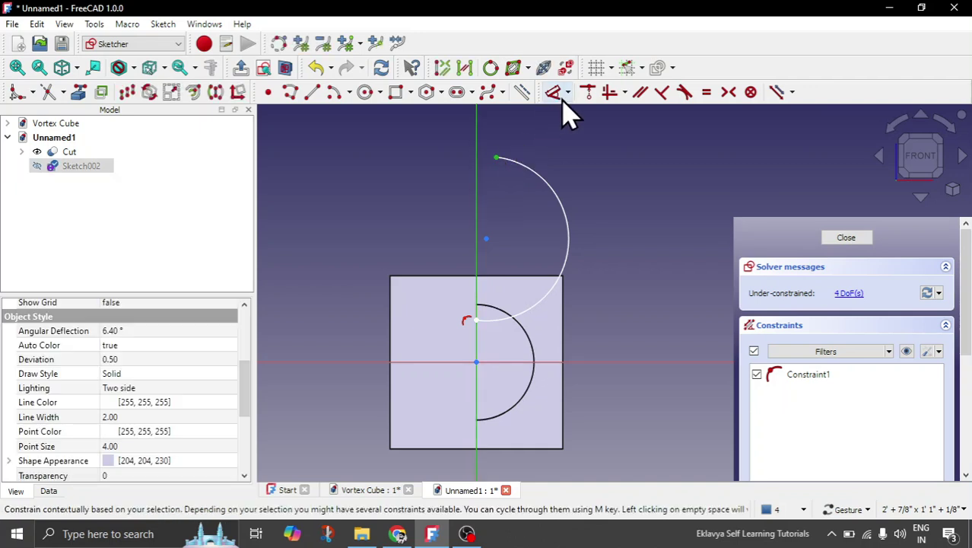
{"action": "left_click", "coordinate": [588, 93]}
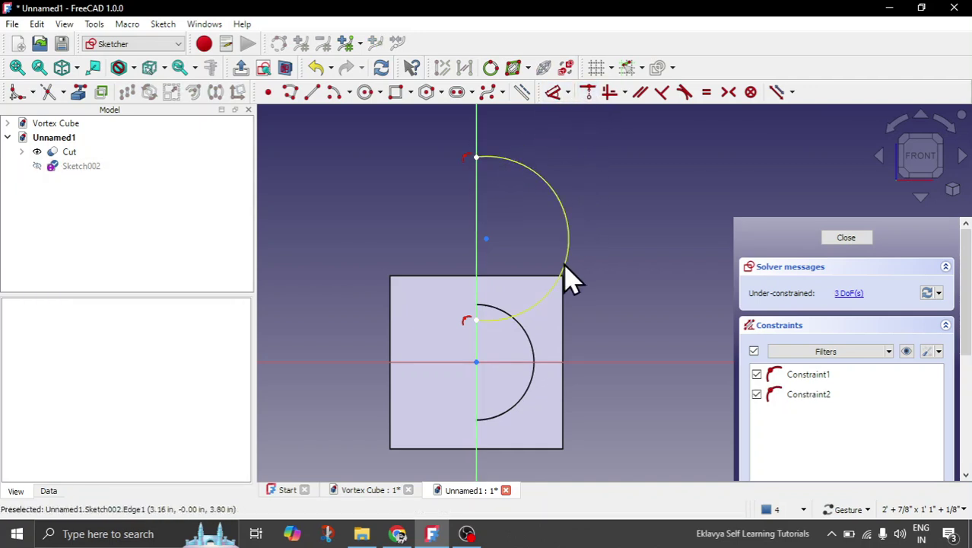
Shrink the arc slightly by moving its upper endpoint down along the vertical axis.
{"action": "mouse_move", "coordinate": [564, 267]}
{"action": "left_mouse_down"}
{"action": "mouse_move", "coordinate": [551, 266]}
{"action": "mouse_move", "coordinate": [580, 268]}
{"action": "mouse_move", "coordinate": [555, 270]}
{"action": "left_mouse_up"}
{"action": "scroll", "coordinate": [552, 276], "scroll_direction": "up", "scroll_amount": 4}
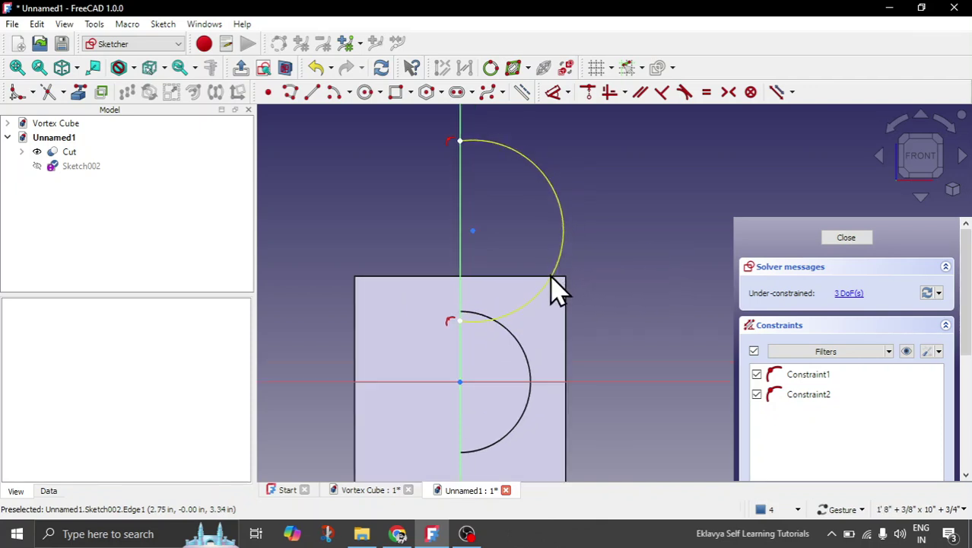
{"action": "right_click", "coordinate": [557, 256]}
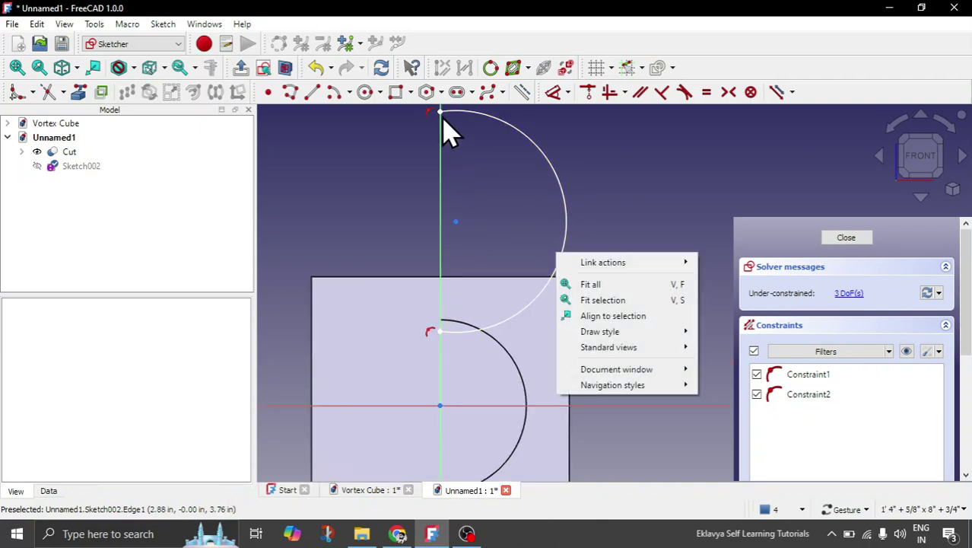
{"action": "key", "text": "Escape"}
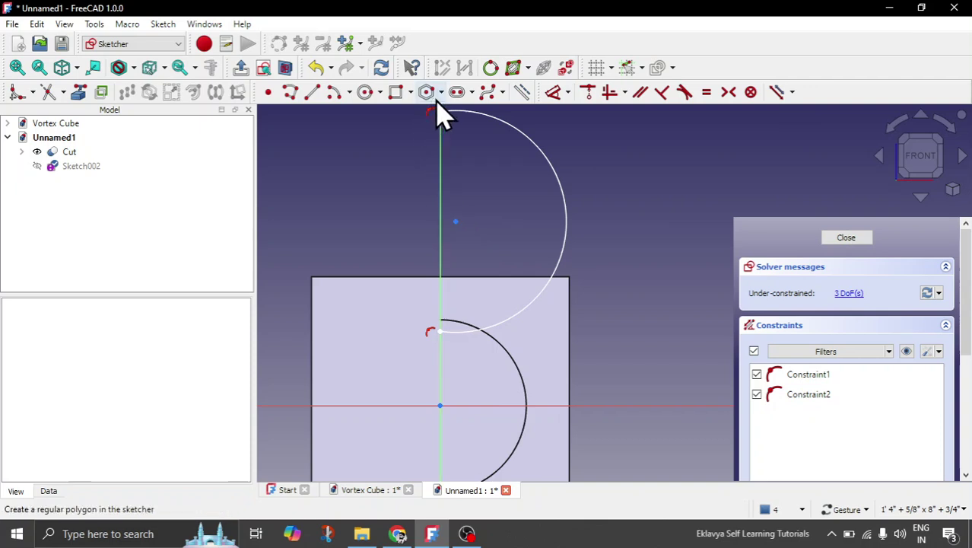
{"action": "left_click_drag", "start_coordinate": [437, 111], "coordinate": [439, 119]}
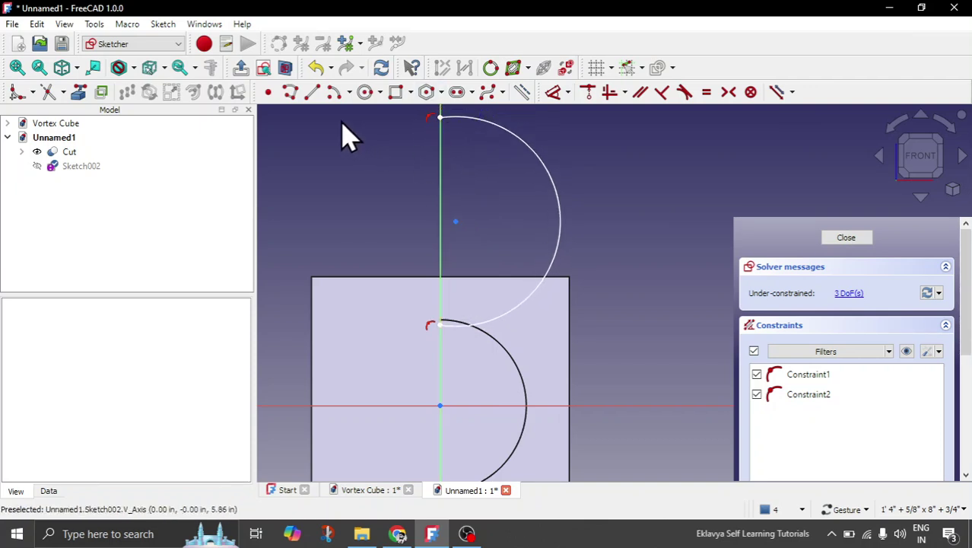
Close the arc profile with a line joining its two endpoints along the vertical axis, and dismiss the report view.
{"action": "left_click", "coordinate": [311, 92]}
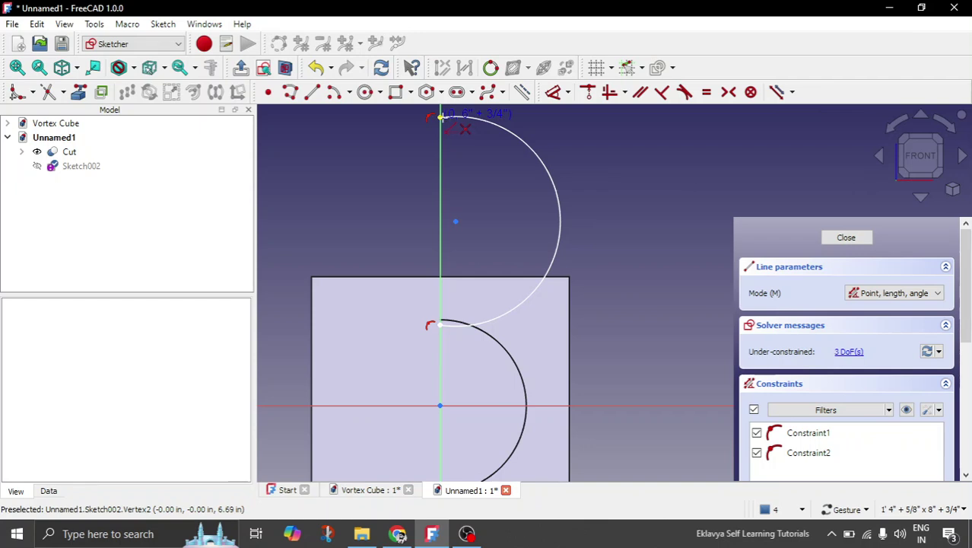
{"action": "left_click", "coordinate": [439, 117]}
{"action": "left_click", "coordinate": [441, 325]}
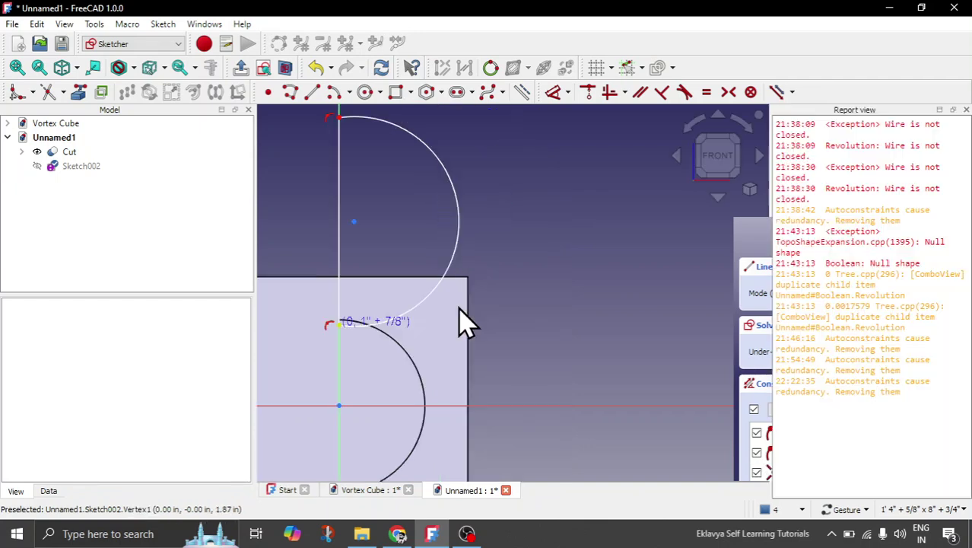
{"action": "left_click", "coordinate": [464, 279]}
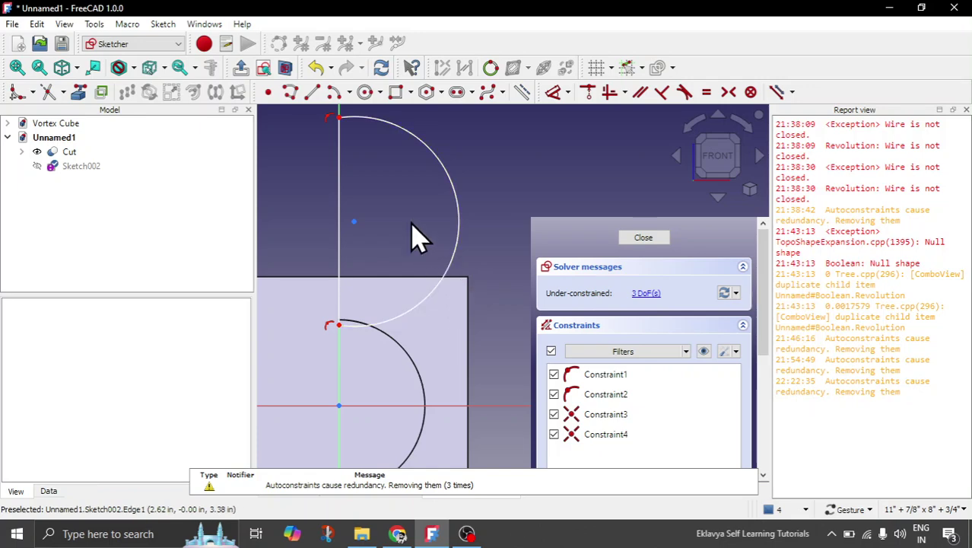
{"action": "left_click", "coordinate": [966, 109]}
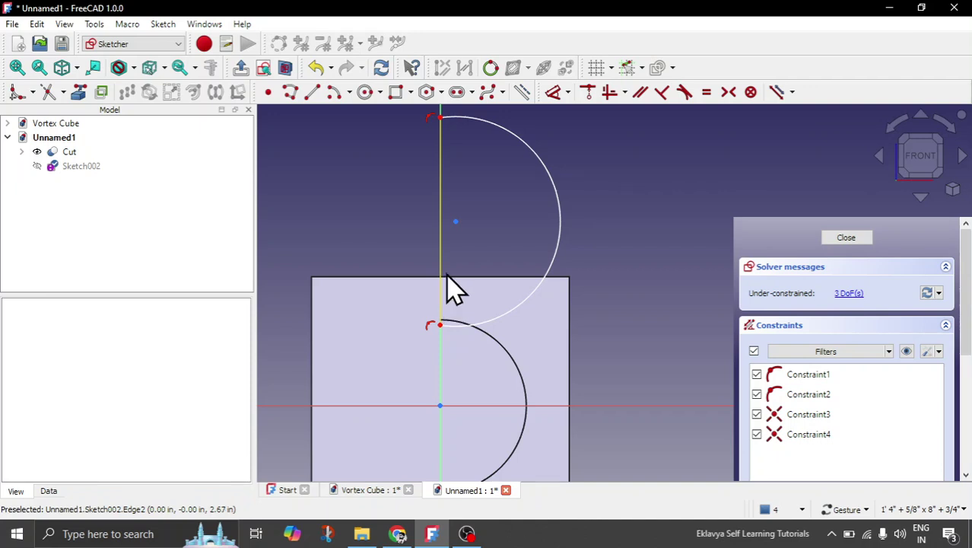
Dimension the profile's vertical line and set its length to 6".
{"action": "left_click_drag", "start_coordinate": [441, 120], "coordinate": [440, 122]}
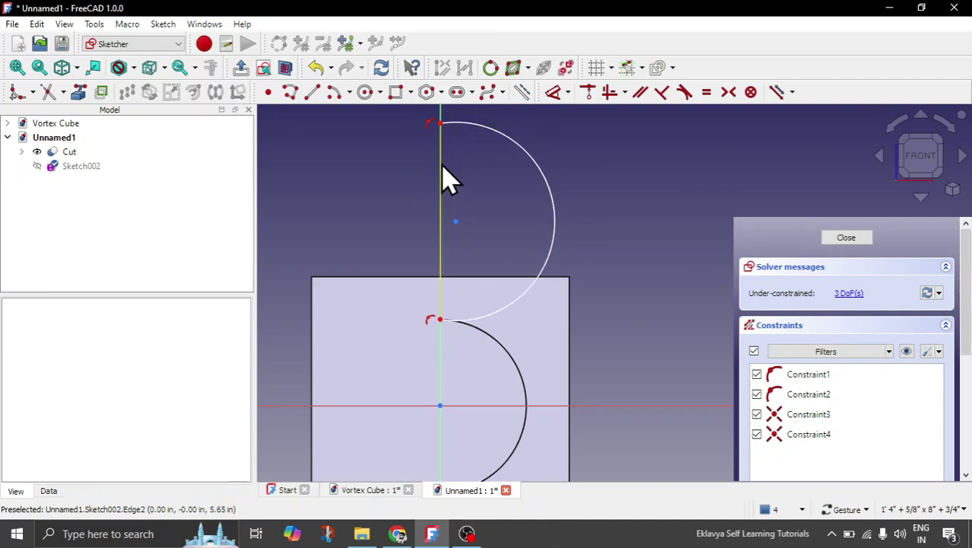
{"action": "left_click", "coordinate": [448, 179]}
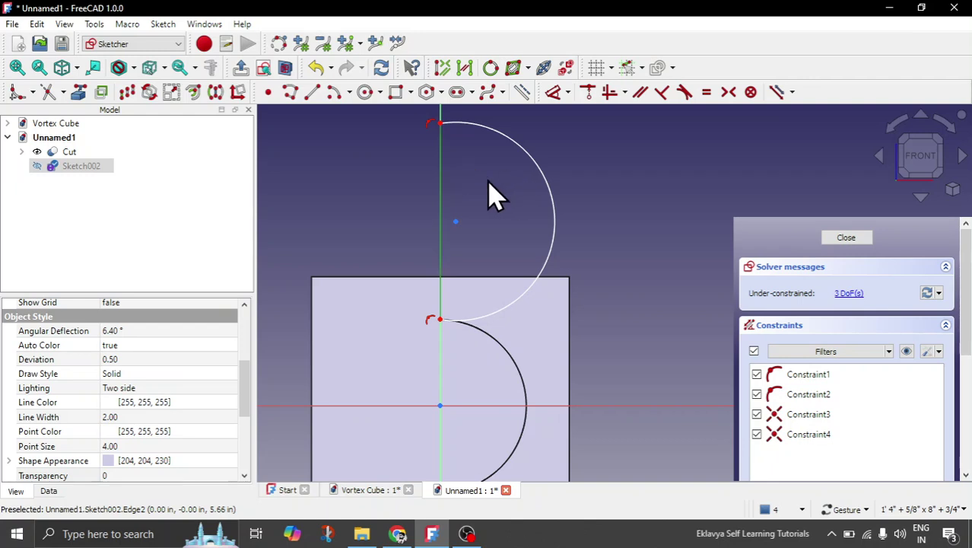
{"action": "left_click", "coordinate": [551, 94]}
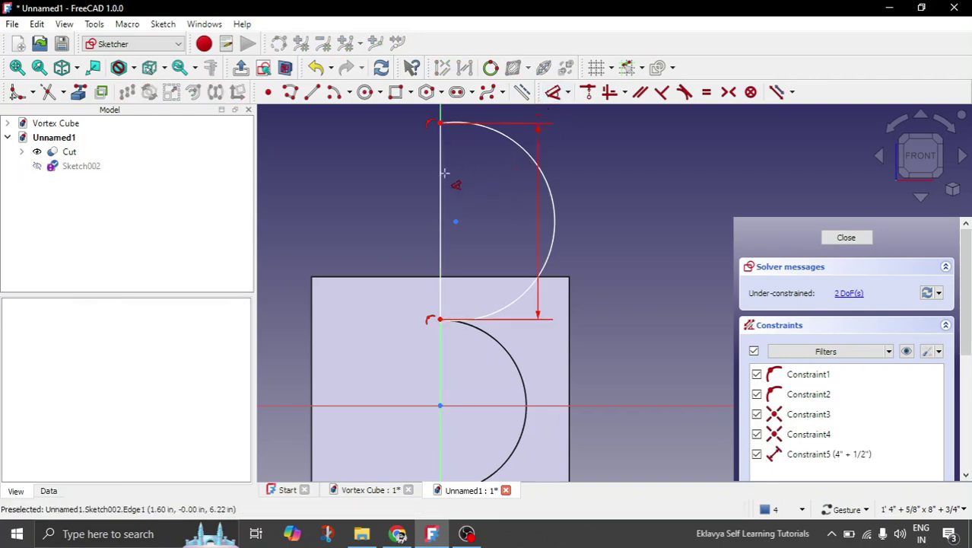
{"action": "left_click", "coordinate": [411, 195]}
{"action": "left_click_drag", "start_coordinate": [508, 195], "coordinate": [460, 205]}
{"action": "type", "text": "6\""}
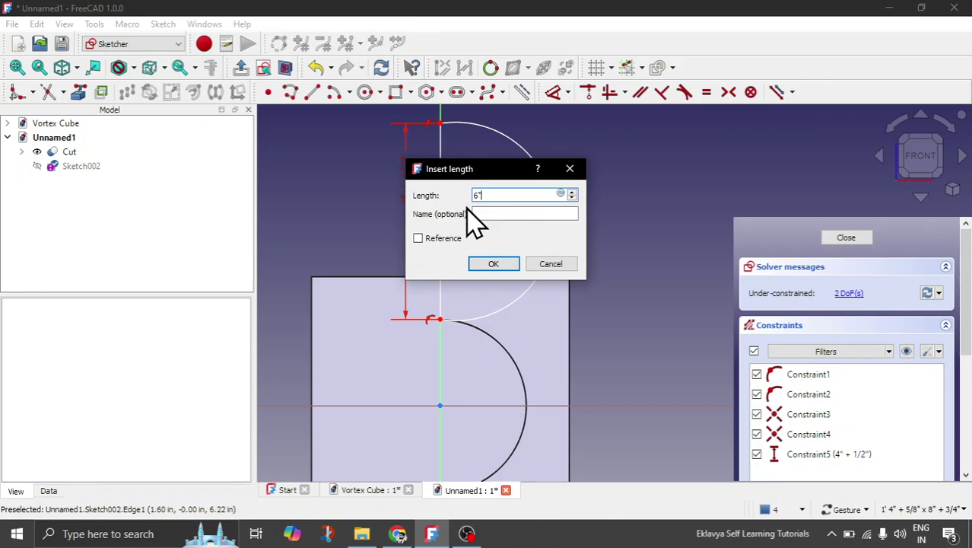
{"action": "left_click", "coordinate": [492, 263]}
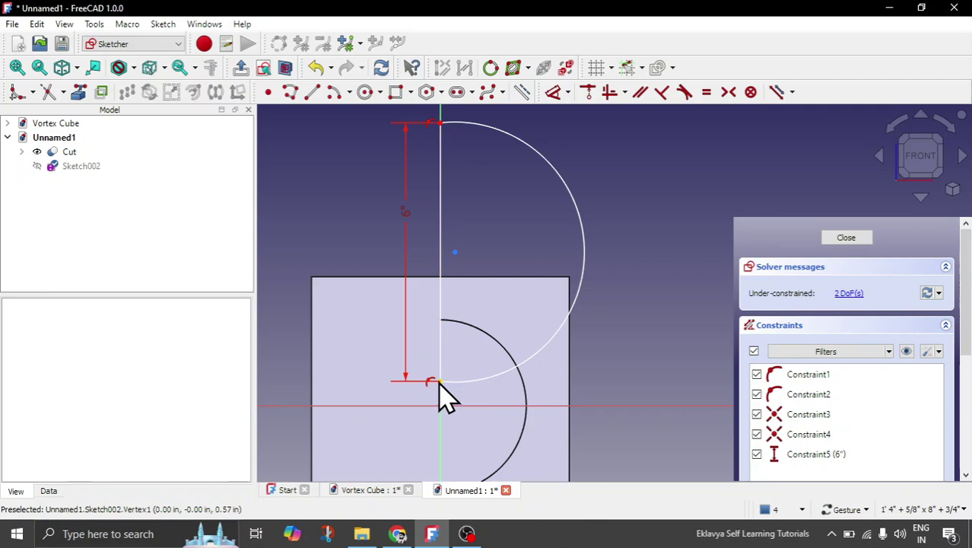
Move the profile upward along the vertical axis and set its vertical line's length to 4".
{"action": "left_click_drag", "start_coordinate": [439, 380], "coordinate": [444, 335]}
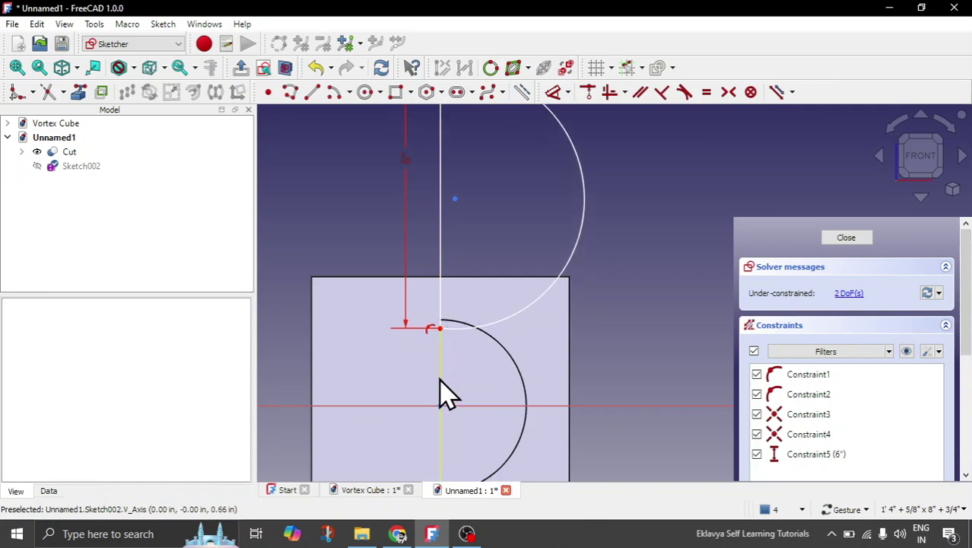
{"action": "scroll", "coordinate": [440, 391], "scroll_direction": "down", "scroll_amount": 1}
{"action": "double_click", "coordinate": [411, 204]}
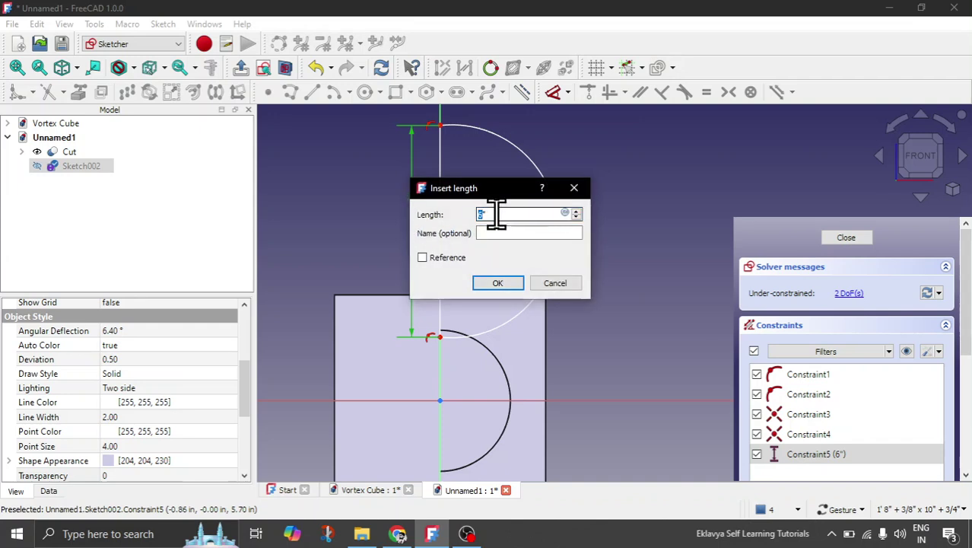
{"action": "type", "text": "4"}
{"action": "left_click", "coordinate": [502, 283]}
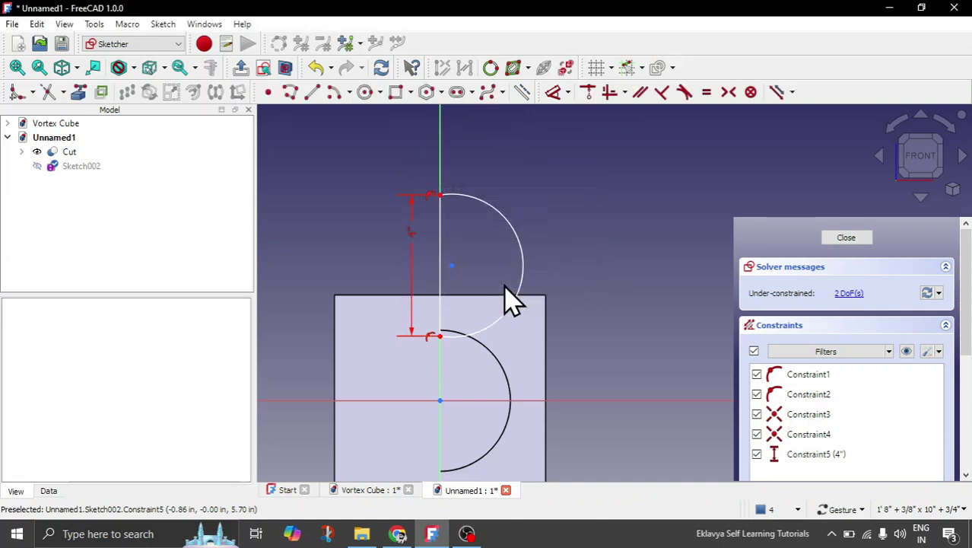
Move the arc profile slightly down along the vertical axis so its lower endpoint sits inside the sphere's outline.
{"action": "scroll", "coordinate": [471, 326], "scroll_direction": "up", "scroll_amount": 1}
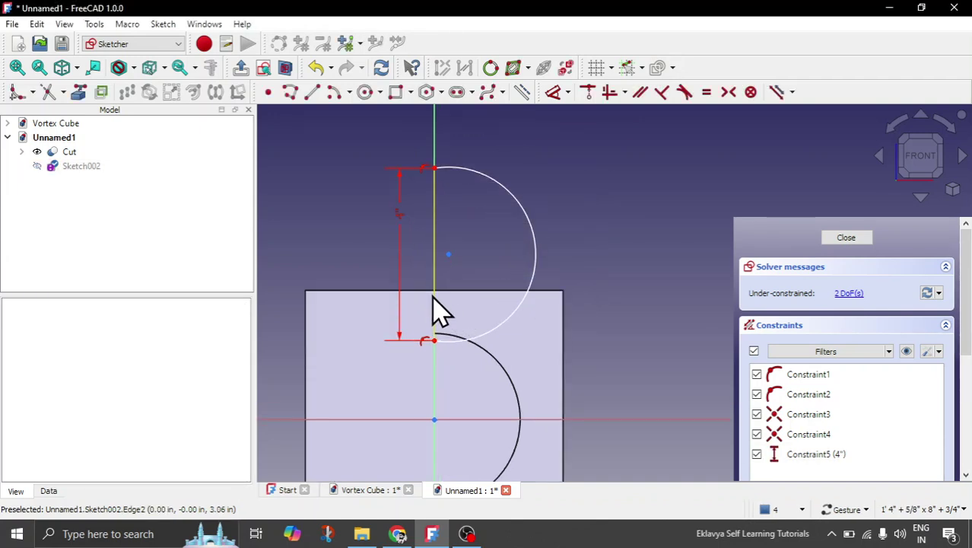
{"action": "mouse_move", "coordinate": [432, 298]}
{"action": "left_mouse_down"}
{"action": "mouse_move", "coordinate": [433, 312]}
{"action": "mouse_move", "coordinate": [433, 303]}
{"action": "left_mouse_up"}
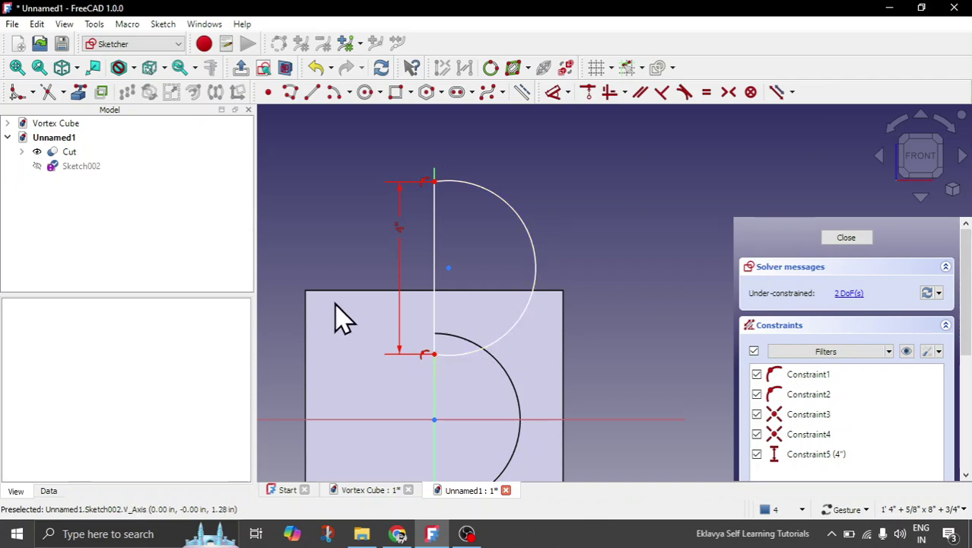
{"action": "scroll", "coordinate": [467, 236], "scroll_direction": "down", "scroll_amount": 1}
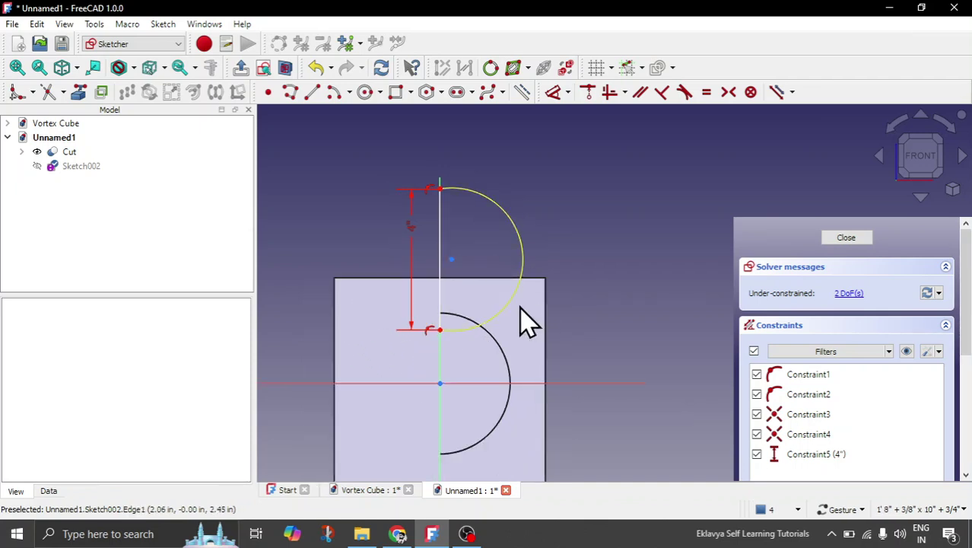
{"action": "scroll", "coordinate": [456, 271], "scroll_direction": "up", "scroll_amount": 1}
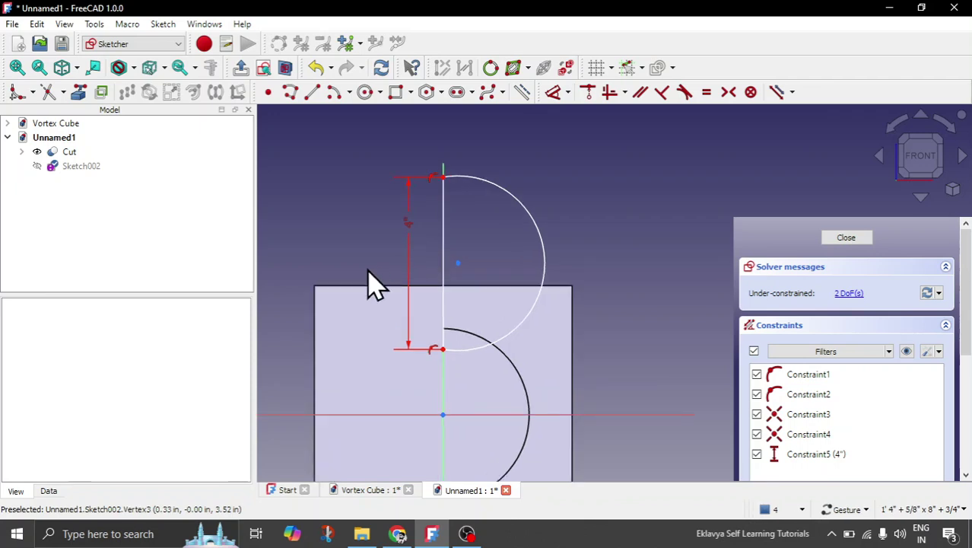
{"action": "scroll", "coordinate": [482, 278], "scroll_direction": "up", "scroll_amount": 3}
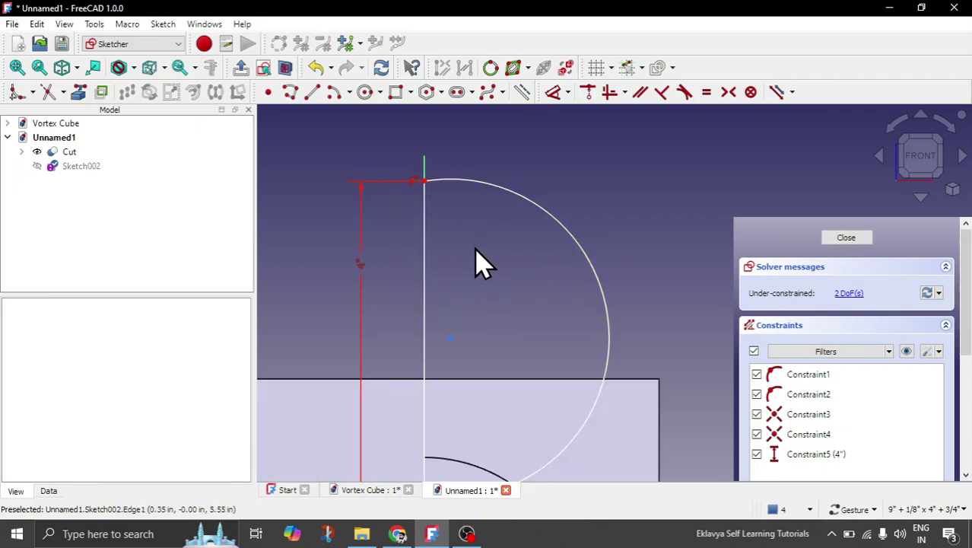
{"action": "scroll", "coordinate": [478, 265], "scroll_direction": "down", "scroll_amount": 4}
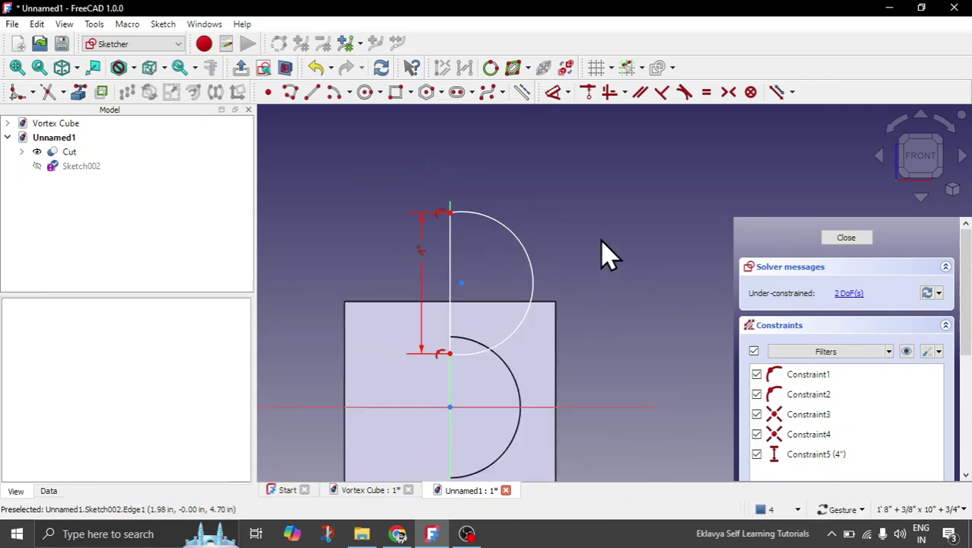
{"action": "scroll", "coordinate": [469, 369], "scroll_direction": "up", "scroll_amount": 1}
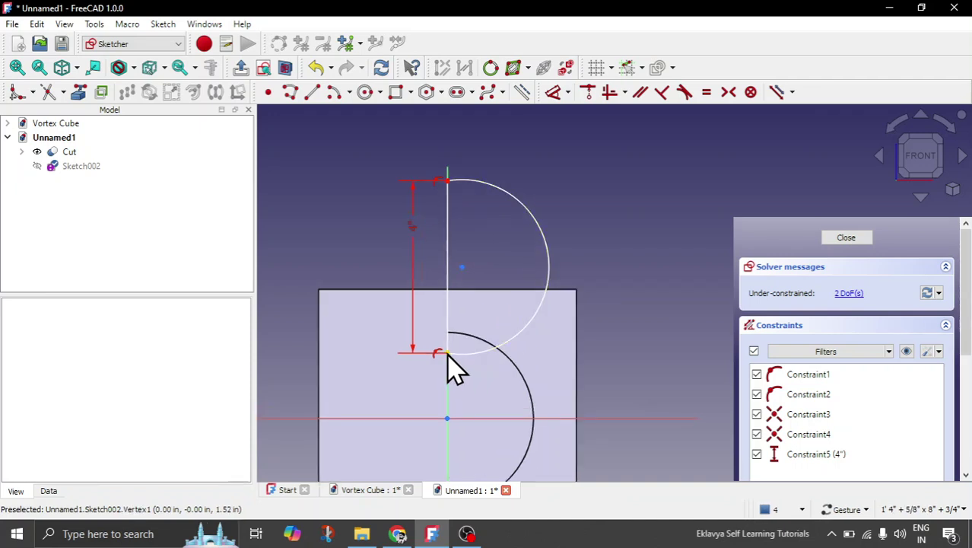
{"action": "left_click_drag", "start_coordinate": [447, 357], "coordinate": [444, 353]}
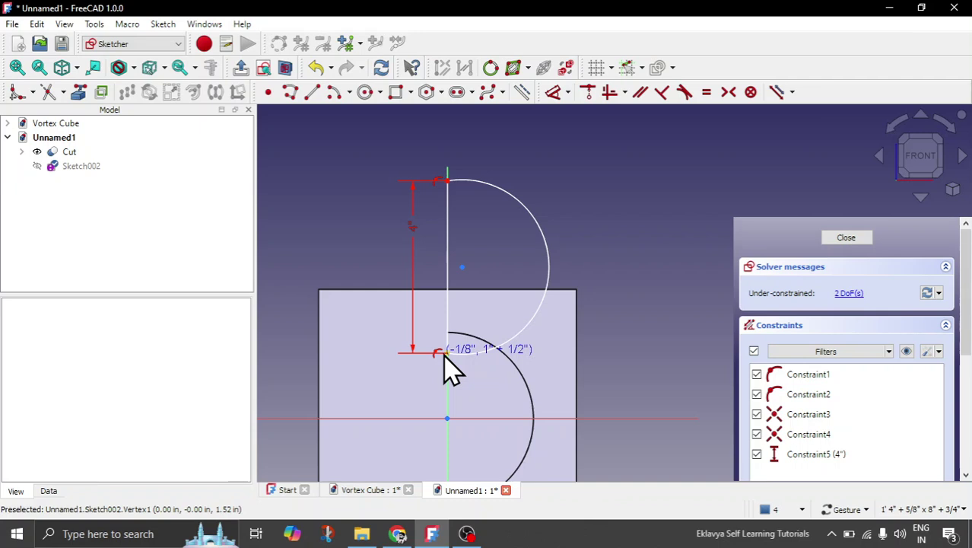
{"action": "scroll", "coordinate": [451, 373], "scroll_direction": "up", "scroll_amount": 1}
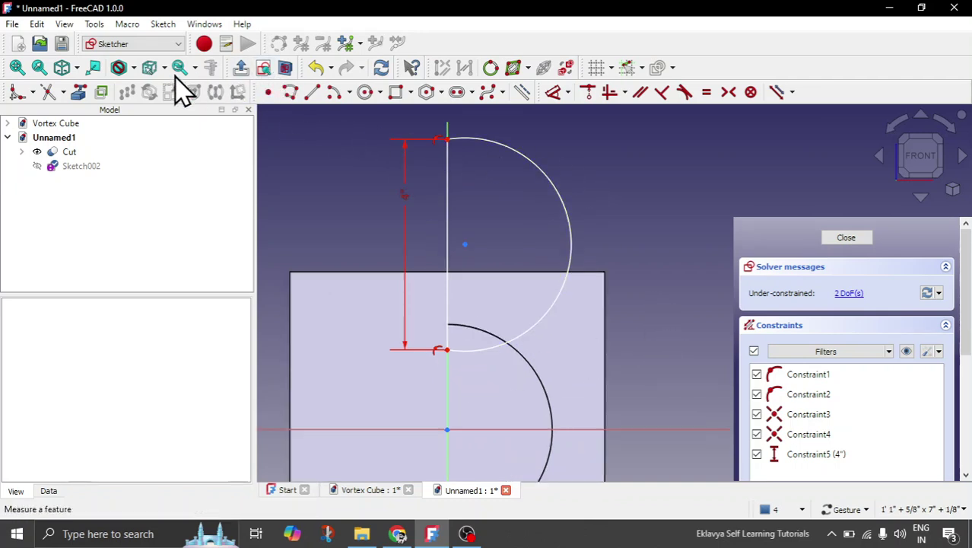
Project the sphere's arc as external geometry and set a 0.5" vertical distance between its upper endpoint and the profile's lower endpoint.
{"action": "left_click", "coordinate": [77, 95]}
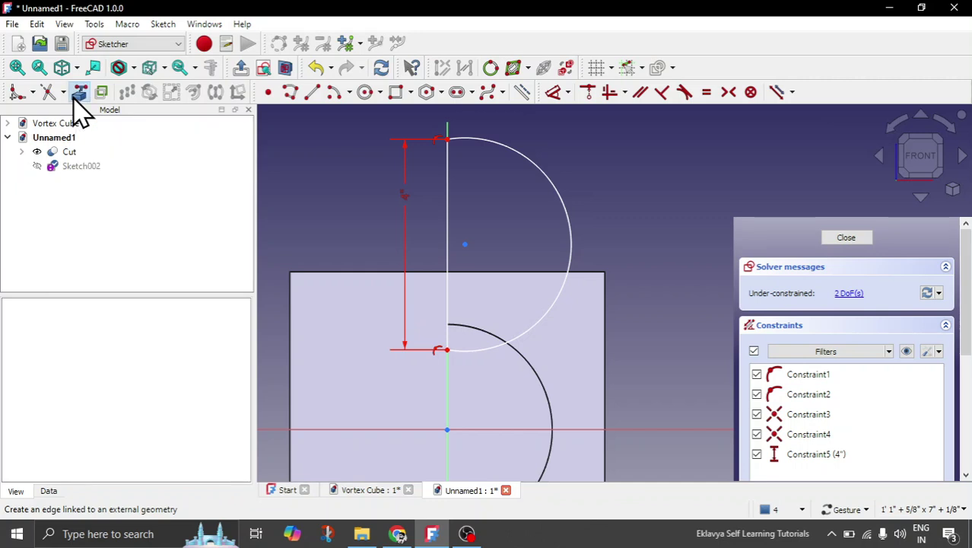
{"action": "left_click", "coordinate": [464, 326]}
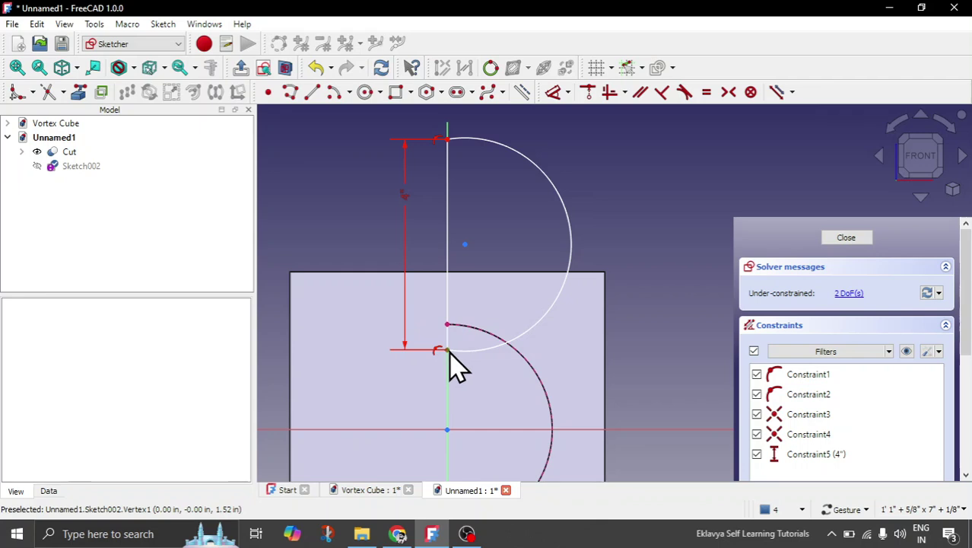
{"action": "left_click", "coordinate": [448, 351]}
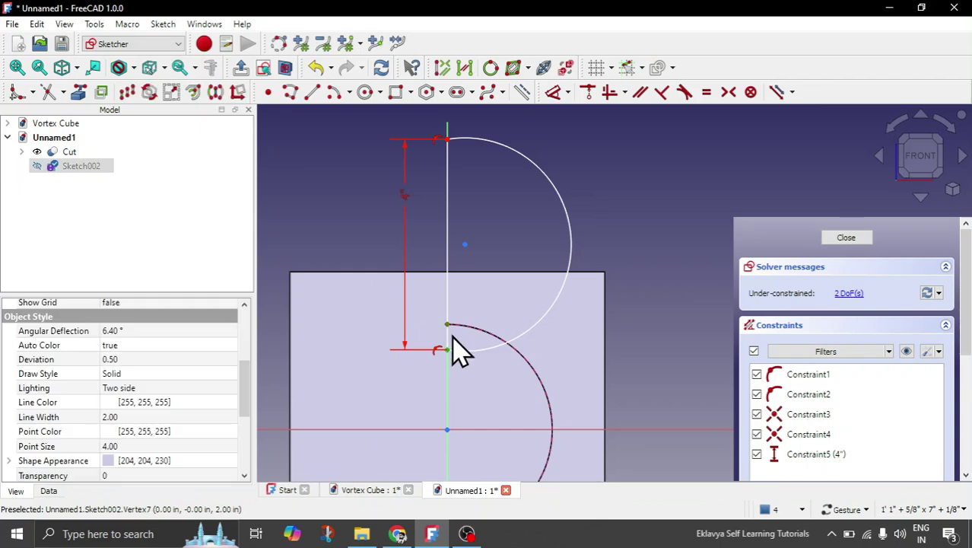
{"action": "left_click", "coordinate": [553, 92]}
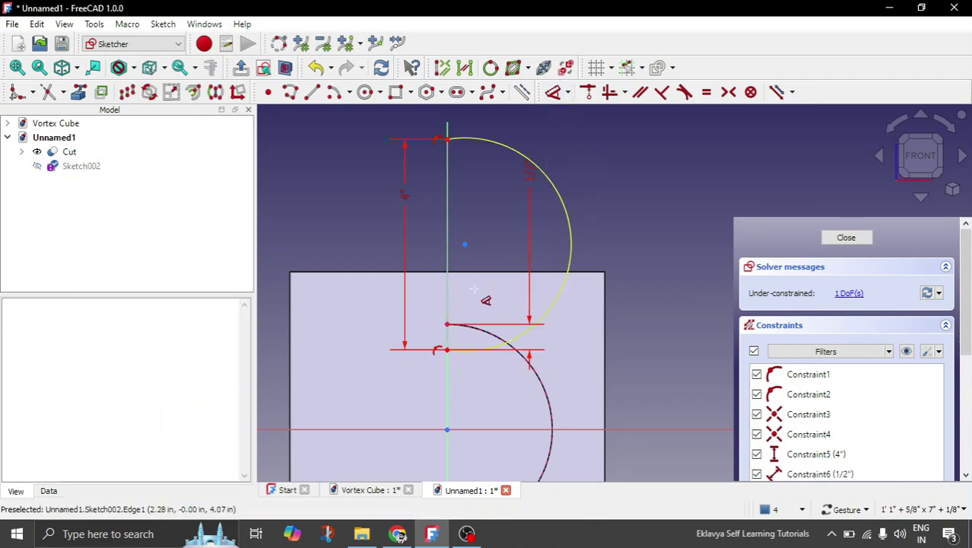
{"action": "left_click_drag", "start_coordinate": [473, 287], "coordinate": [396, 334]}
{"action": "left_click", "coordinate": [392, 357]}
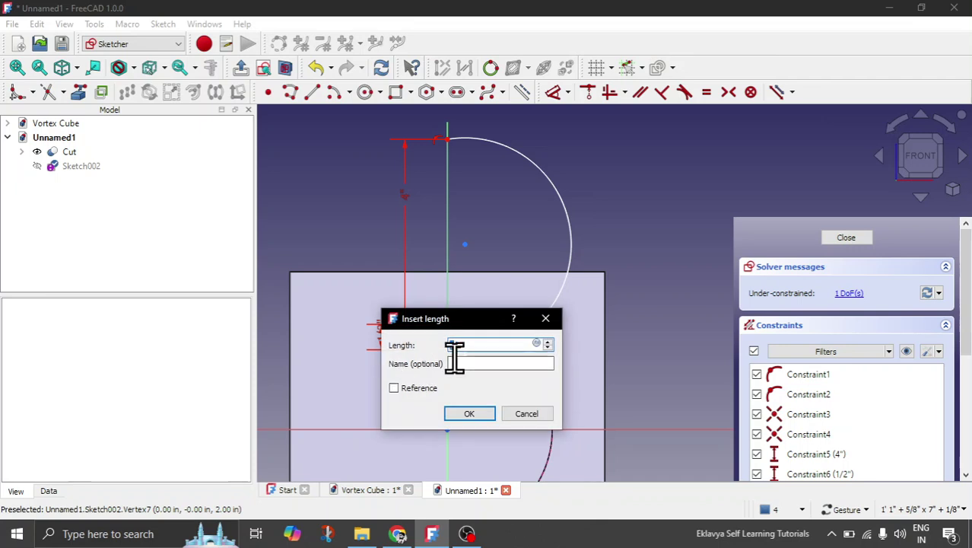
{"action": "type", "text": "0.5\""}
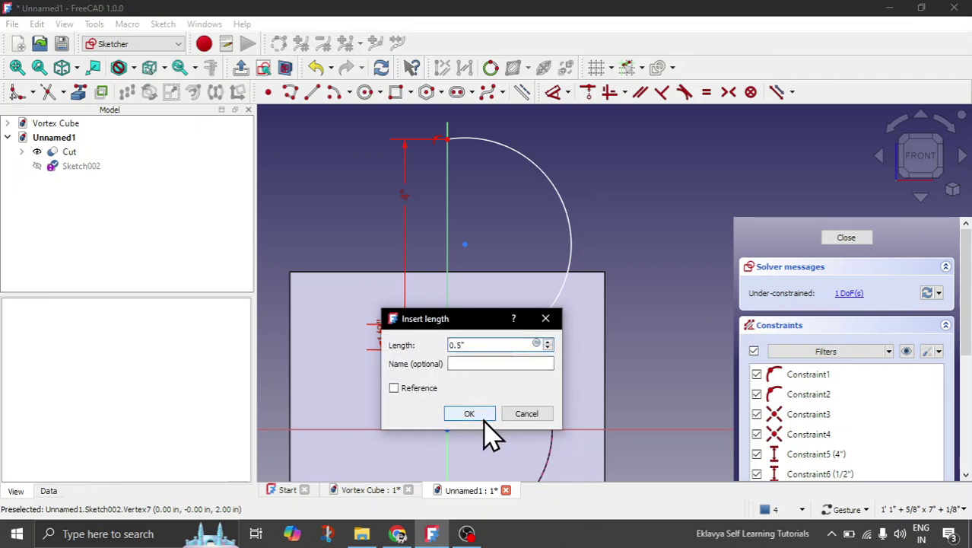
{"action": "left_click", "coordinate": [481, 416]}
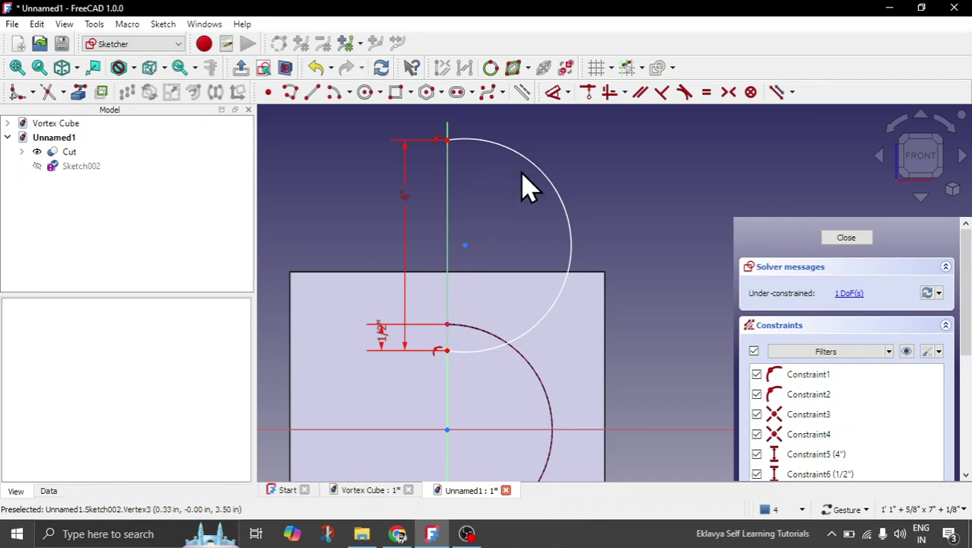
Bring the profile arc's centre closer to the vertical line and constrain the centre onto that line.
{"action": "left_click_drag", "start_coordinate": [542, 200], "coordinate": [563, 197]}
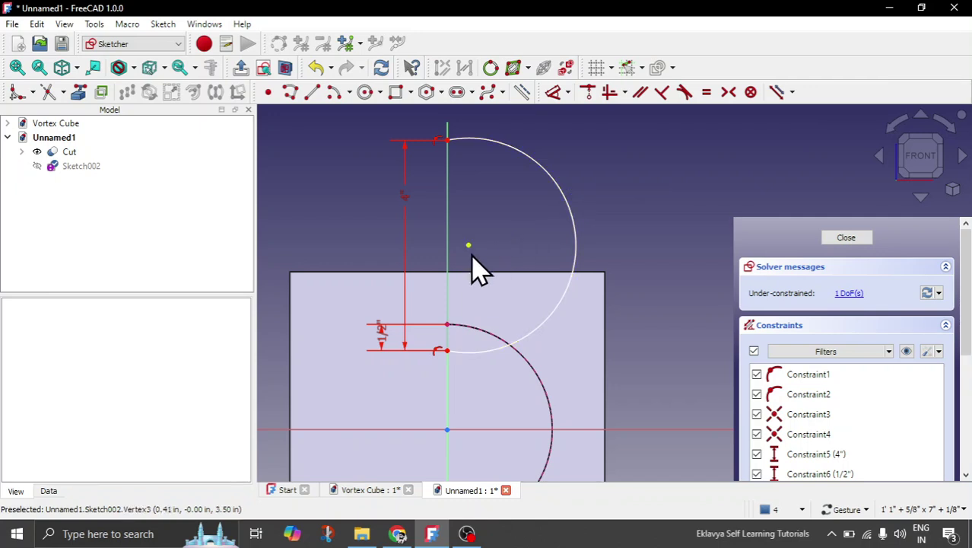
{"action": "mouse_move", "coordinate": [469, 248]}
{"action": "left_mouse_down"}
{"action": "mouse_move", "coordinate": [441, 247]}
{"action": "mouse_move", "coordinate": [456, 248]}
{"action": "left_mouse_up"}
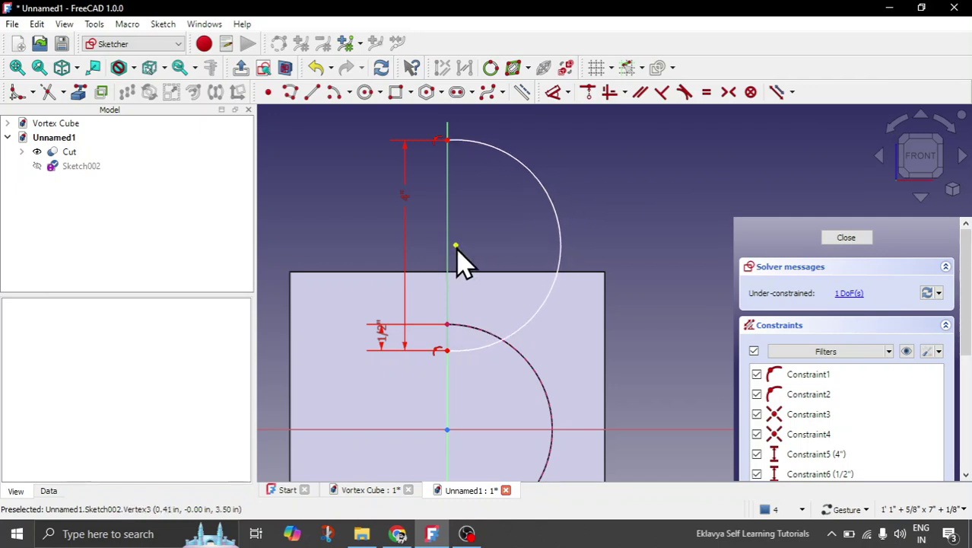
{"action": "scroll", "coordinate": [457, 246], "scroll_direction": "up", "scroll_amount": 1}
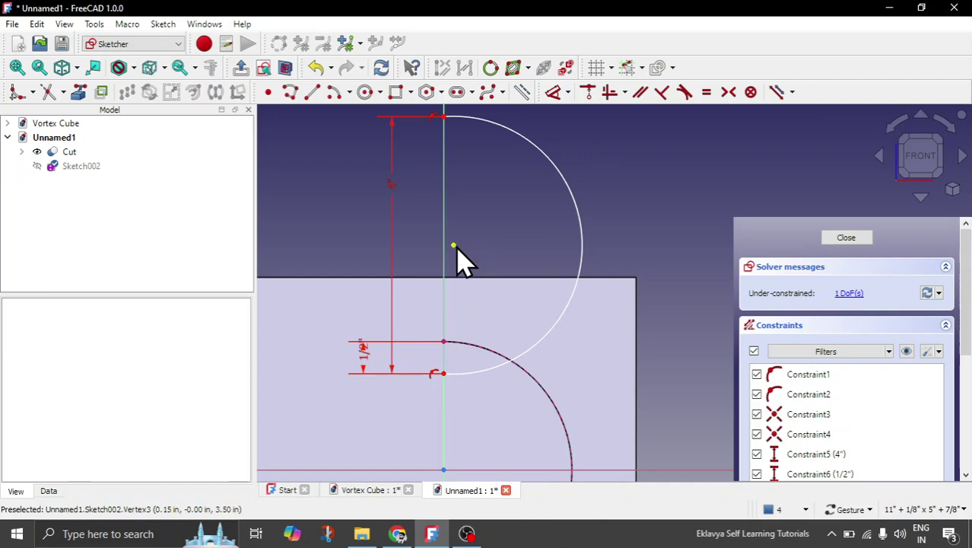
{"action": "left_click", "coordinate": [454, 246]}
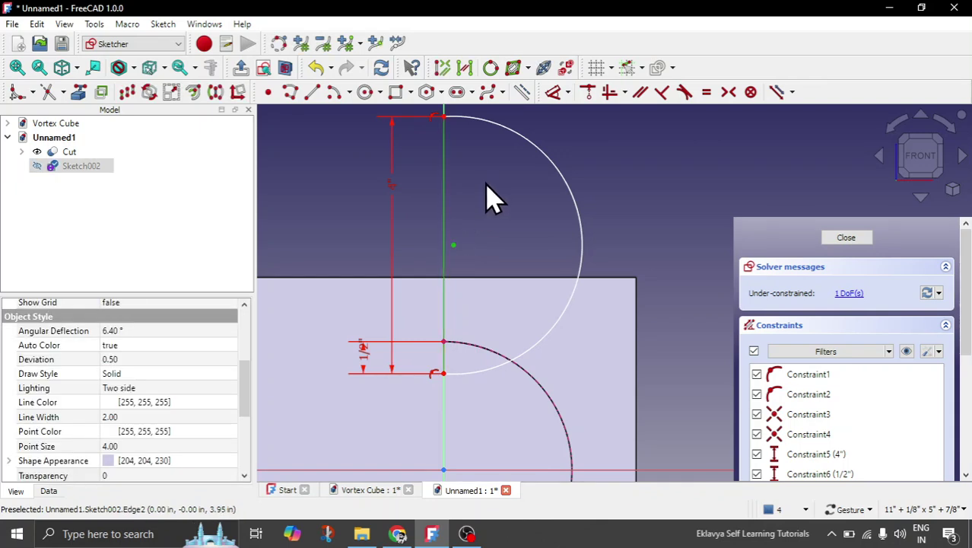
{"action": "left_click", "coordinate": [586, 97]}
{"action": "scroll", "coordinate": [525, 251], "scroll_direction": "down", "scroll_amount": 3}
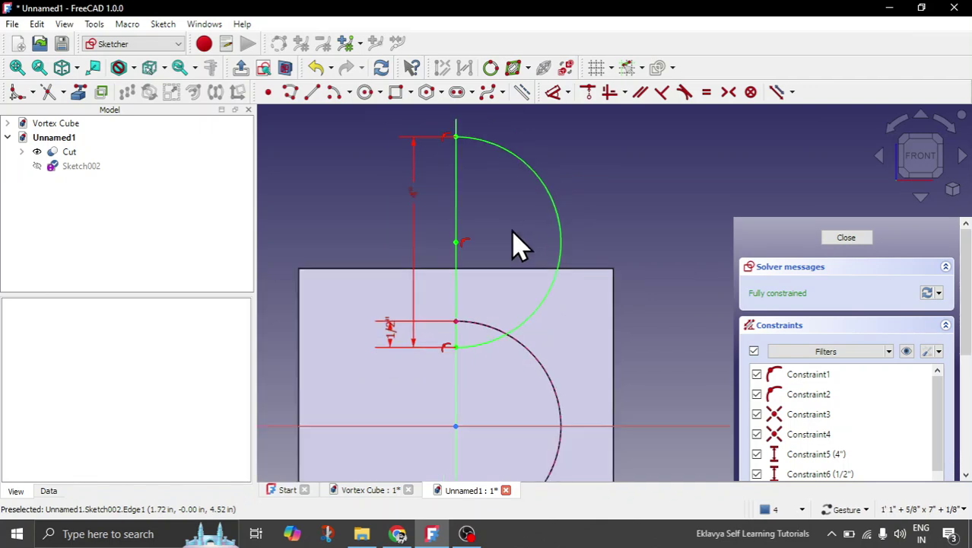
{"action": "scroll", "coordinate": [515, 291], "scroll_direction": "up", "scroll_amount": 1}
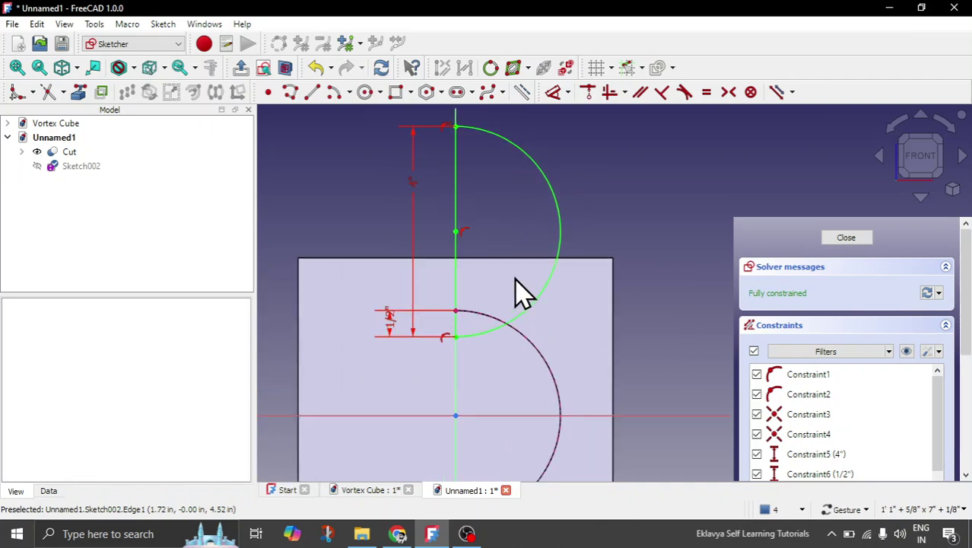
Set the length of the profile's vertical line to 6" and leave the sketch.
{"action": "double_click", "coordinate": [417, 201]}
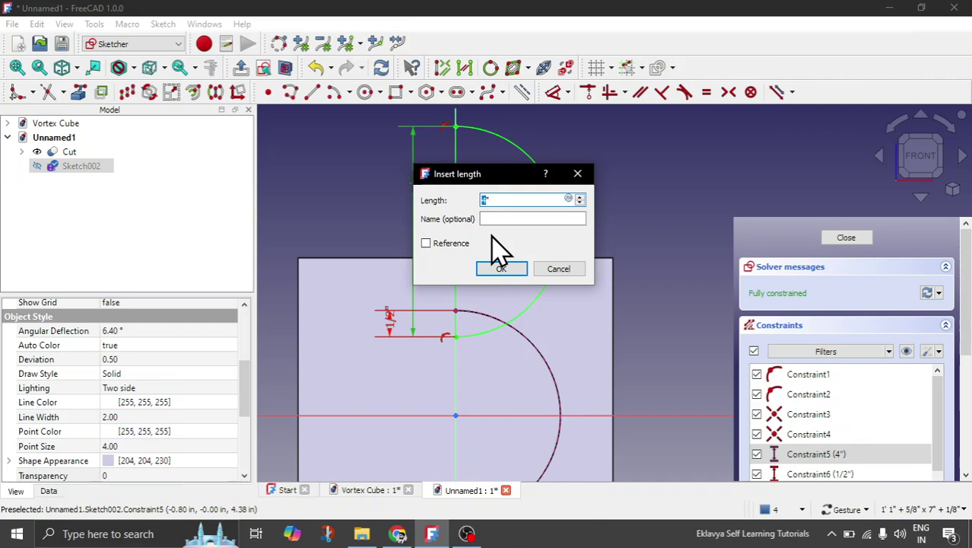
{"action": "type", "text": "6"}
{"action": "left_click", "coordinate": [499, 269]}
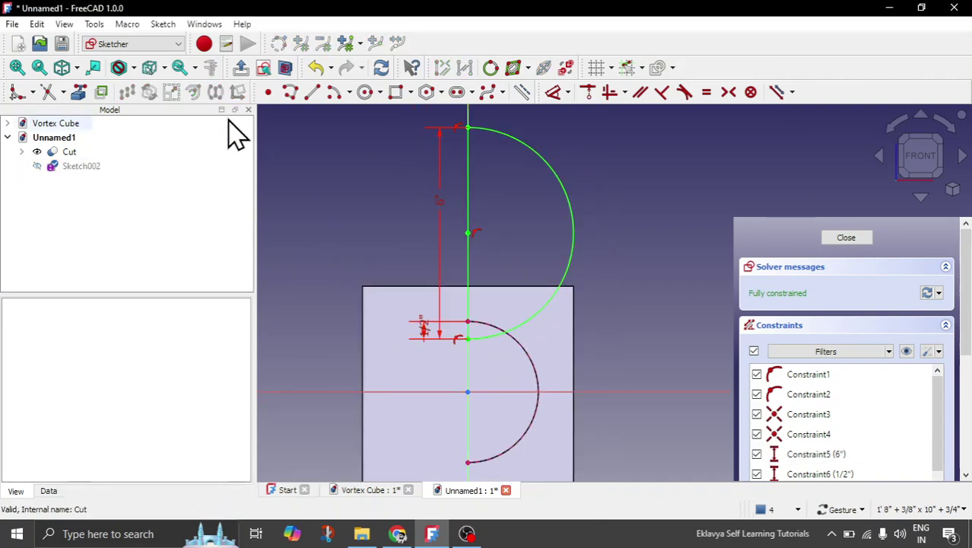
{"action": "left_click", "coordinate": [241, 69]}
Revolve the half-circle sketch 360° about the Z axis through the origin as a solid.
{"action": "scroll", "coordinate": [429, 417], "scroll_direction": "down", "scroll_amount": 3}
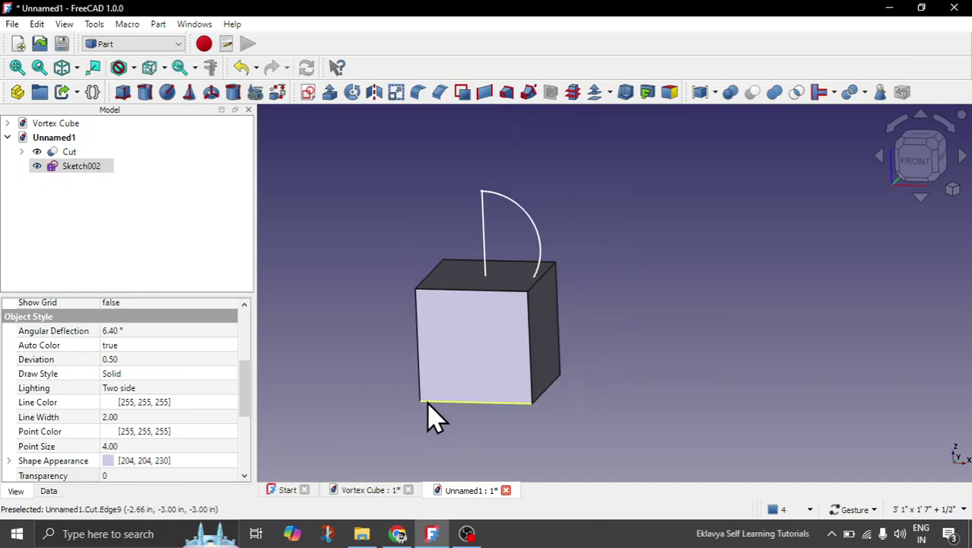
{"action": "left_click", "coordinate": [159, 229]}
{"action": "left_click", "coordinate": [83, 167]}
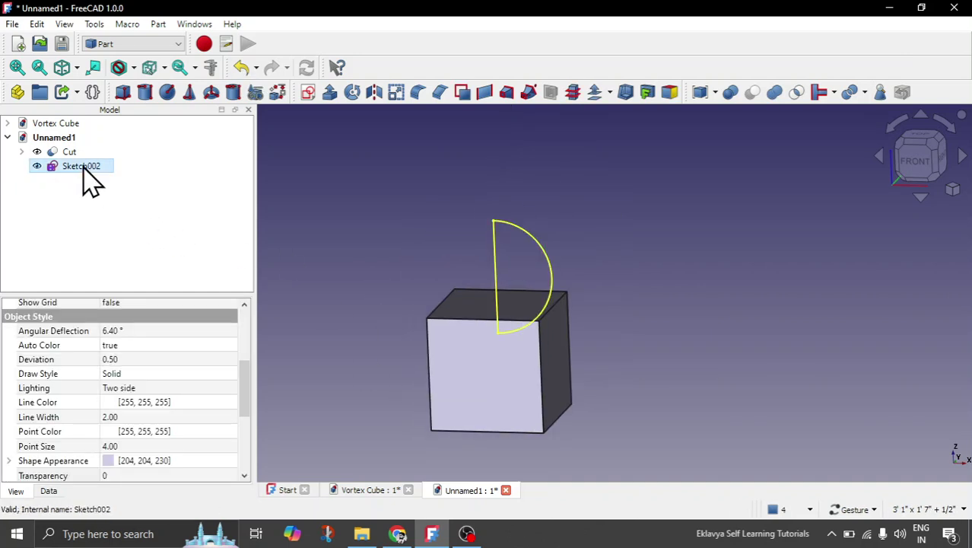
{"action": "left_click", "coordinate": [355, 99]}
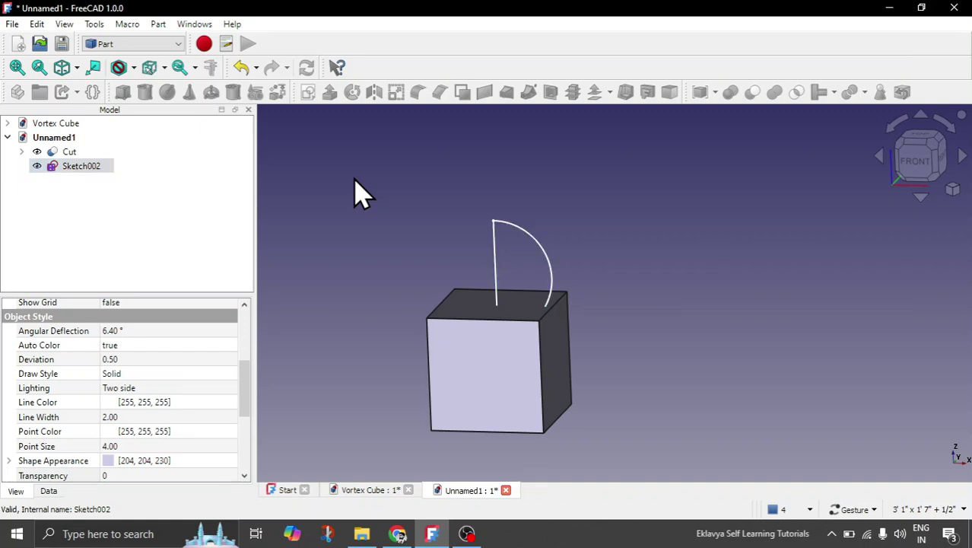
{"action": "left_click_drag", "start_coordinate": [967, 325], "coordinate": [969, 411]}
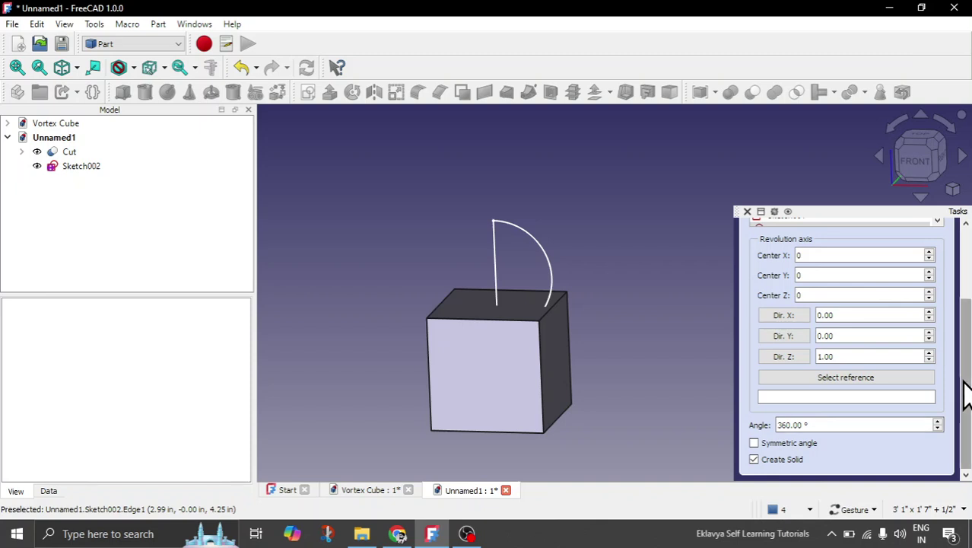
{"action": "scroll", "coordinate": [966, 394], "scroll_direction": "up", "scroll_amount": 5}
{"action": "scroll", "coordinate": [846, 426], "scroll_direction": "down", "scroll_amount": 5}
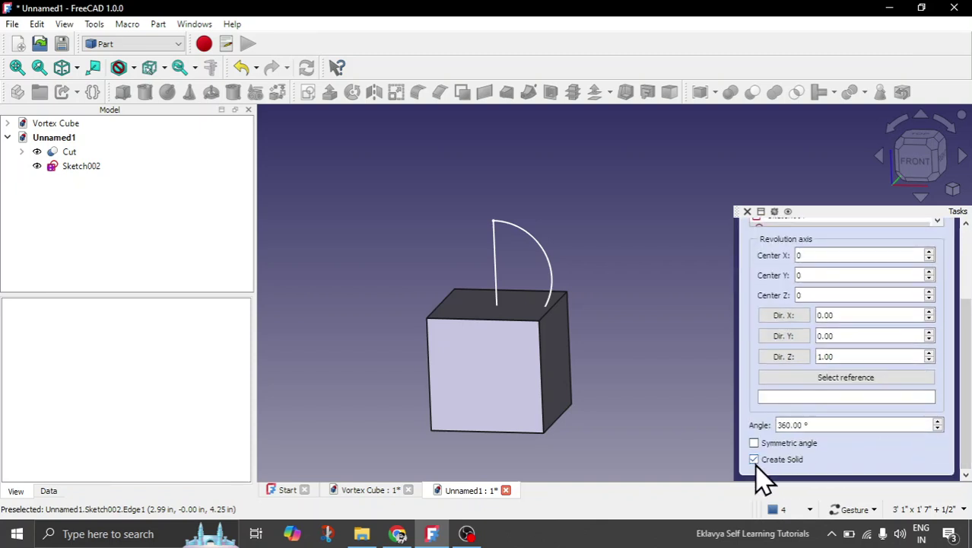
{"action": "left_click_drag", "start_coordinate": [966, 315], "coordinate": [966, 251]}
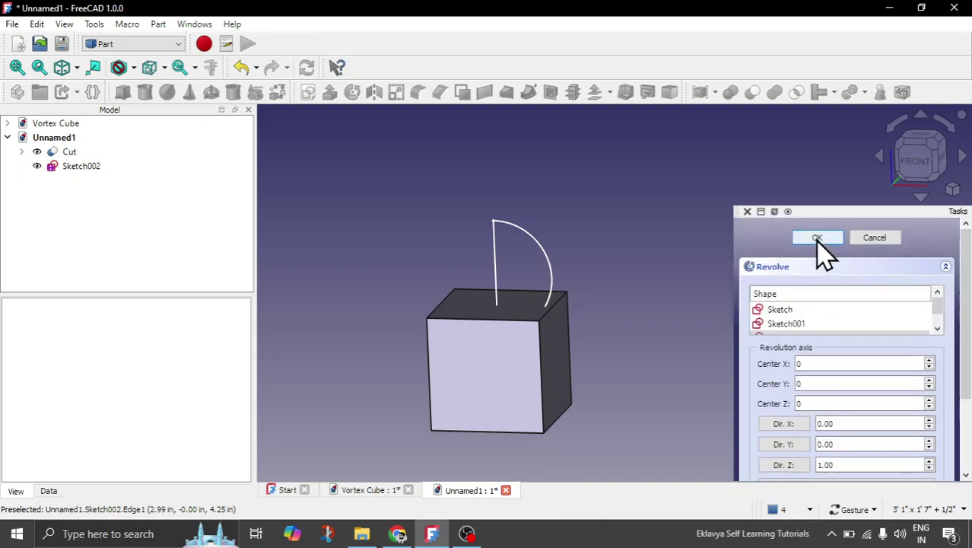
{"action": "left_click", "coordinate": [817, 239]}
Cut the 6" revolved sphere from the cube's top with a Boolean cut and inspect the resulting cavity.
{"action": "left_click_drag", "start_coordinate": [601, 223], "coordinate": [636, 198]}
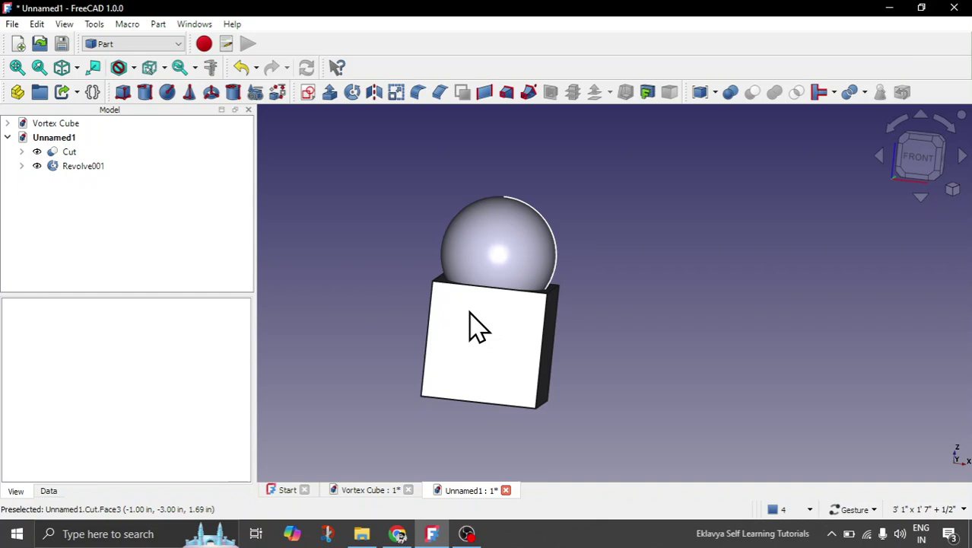
{"action": "left_click", "coordinate": [67, 152]}
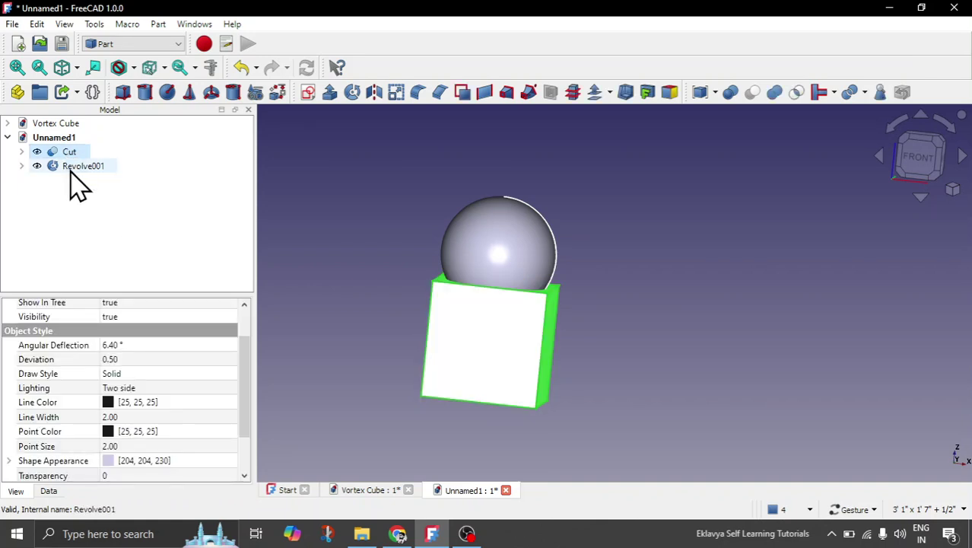
{"action": "left_click", "coordinate": [71, 168], "text": "ctrl"}
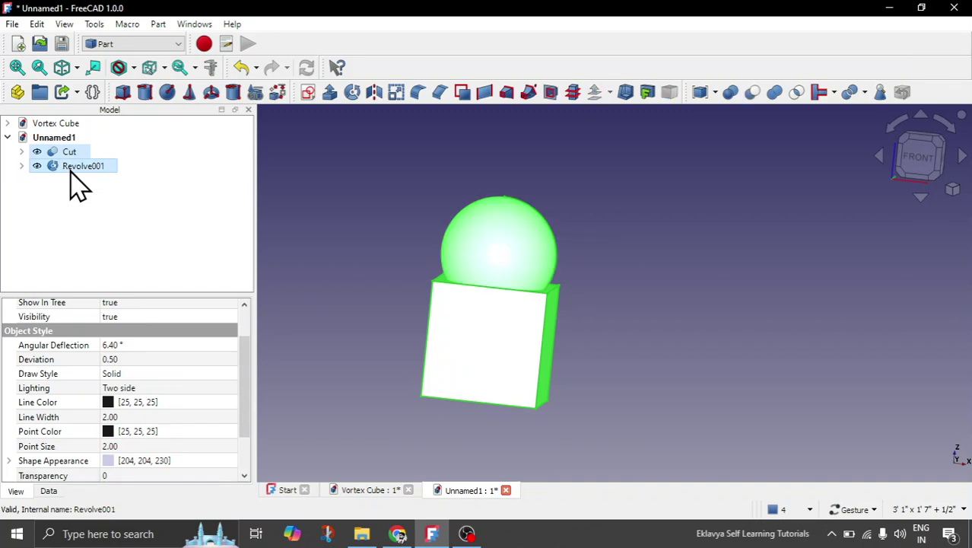
{"action": "left_click", "coordinate": [753, 92]}
{"action": "left_click_drag", "start_coordinate": [613, 212], "coordinate": [531, 337]}
{"action": "scroll", "coordinate": [502, 339], "scroll_direction": "up", "scroll_amount": 3}
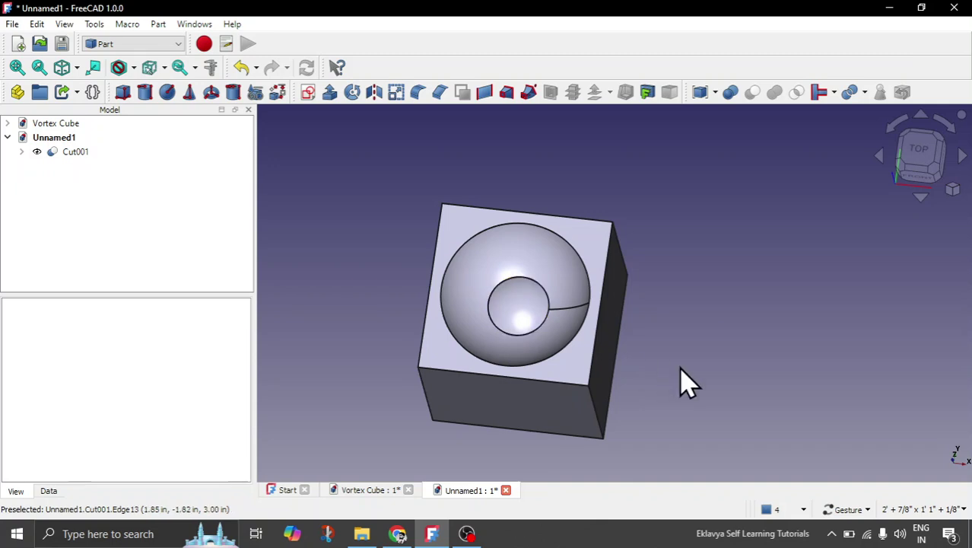
{"action": "mouse_move", "coordinate": [566, 188]}
{"action": "left_mouse_down"}
{"action": "mouse_move", "coordinate": [575, 167]}
{"action": "mouse_move", "coordinate": [574, 180]}
{"action": "left_mouse_up"}
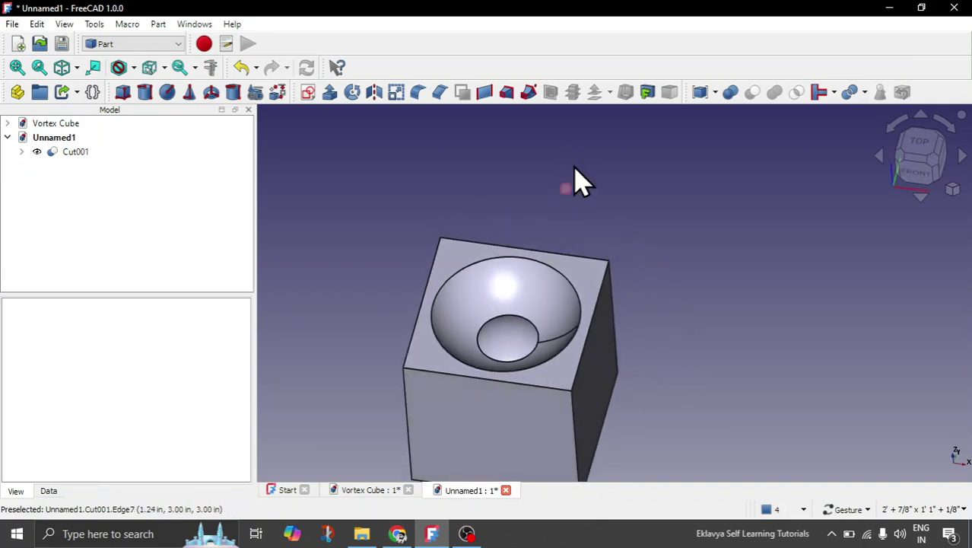
{"action": "left_click_drag", "start_coordinate": [621, 156], "coordinate": [542, 315]}
{"action": "scroll", "coordinate": [525, 358], "scroll_direction": "up", "scroll_amount": 3}
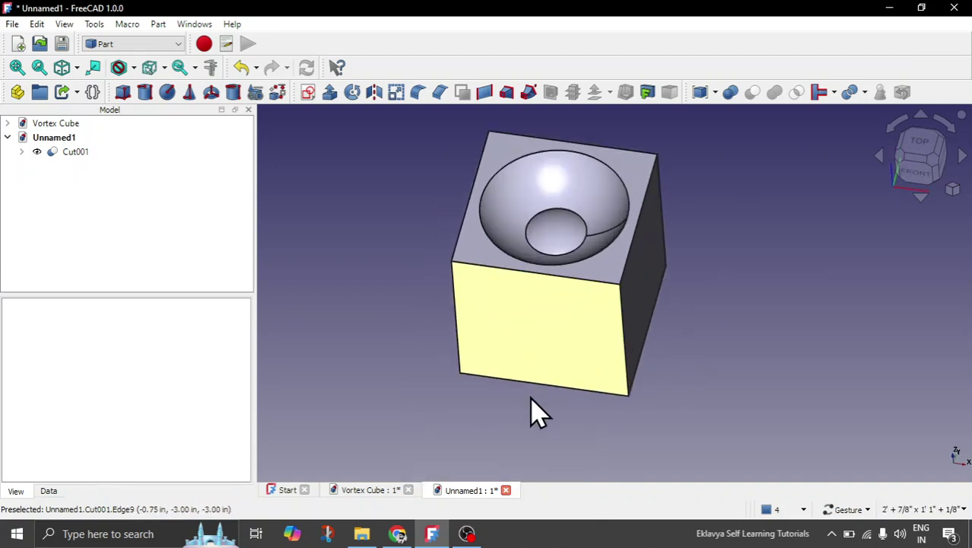
{"action": "left_click_drag", "start_coordinate": [553, 425], "coordinate": [573, 358]}
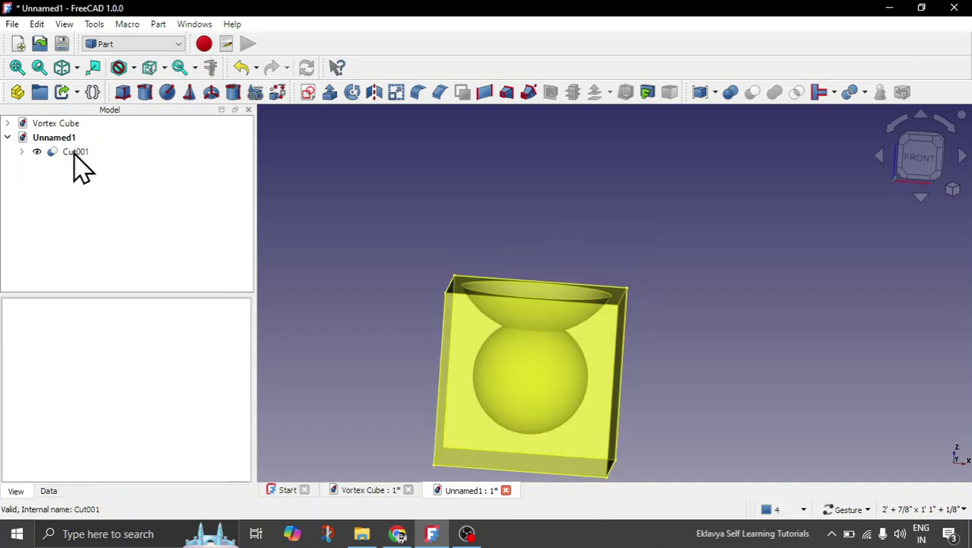
{"action": "left_click_drag", "start_coordinate": [616, 245], "coordinate": [597, 270]}
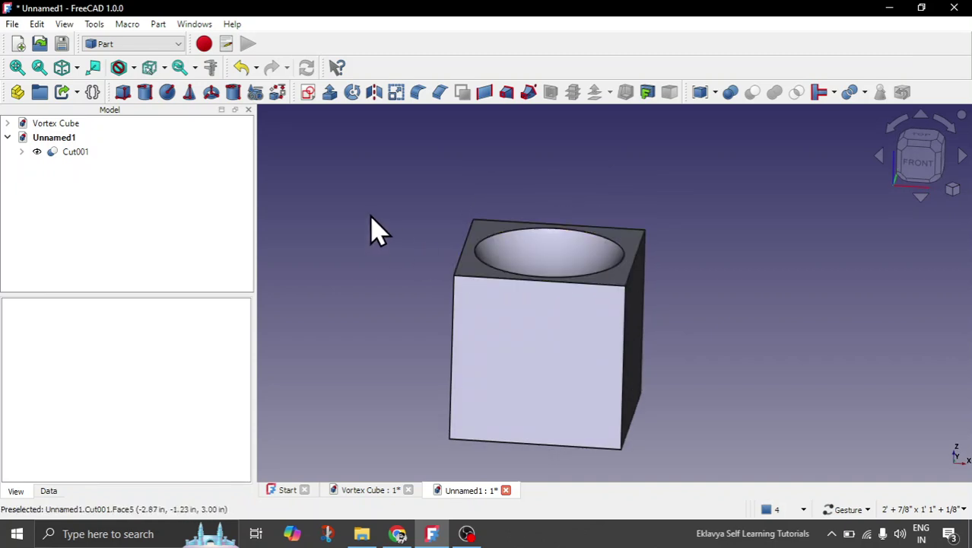
Show the 6" sphere used for the top cut to check its position, and hide it again.
{"action": "left_click", "coordinate": [22, 151]}
{"action": "left_click", "coordinate": [88, 180]}
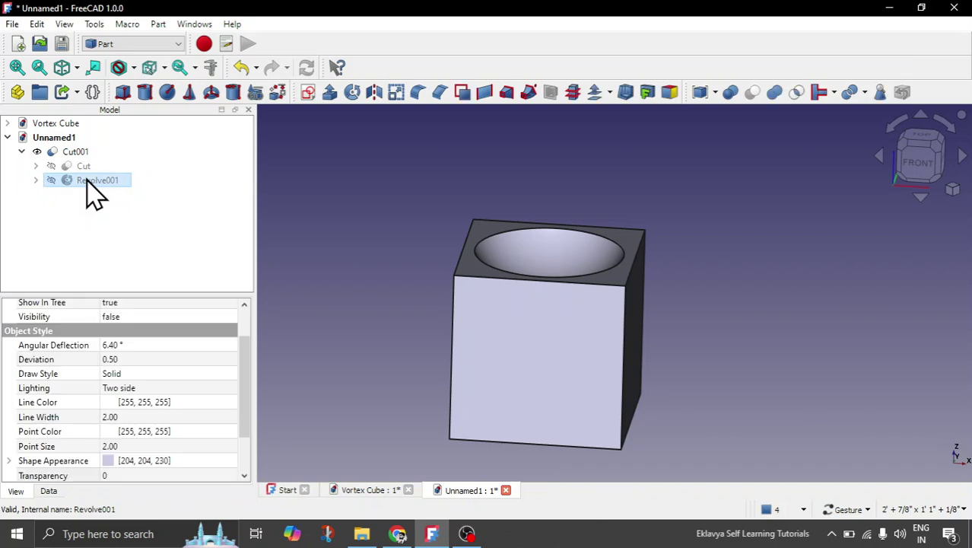
{"action": "key", "text": "space"}
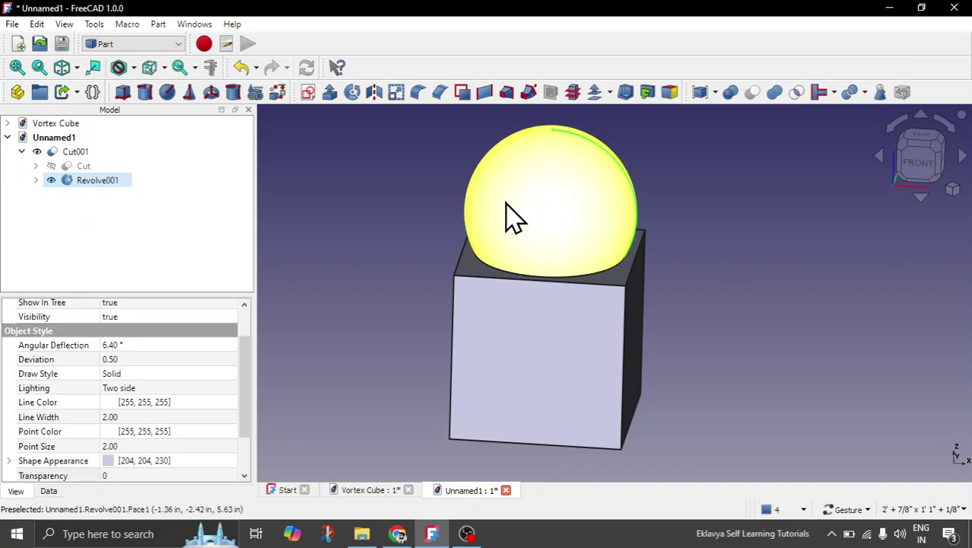
{"action": "scroll", "coordinate": [505, 217], "scroll_direction": "down", "scroll_amount": 2}
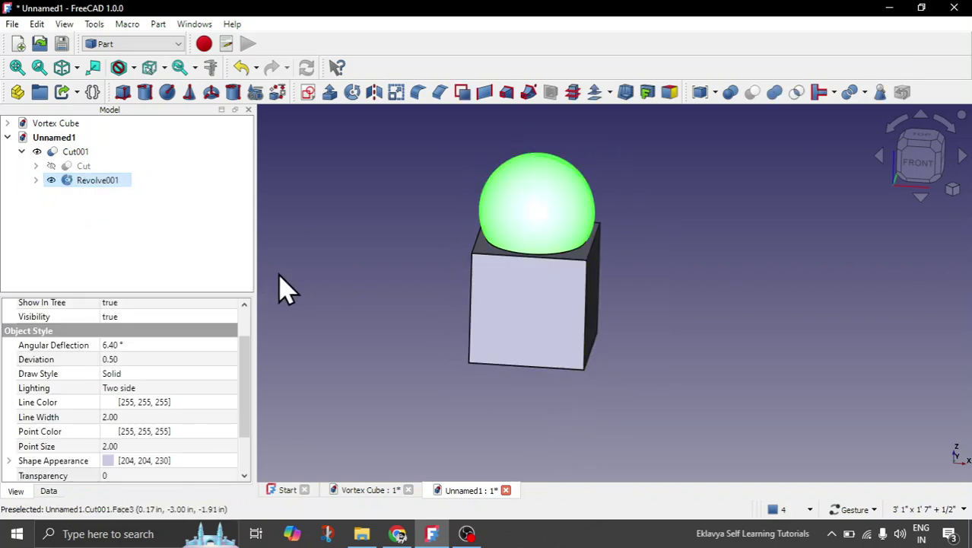
{"action": "key", "text": "space"}
{"action": "left_click", "coordinate": [107, 230]}
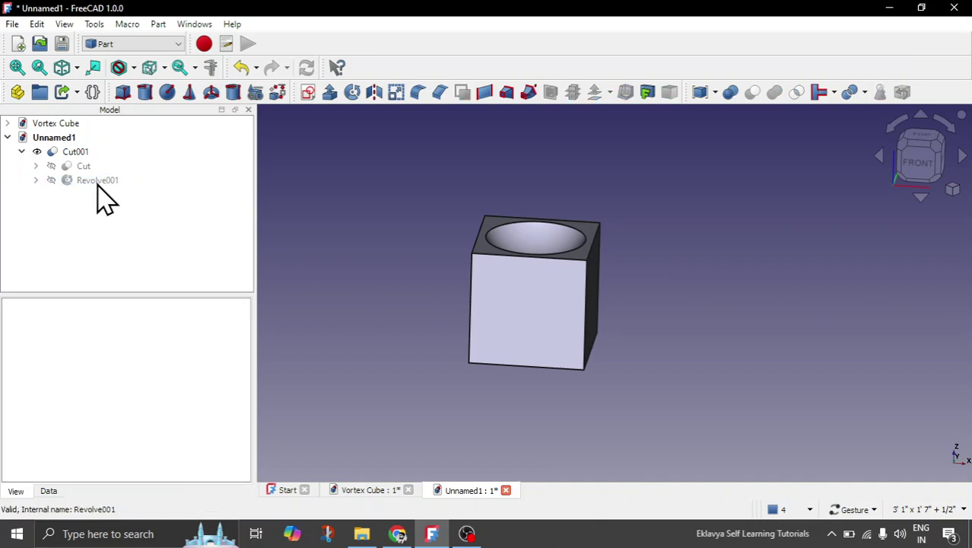
Create a simple copy of the hidden 6" sphere used for the top cut.
{"action": "left_click", "coordinate": [98, 180]}
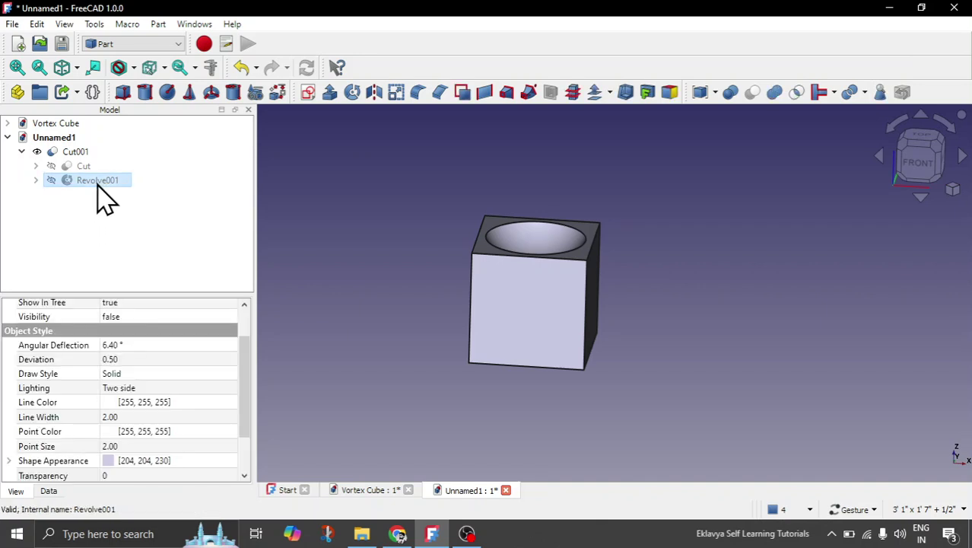
{"action": "left_click", "coordinate": [159, 24]}
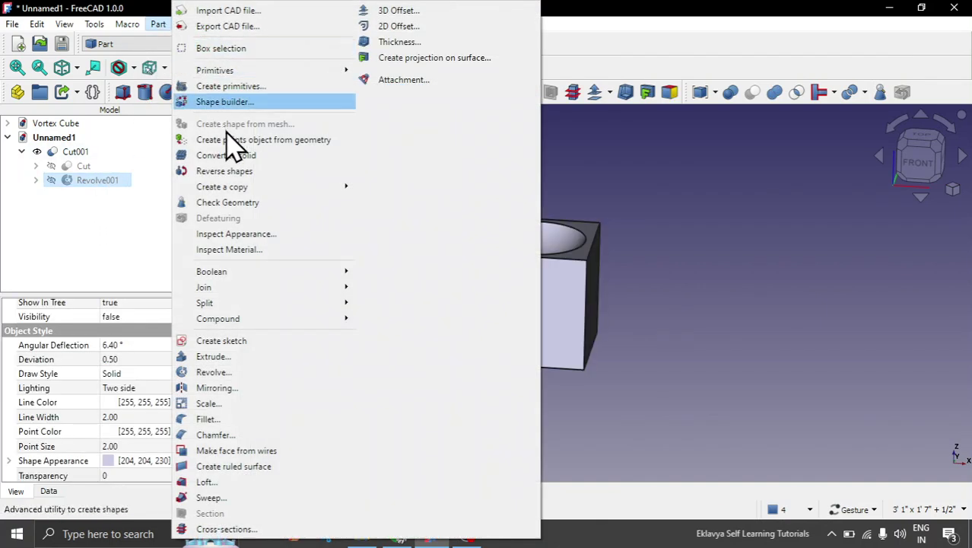
{"action": "mouse_move", "coordinate": [299, 204]}
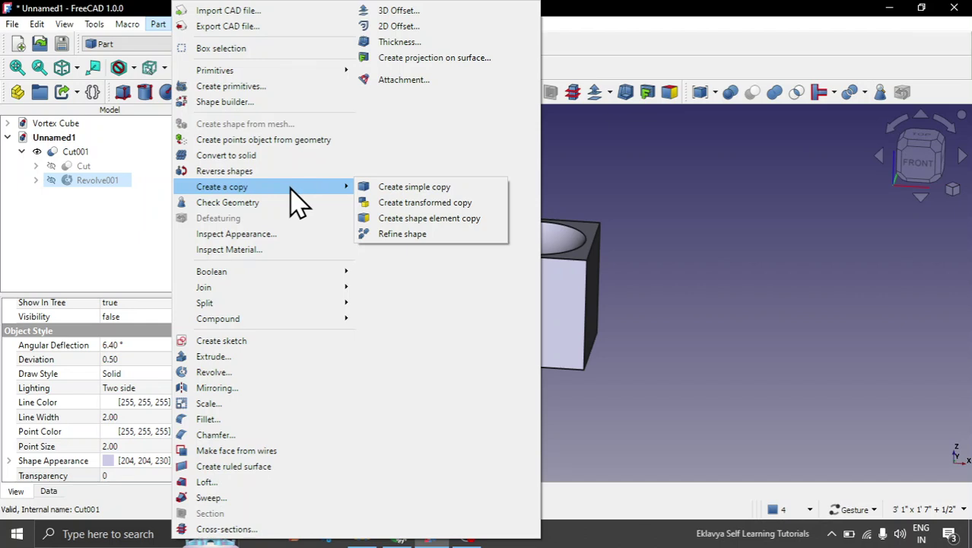
{"action": "left_click", "coordinate": [395, 196]}
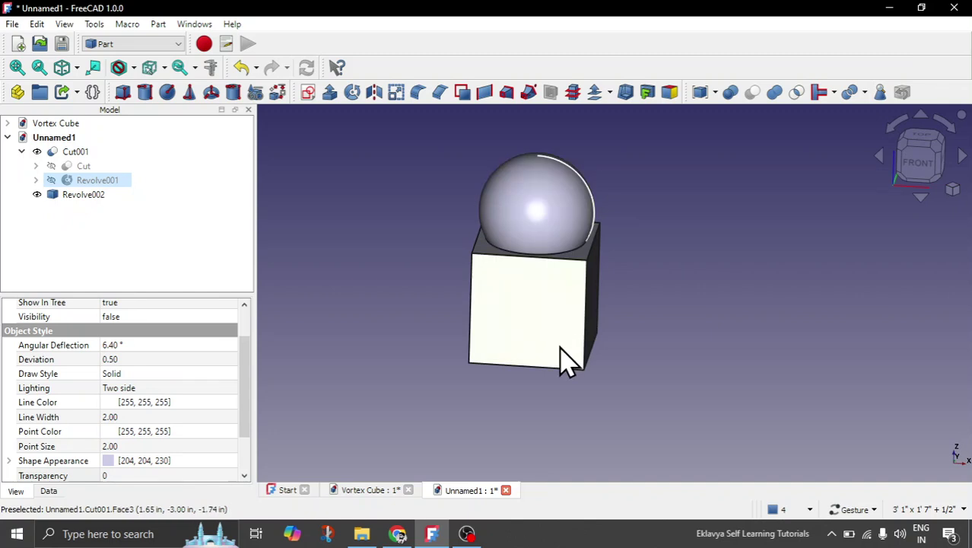
Rotate the copied sphere 180° about the Y axis in the front view, placing it at the cube's underside.
{"action": "left_click", "coordinate": [923, 174]}
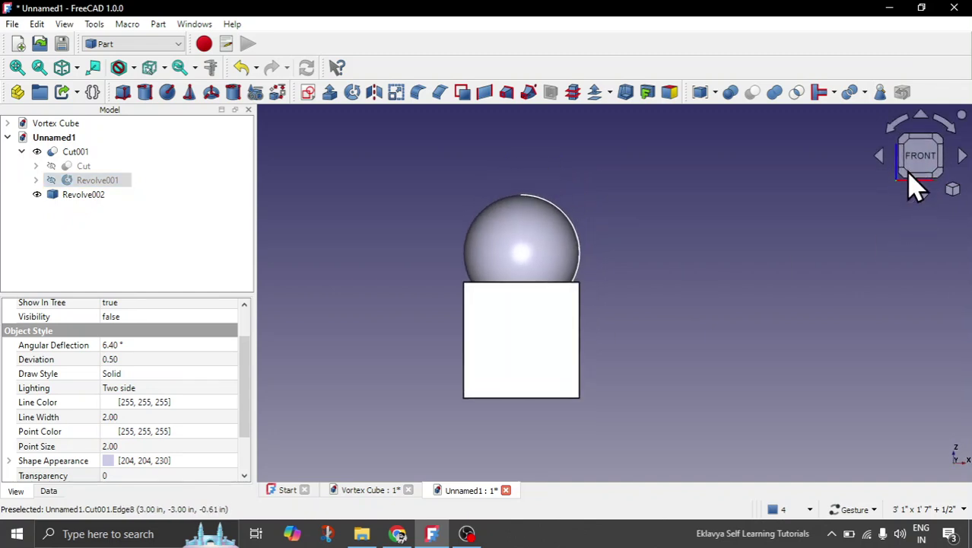
{"action": "left_click", "coordinate": [83, 194]}
{"action": "double_click", "coordinate": [83, 195]}
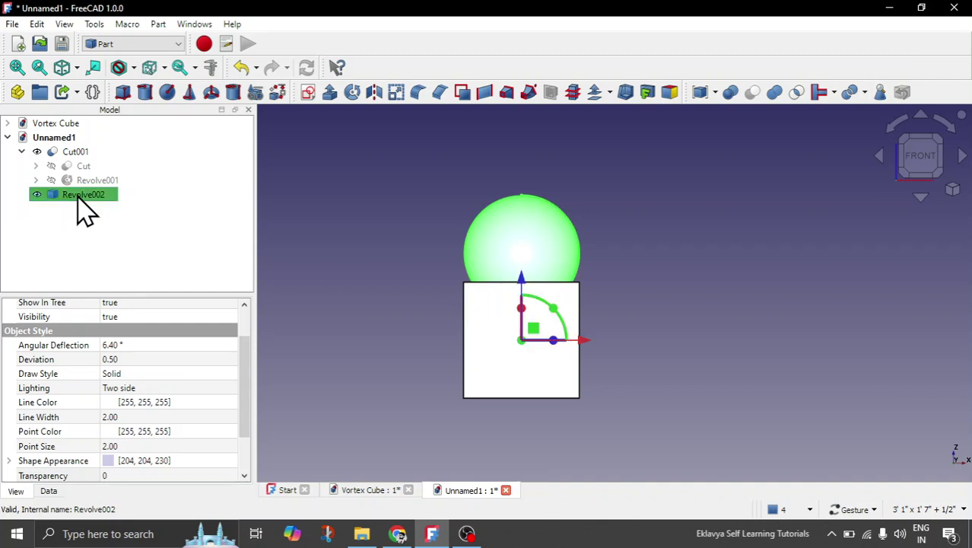
{"action": "scroll", "coordinate": [456, 241], "scroll_direction": "down", "scroll_amount": 1}
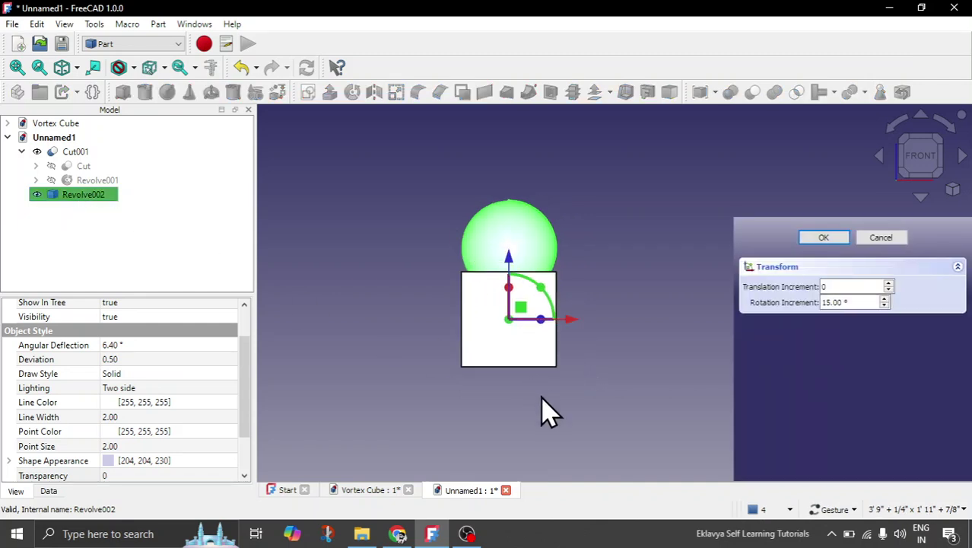
{"action": "scroll", "coordinate": [542, 396], "scroll_direction": "up", "scroll_amount": 1}
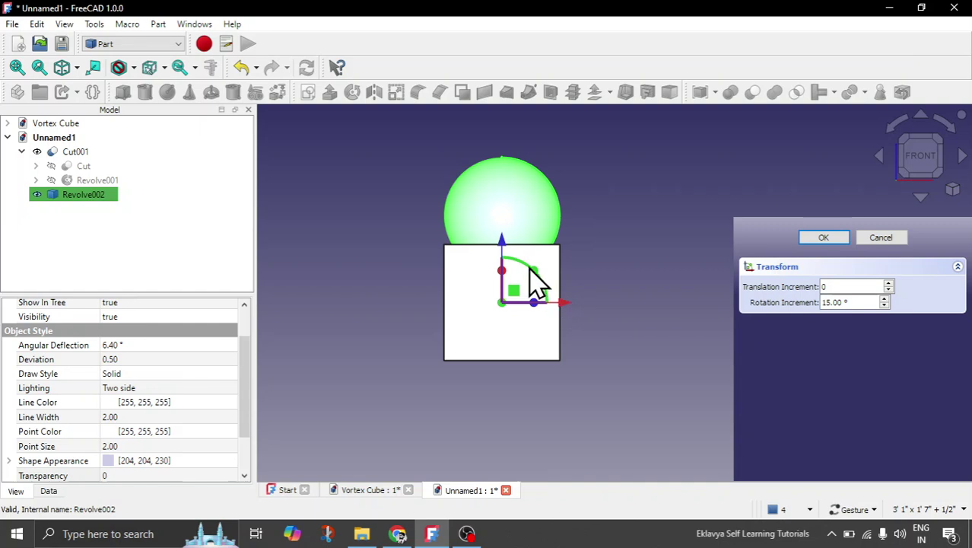
{"action": "left_click_drag", "start_coordinate": [534, 271], "coordinate": [473, 357]}
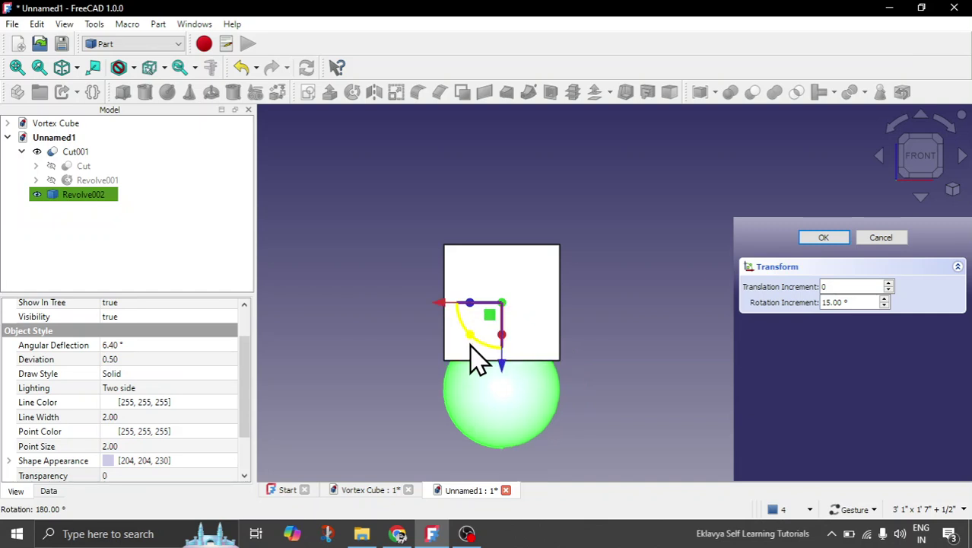
{"action": "left_click", "coordinate": [826, 239]}
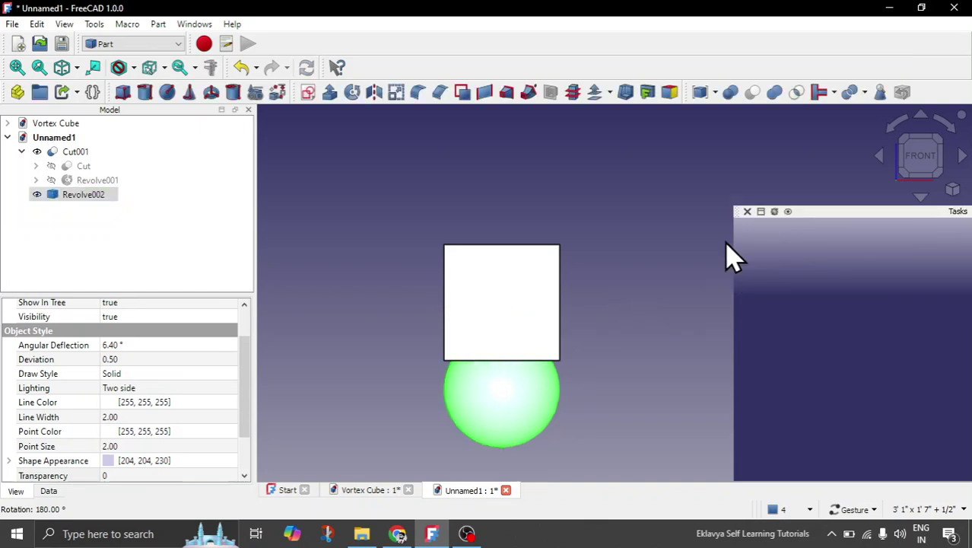
Cut the rotated sphere copy from the cube's bottom and inspect the opening running through the cube.
{"action": "left_click", "coordinate": [22, 152]}
{"action": "left_click", "coordinate": [69, 154]}
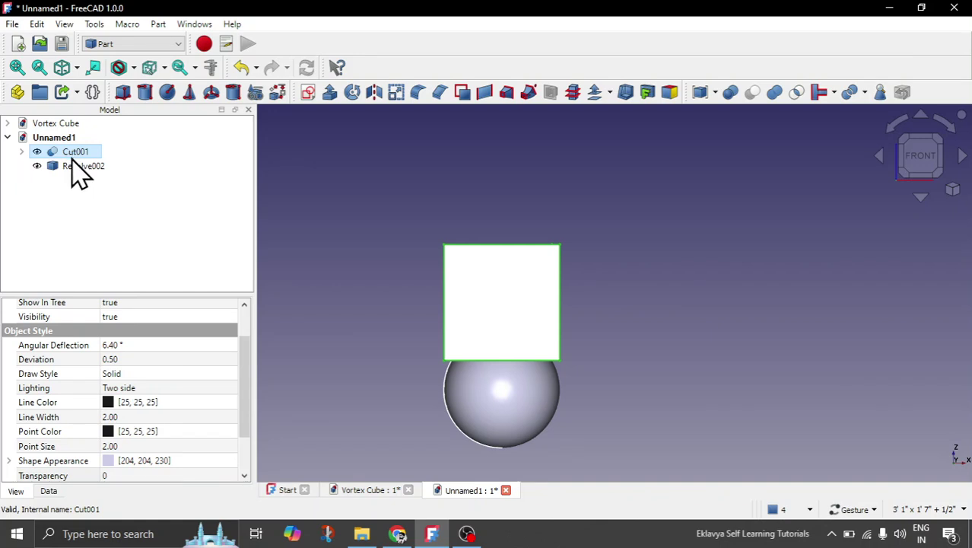
{"action": "left_click", "coordinate": [76, 167], "text": "ctrl"}
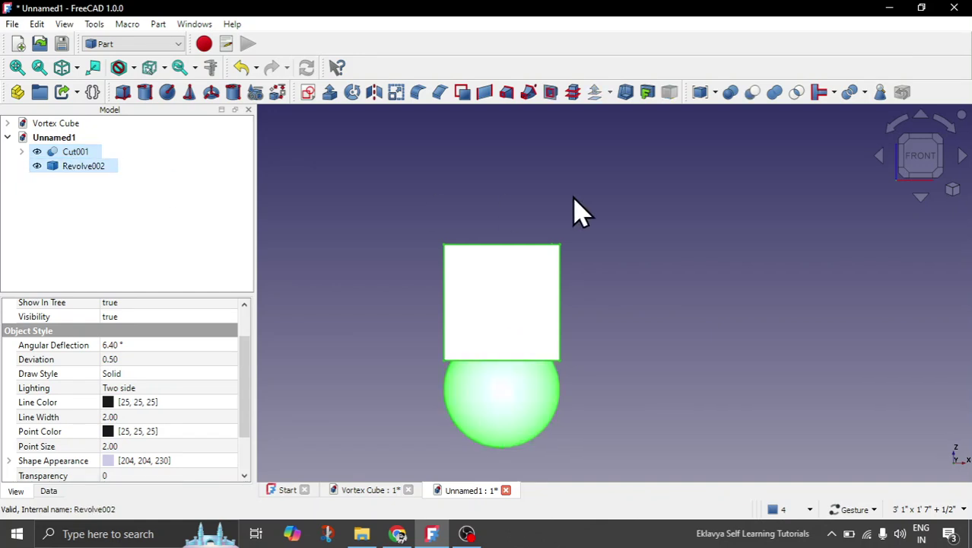
{"action": "left_click", "coordinate": [753, 92]}
{"action": "left_click_drag", "start_coordinate": [670, 276], "coordinate": [586, 399]}
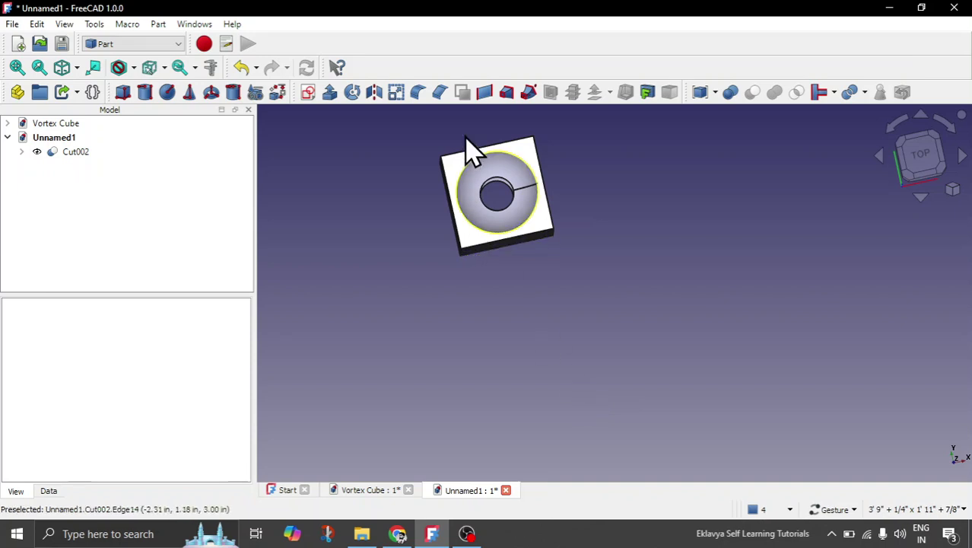
{"action": "scroll", "coordinate": [470, 159], "scroll_direction": "up", "scroll_amount": 4}
{"action": "left_click_drag", "start_coordinate": [647, 221], "coordinate": [631, 272]}
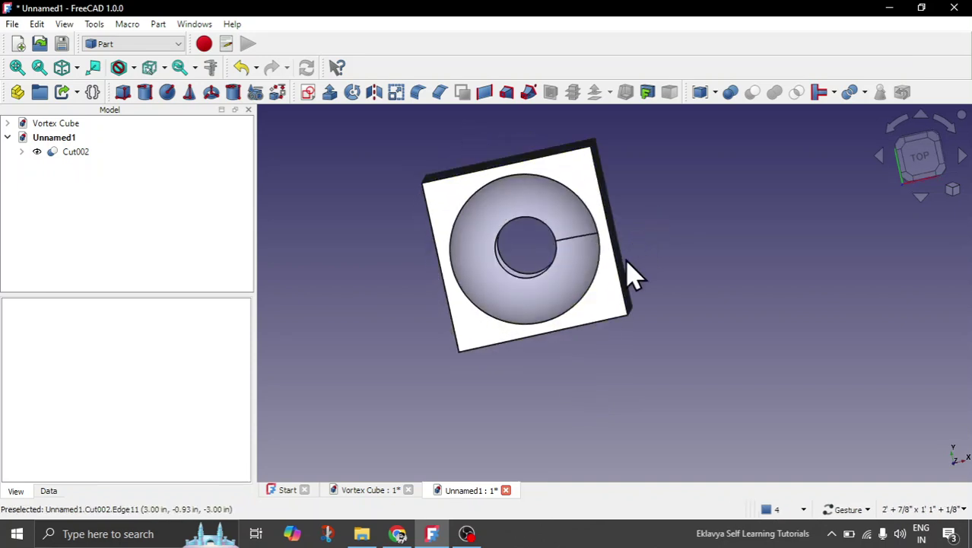
{"action": "mouse_move", "coordinate": [564, 391]}
{"action": "left_mouse_down"}
{"action": "mouse_move", "coordinate": [559, 417]}
{"action": "mouse_move", "coordinate": [564, 306]}
{"action": "mouse_move", "coordinate": [544, 407]}
{"action": "mouse_move", "coordinate": [695, 388]}
{"action": "mouse_move", "coordinate": [595, 371]}
{"action": "mouse_move", "coordinate": [557, 330]}
{"action": "mouse_move", "coordinate": [537, 404]}
{"action": "mouse_move", "coordinate": [560, 379]}
{"action": "left_mouse_up"}
{"action": "scroll", "coordinate": [559, 416], "scroll_direction": "down", "scroll_amount": 3}
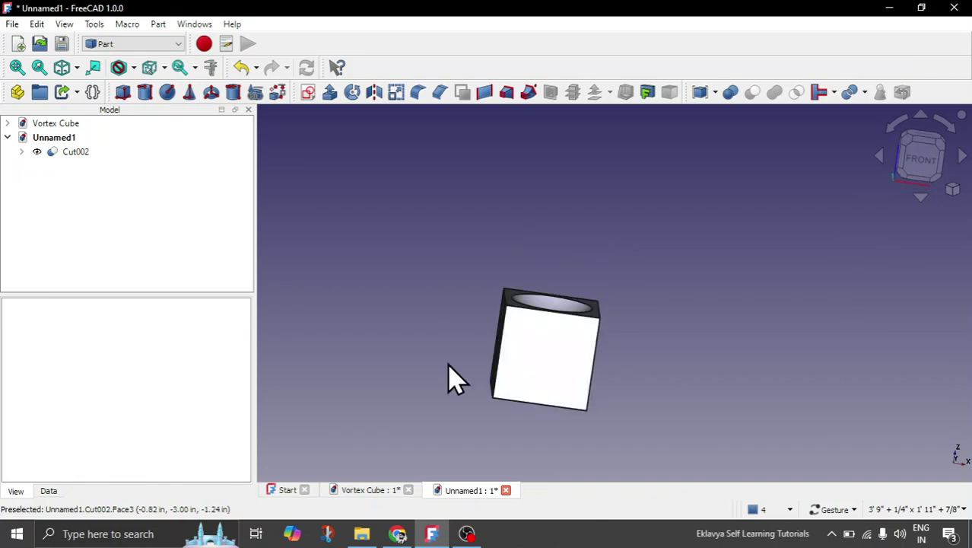
Create a simple copy of the sphere used for the bottom cut.
{"action": "left_click", "coordinate": [22, 151]}
{"action": "left_click", "coordinate": [87, 182]}
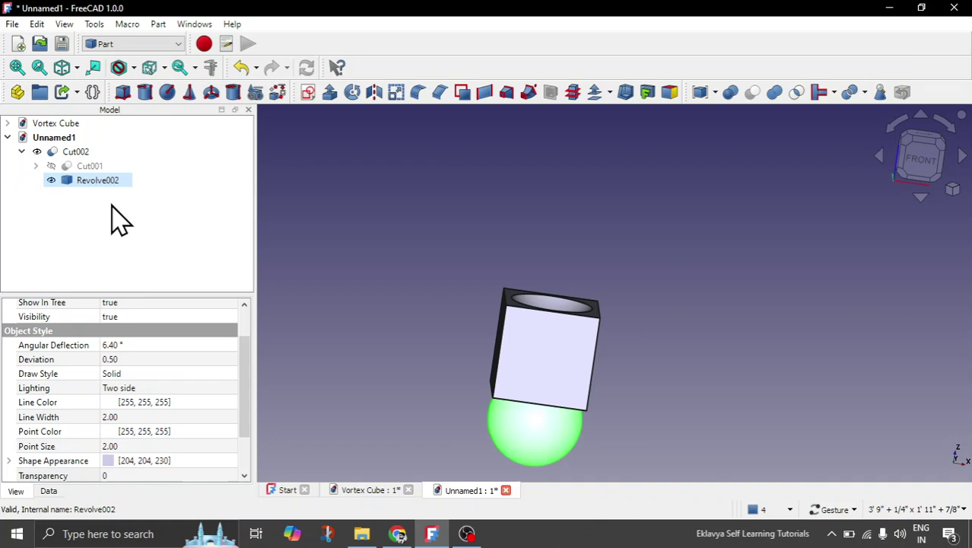
{"action": "left_click", "coordinate": [158, 25]}
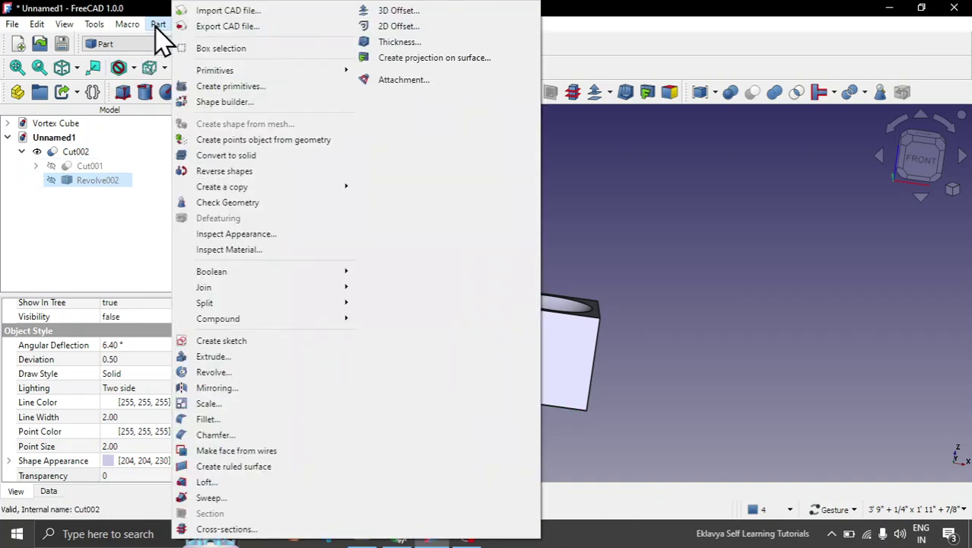
{"action": "mouse_move", "coordinate": [260, 190]}
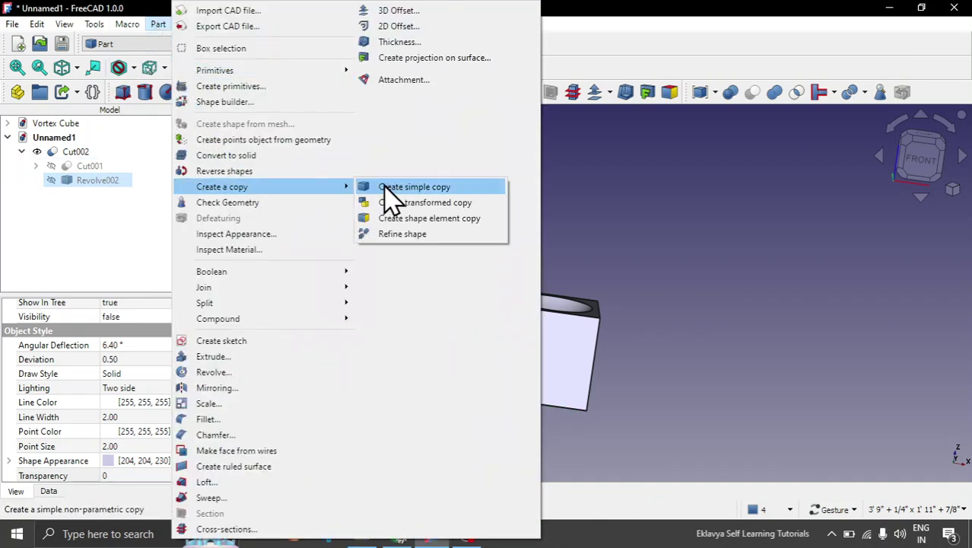
{"action": "left_click", "coordinate": [391, 195]}
Rotate the new sphere copy 90° clockwise in the front view, from the cube's underside to its left face.
{"action": "left_click", "coordinate": [935, 163]}
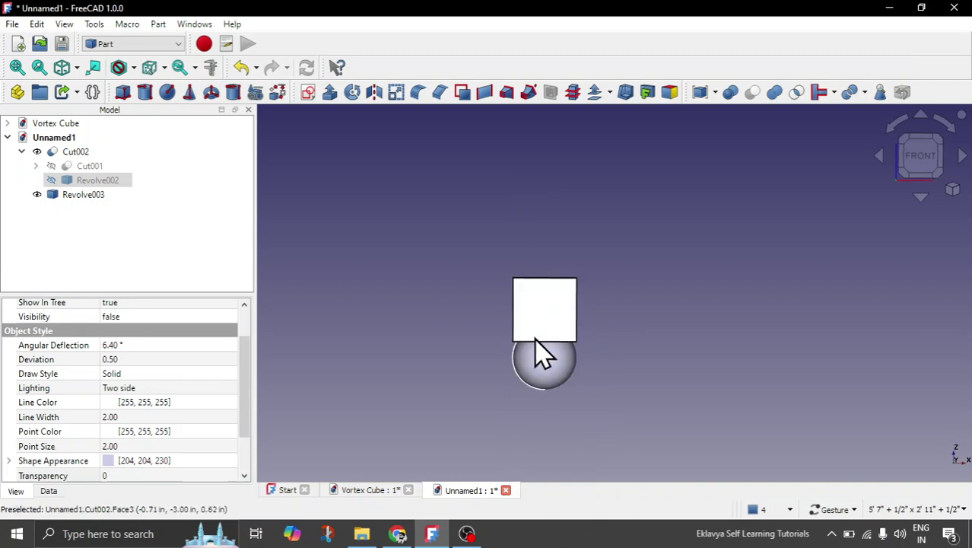
{"action": "double_click", "coordinate": [66, 195]}
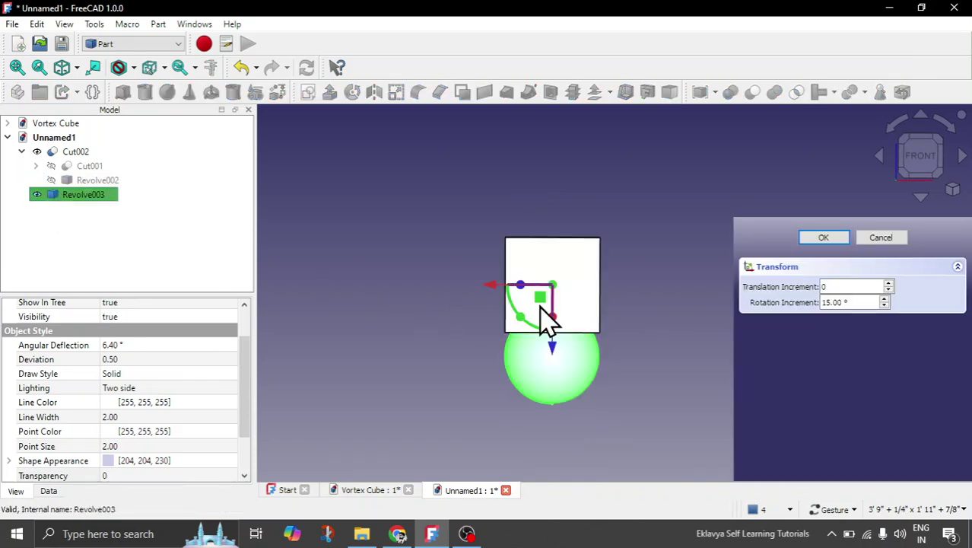
{"action": "left_click_drag", "start_coordinate": [524, 318], "coordinate": [514, 261]}
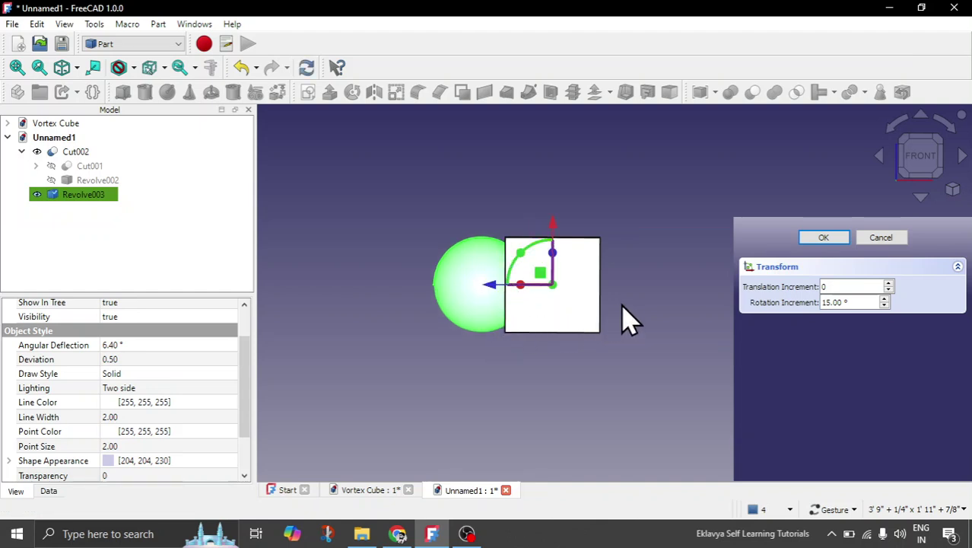
{"action": "left_click", "coordinate": [808, 239]}
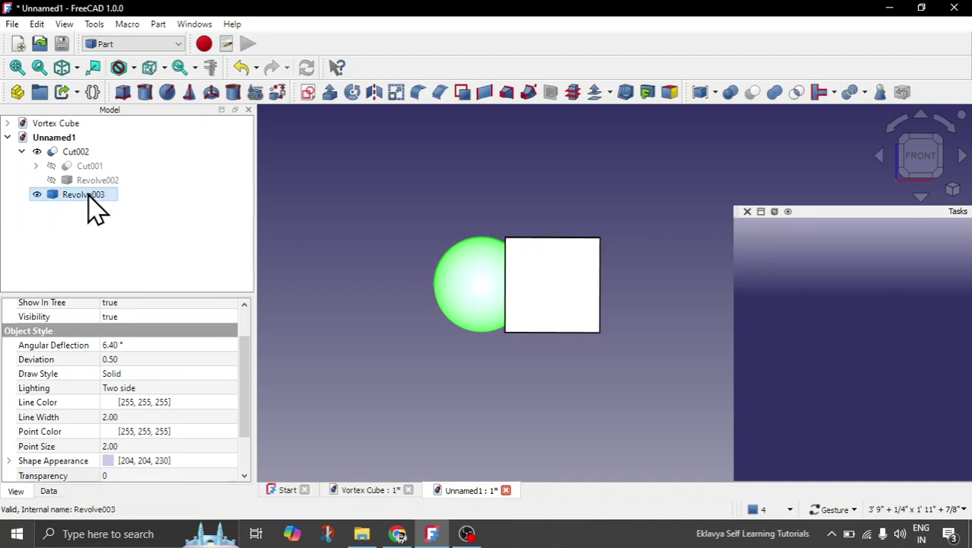
Make a simple copy of the left-face sphere and rotate the copy 180° in the front view onto the cube's right face.
{"action": "left_click", "coordinate": [158, 24]}
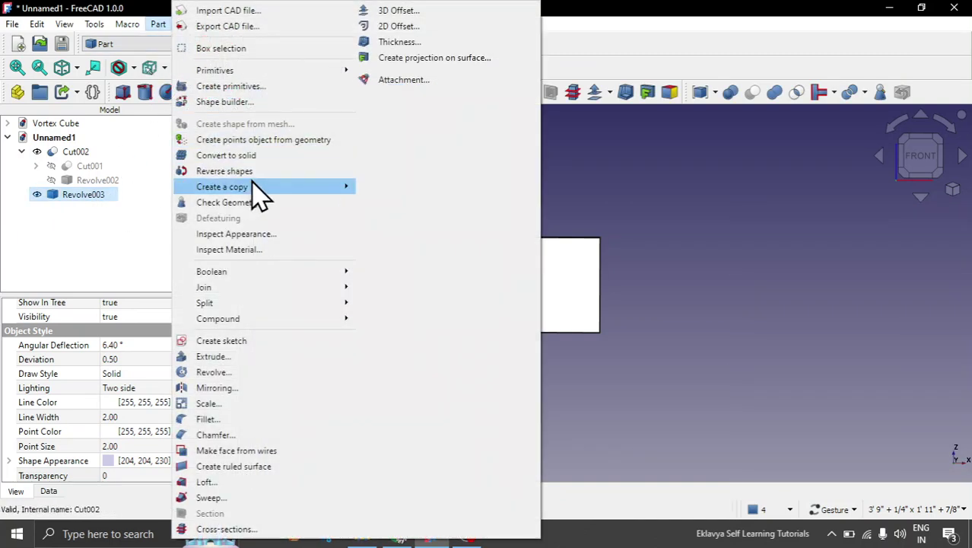
{"action": "left_click", "coordinate": [403, 187]}
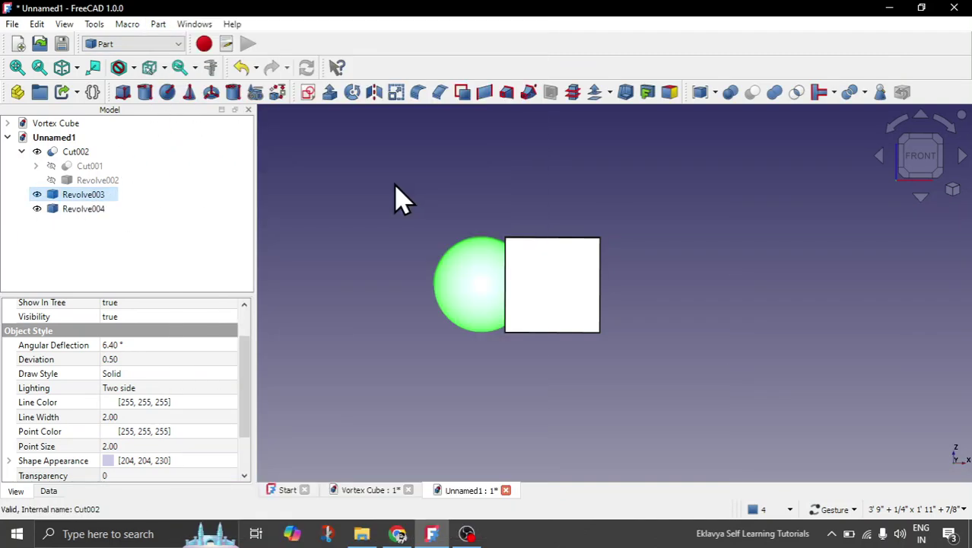
{"action": "double_click", "coordinate": [67, 208]}
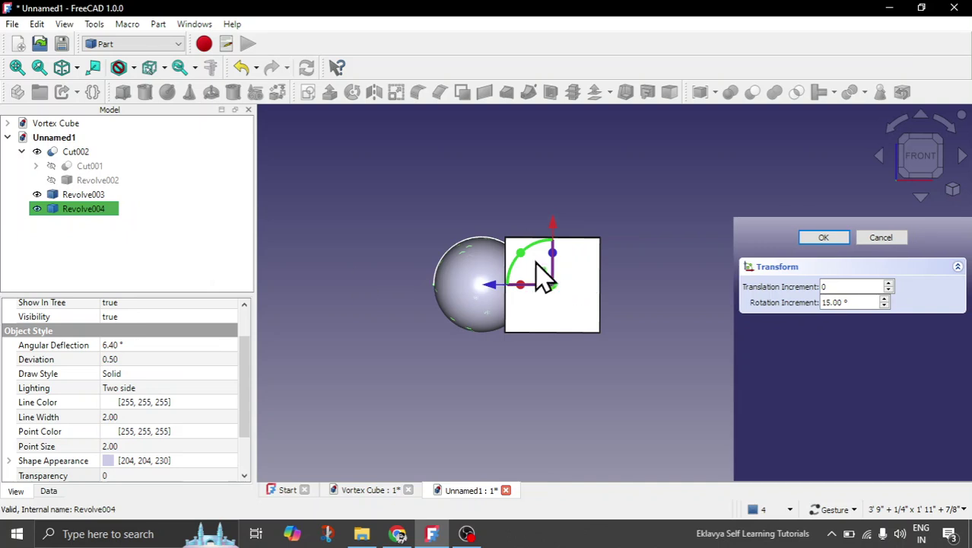
{"action": "left_click_drag", "start_coordinate": [521, 255], "coordinate": [577, 314]}
{"action": "left_click", "coordinate": [818, 238]}
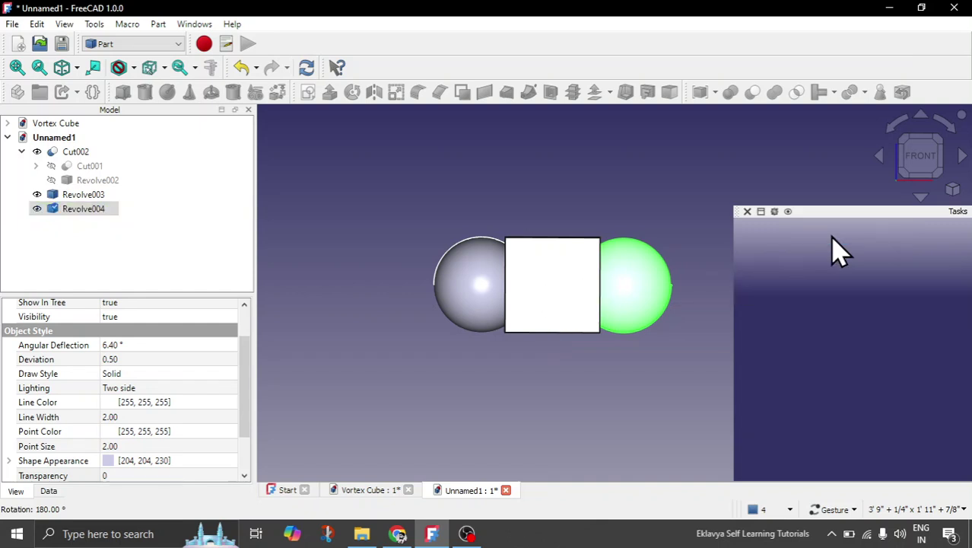
Cut the left-face sphere from the cube.
{"action": "left_click", "coordinate": [21, 151]}
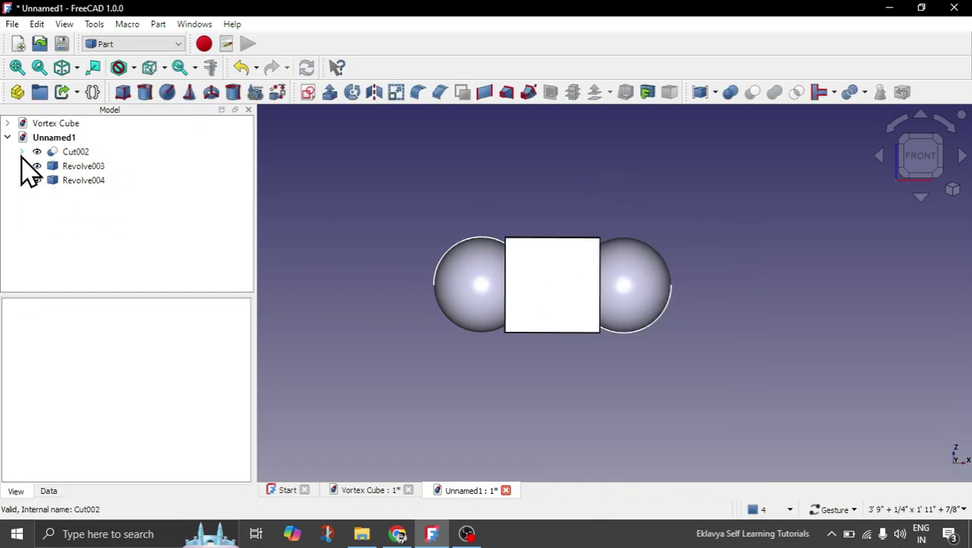
{"action": "left_click", "coordinate": [70, 153]}
{"action": "left_click", "coordinate": [79, 167], "text": "ctrl"}
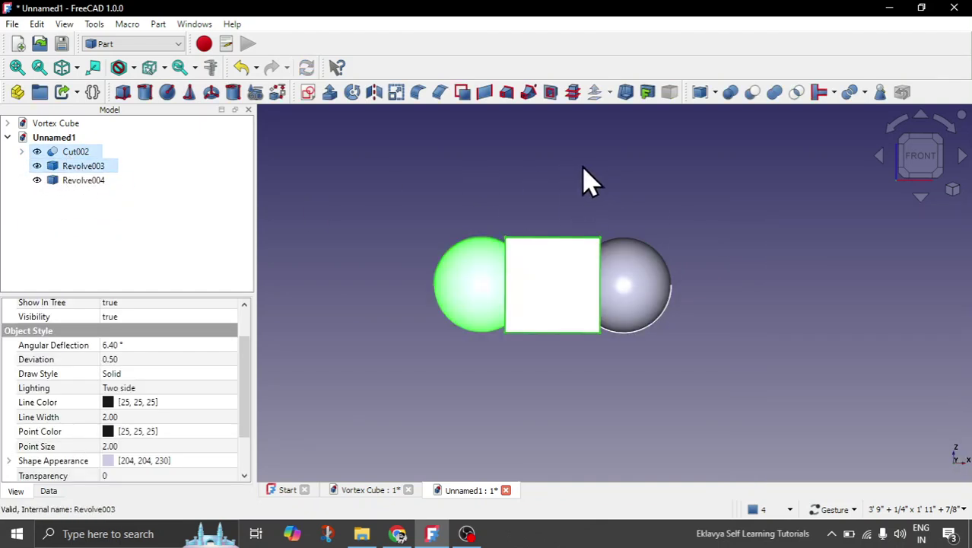
{"action": "left_click", "coordinate": [752, 92]}
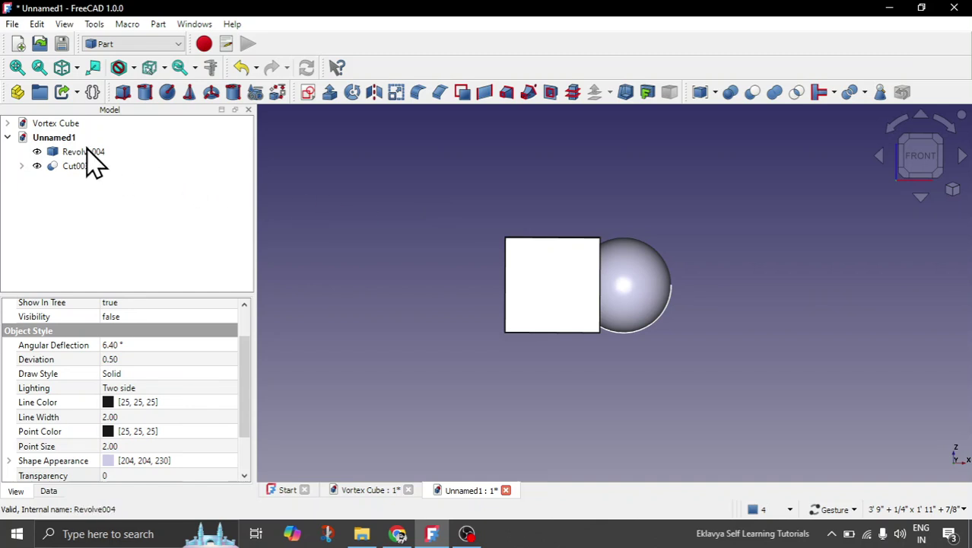
Cut the right-face sphere from the cube and inspect the resulting openings from several angles.
{"action": "left_click", "coordinate": [82, 165]}
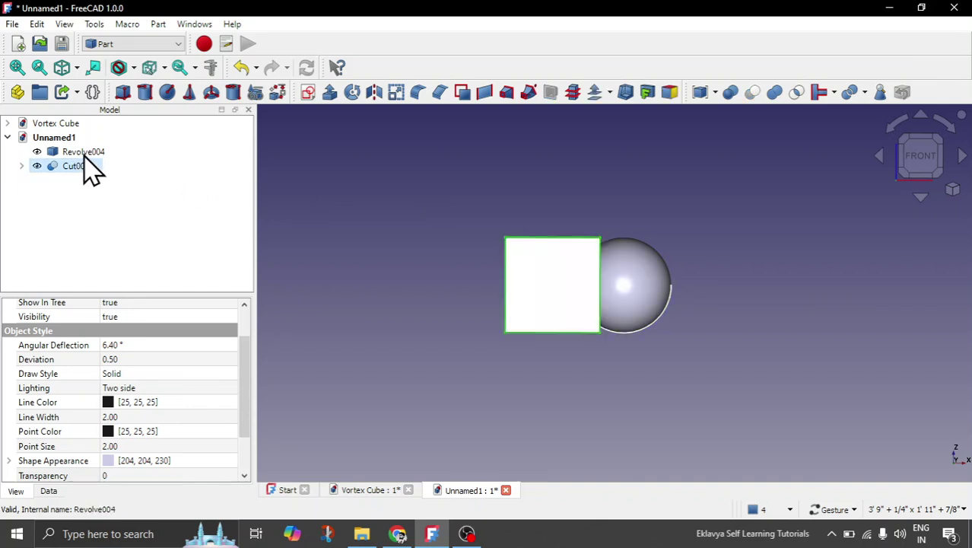
{"action": "left_click", "coordinate": [85, 154], "text": "ctrl"}
{"action": "left_click", "coordinate": [752, 92]}
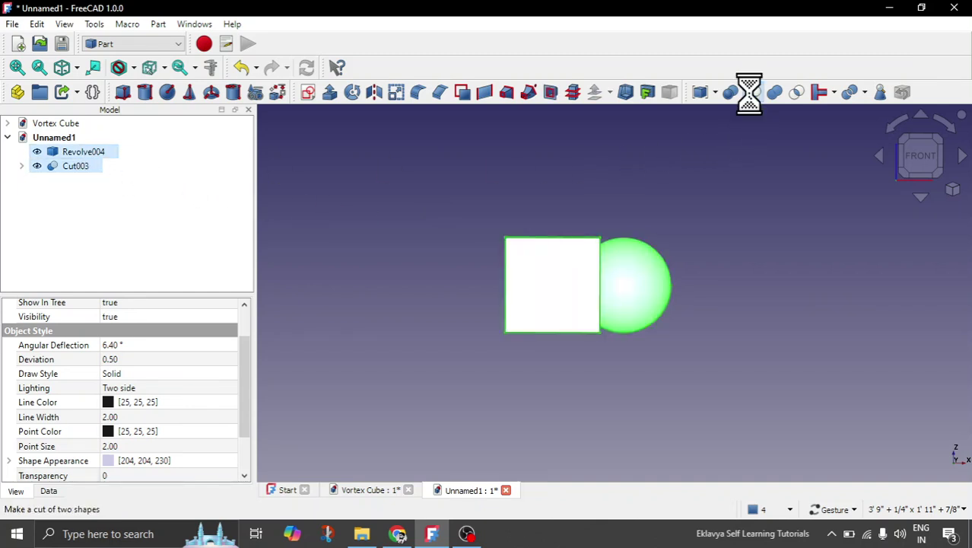
{"action": "left_click_drag", "start_coordinate": [703, 232], "coordinate": [488, 283]}
{"action": "scroll", "coordinate": [835, 219], "scroll_direction": "up", "scroll_amount": 3}
{"action": "left_click_drag", "start_coordinate": [554, 200], "coordinate": [621, 269]}
{"action": "scroll", "coordinate": [600, 304], "scroll_direction": "down", "scroll_amount": 2}
{"action": "left_click_drag", "start_coordinate": [506, 244], "coordinate": [626, 225]}
{"action": "scroll", "coordinate": [407, 267], "scroll_direction": "up", "scroll_amount": 2}
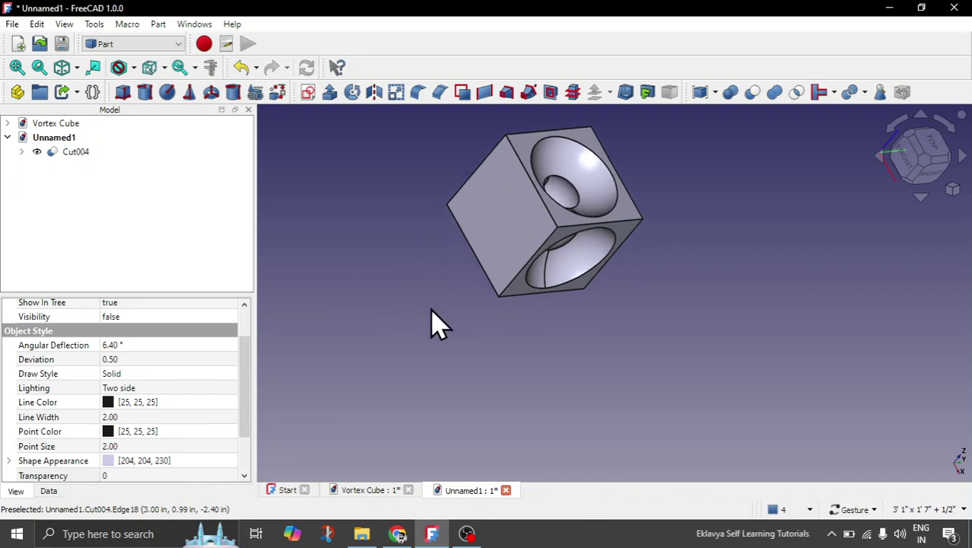
Create a simple copy of the hidden sphere used for the right-face cut.
{"action": "left_click", "coordinate": [22, 152]}
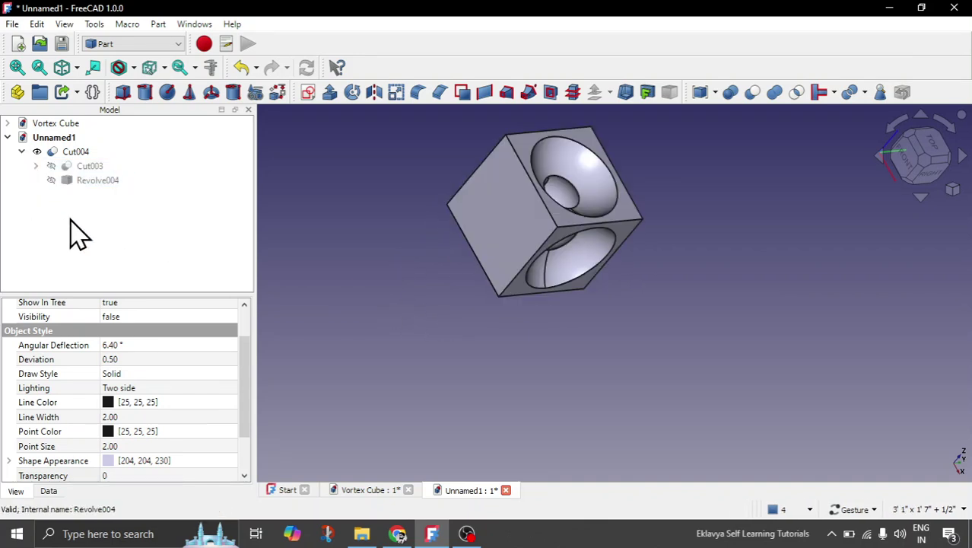
{"action": "left_click", "coordinate": [86, 181]}
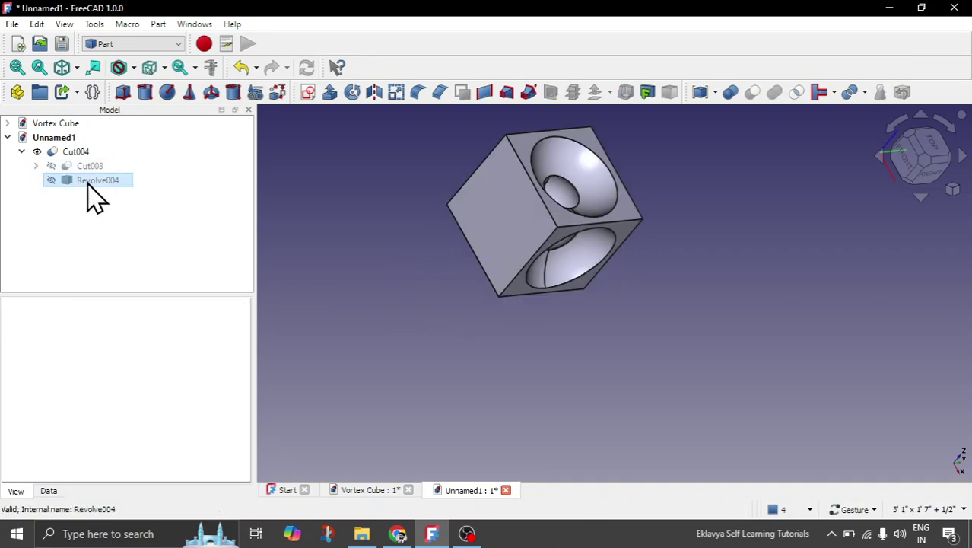
{"action": "left_click", "coordinate": [158, 24]}
{"action": "mouse_move", "coordinate": [274, 187]}
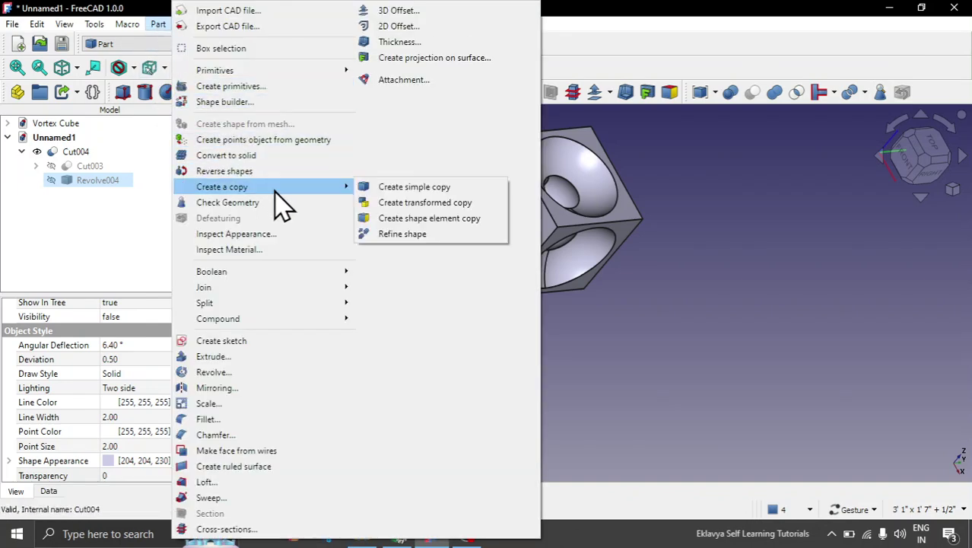
{"action": "left_click", "coordinate": [390, 190]}
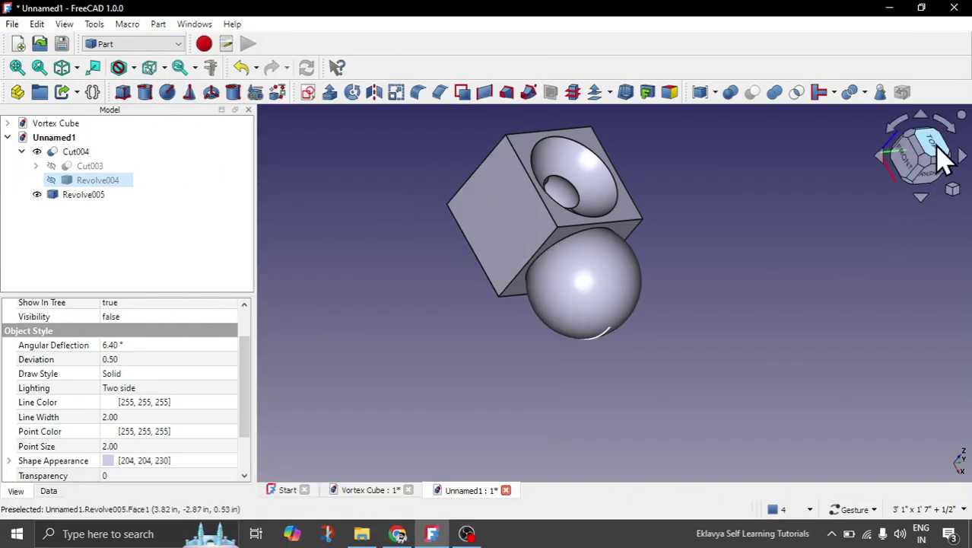
Rotate the new sphere copy 90° clockwise in the top view, from the cube's right face to its front face.
{"action": "left_click", "coordinate": [940, 152]}
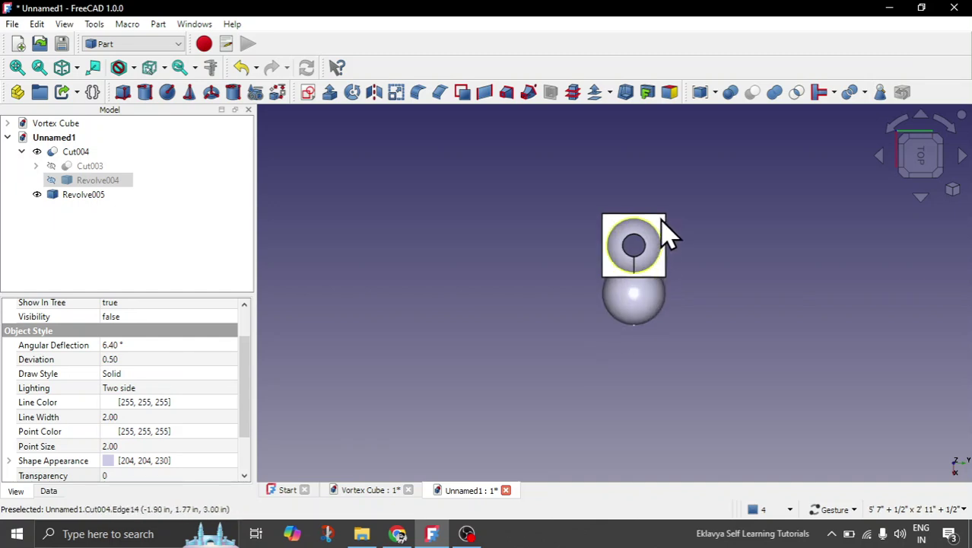
{"action": "double_click", "coordinate": [75, 196]}
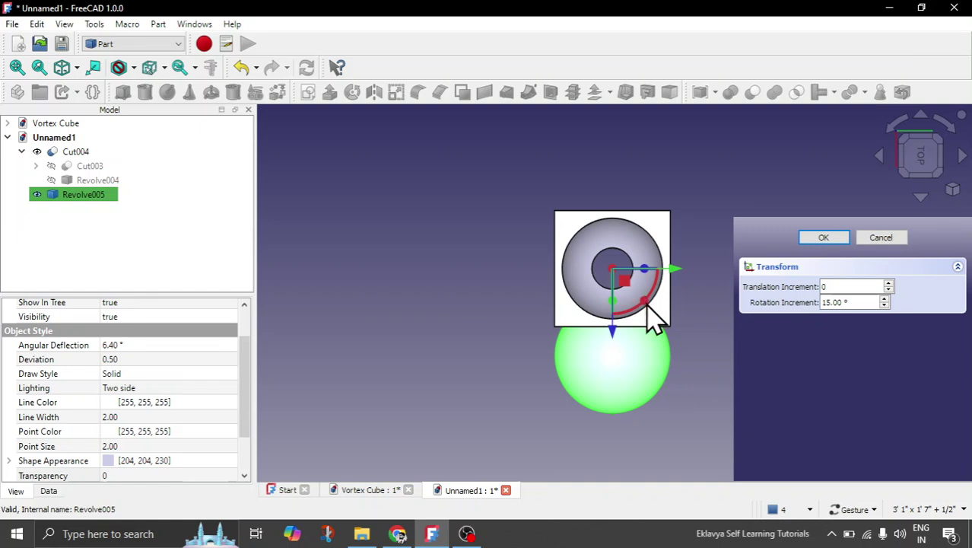
{"action": "left_click_drag", "start_coordinate": [648, 318], "coordinate": [605, 303]}
{"action": "left_click", "coordinate": [821, 237]}
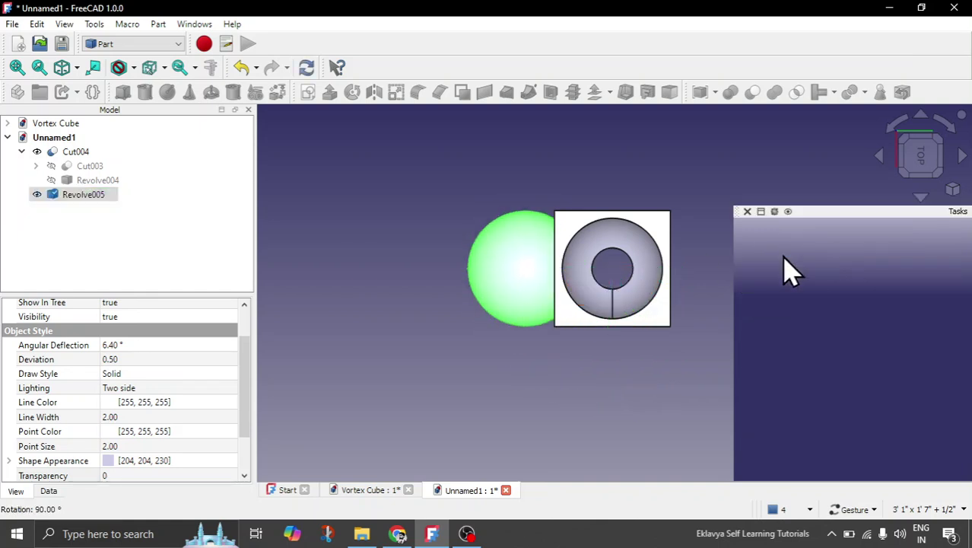
{"action": "left_click_drag", "start_coordinate": [636, 373], "coordinate": [644, 343]}
{"action": "key", "text": "2"}
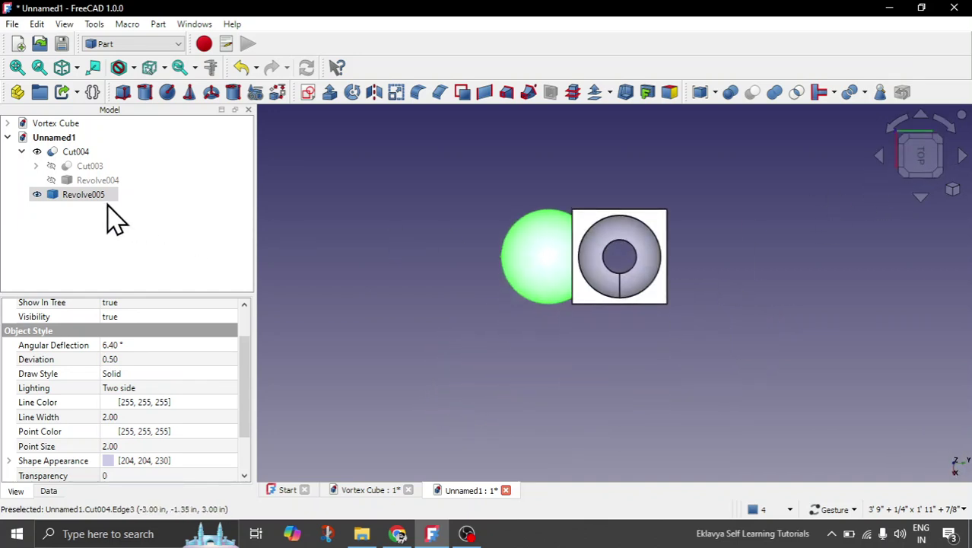
Make a simple copy of the front-face sphere and rotate the copy 180° in the top view onto the cube's back face.
{"action": "left_click", "coordinate": [159, 23]}
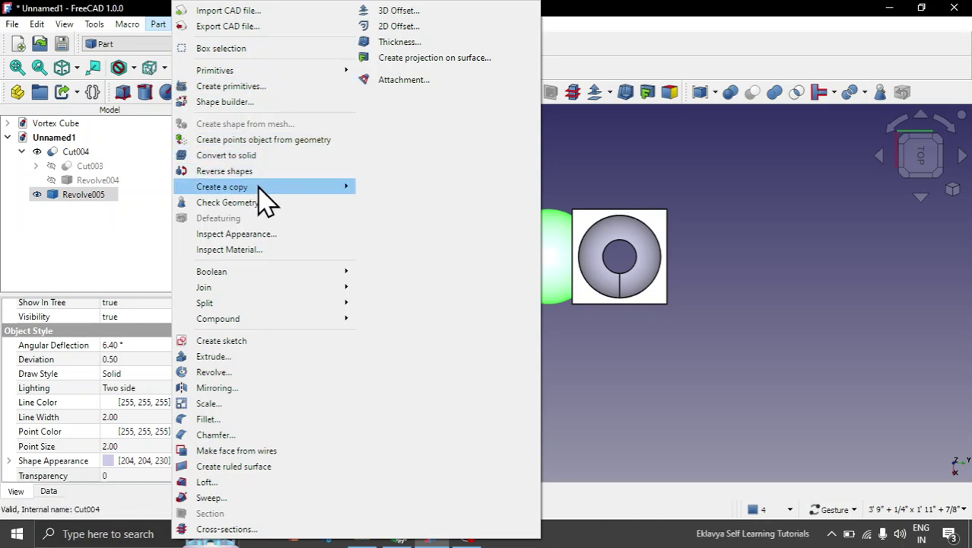
{"action": "mouse_move", "coordinate": [299, 189]}
{"action": "left_click", "coordinate": [384, 190]}
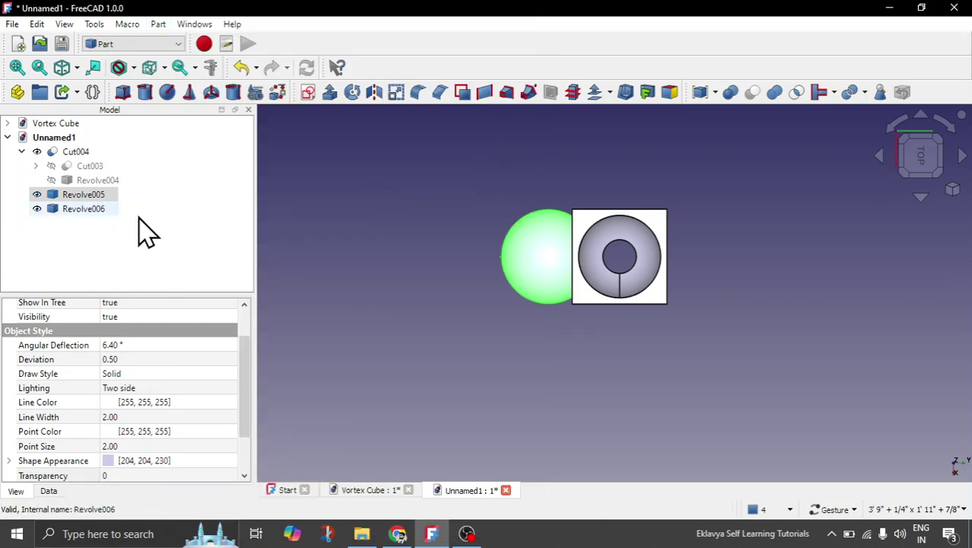
{"action": "double_click", "coordinate": [90, 210]}
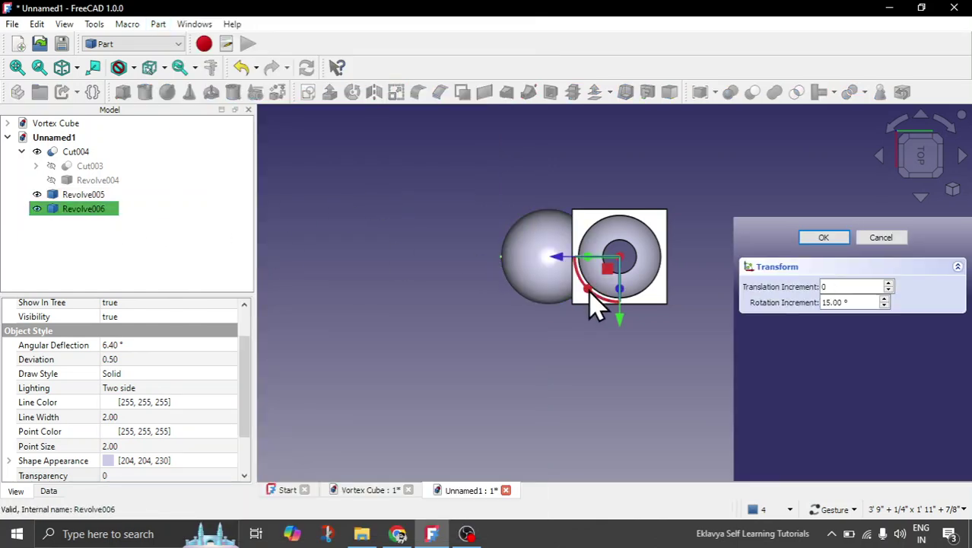
{"action": "left_click_drag", "start_coordinate": [597, 308], "coordinate": [635, 262]}
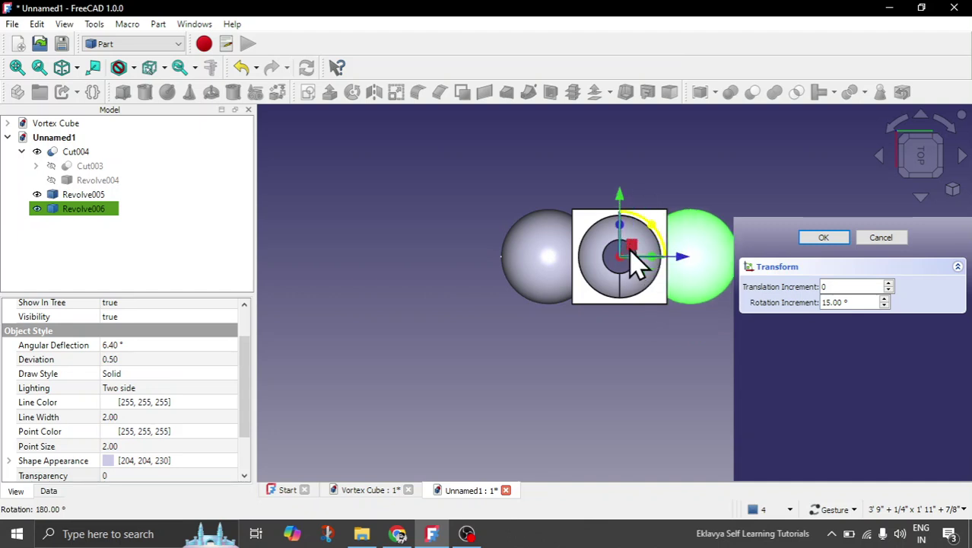
{"action": "left_click", "coordinate": [825, 238]}
{"action": "mouse_move", "coordinate": [629, 369]}
{"action": "left_mouse_down"}
{"action": "mouse_move", "coordinate": [614, 364]}
{"action": "mouse_move", "coordinate": [642, 369]}
{"action": "left_mouse_up"}
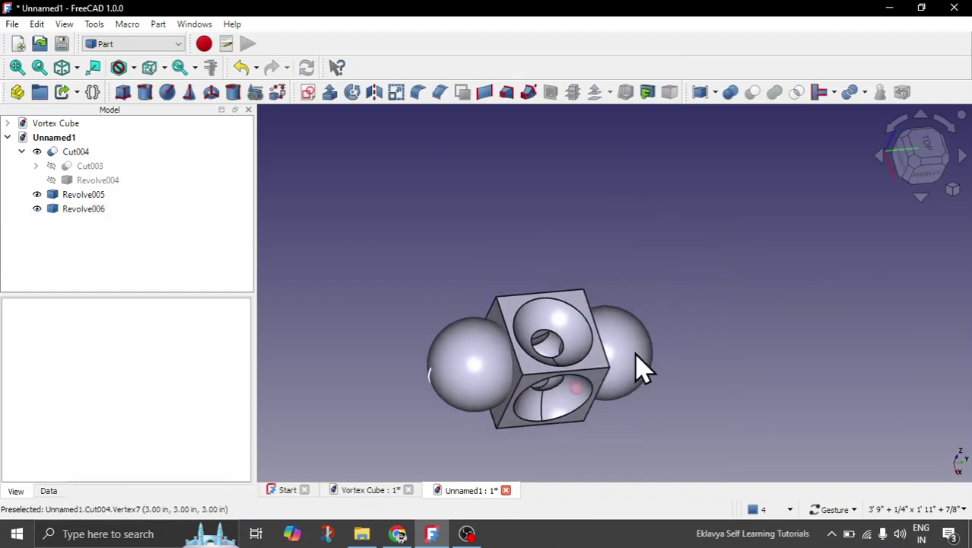
Cut the front-face sphere from the cube.
{"action": "left_click", "coordinate": [22, 151]}
{"action": "left_click", "coordinate": [78, 152]}
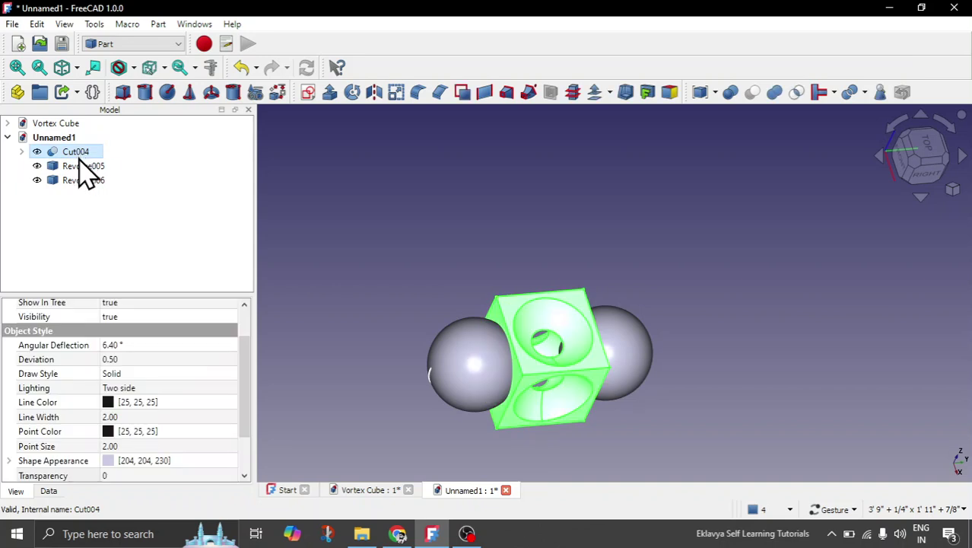
{"action": "left_click", "coordinate": [80, 166], "text": "ctrl"}
{"action": "left_click", "coordinate": [752, 92]}
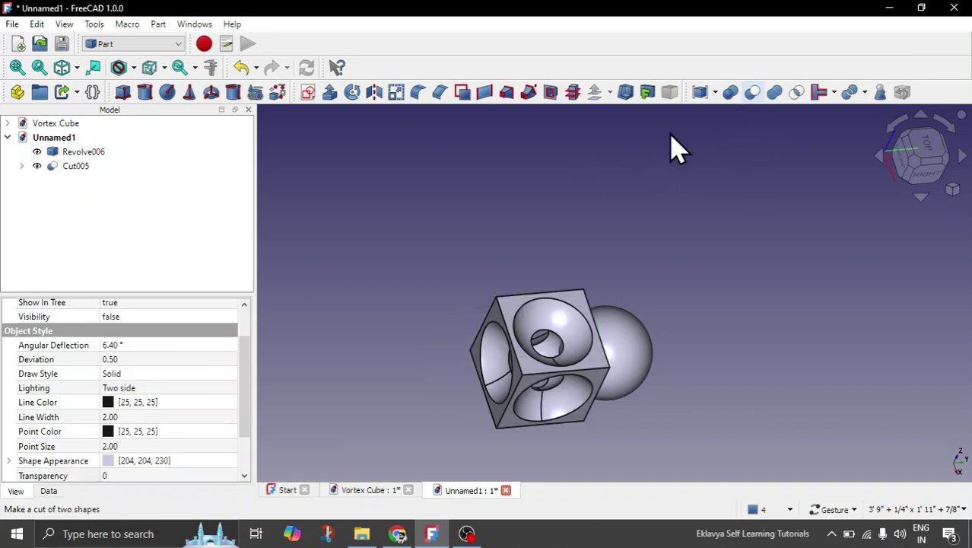
Cut the remaining back-face sphere from the cube.
{"action": "left_click", "coordinate": [80, 166]}
{"action": "left_click", "coordinate": [96, 152], "text": "ctrl"}
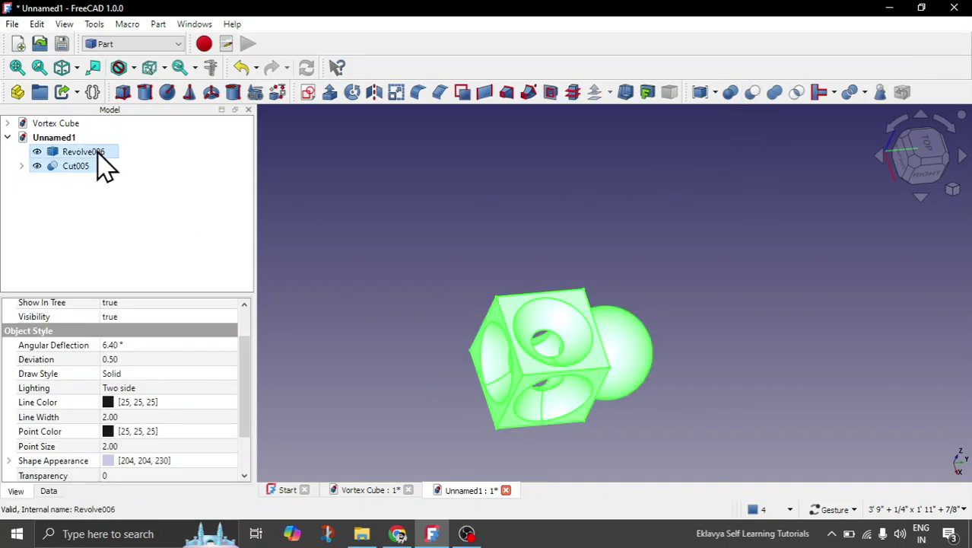
{"action": "left_click", "coordinate": [752, 93]}
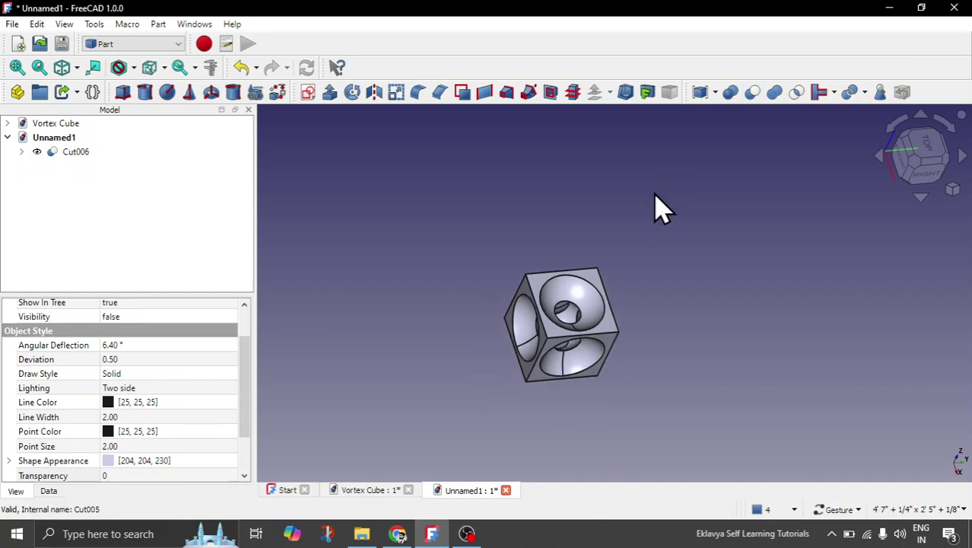
Examine the cube's spherical openings and compare them with the finished model in the Vortex Cube document.
{"action": "left_click_drag", "start_coordinate": [532, 430], "coordinate": [525, 289]}
{"action": "scroll", "coordinate": [582, 254], "scroll_direction": "down", "scroll_amount": 2}
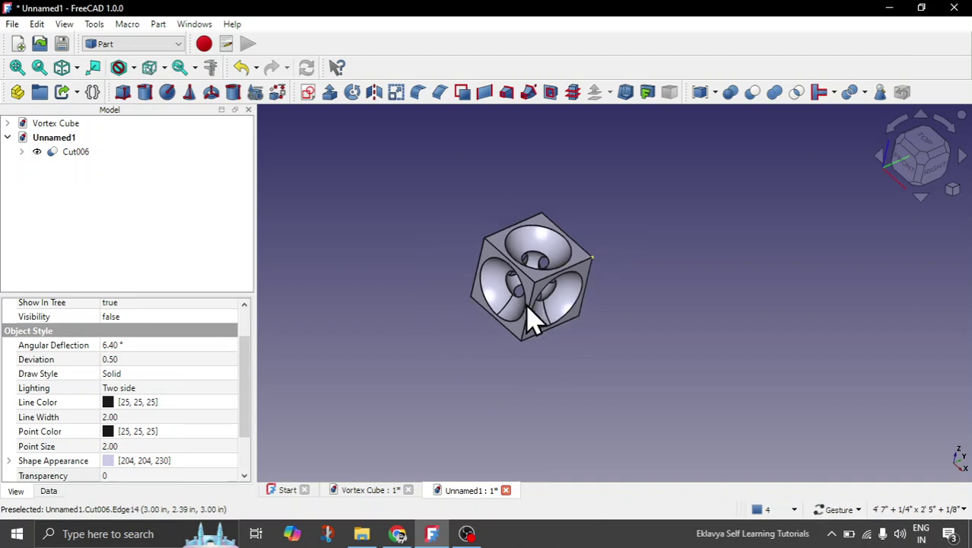
{"action": "scroll", "coordinate": [508, 335], "scroll_direction": "up", "scroll_amount": 2}
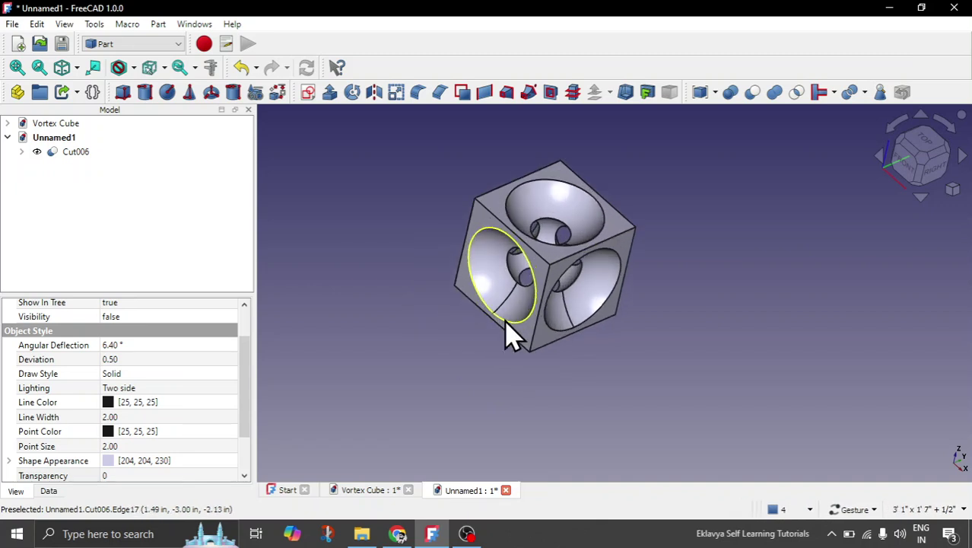
{"action": "left_click", "coordinate": [366, 490]}
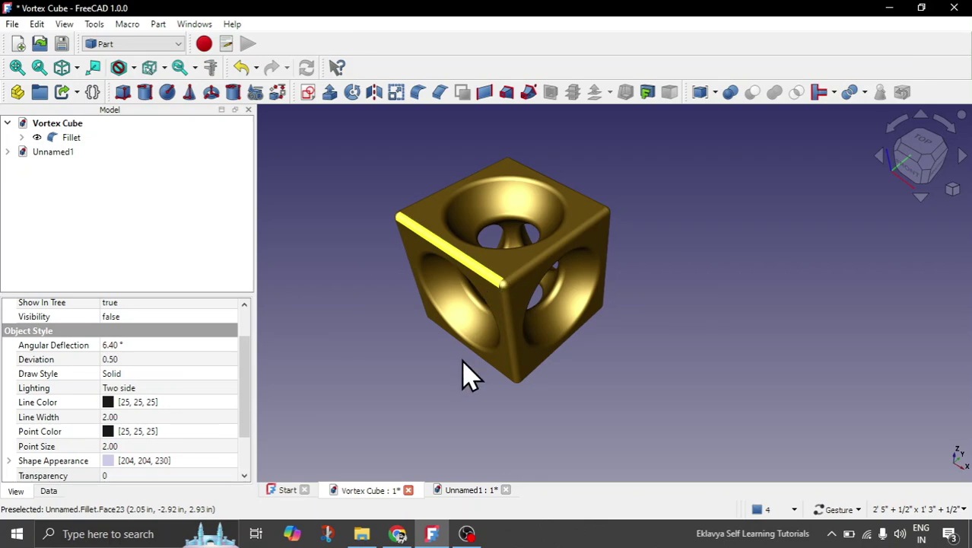
{"action": "left_click", "coordinate": [472, 490]}
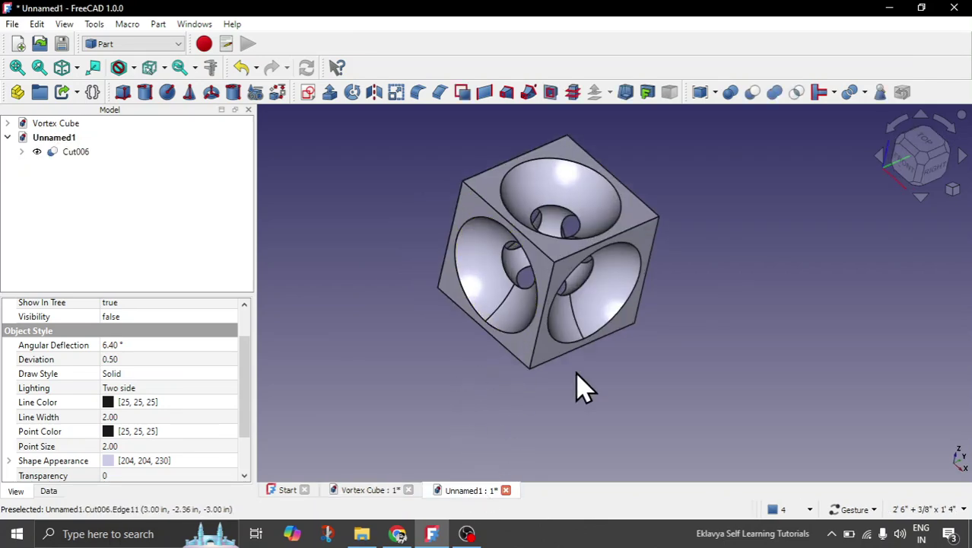
{"action": "left_click_drag", "start_coordinate": [582, 386], "coordinate": [602, 371]}
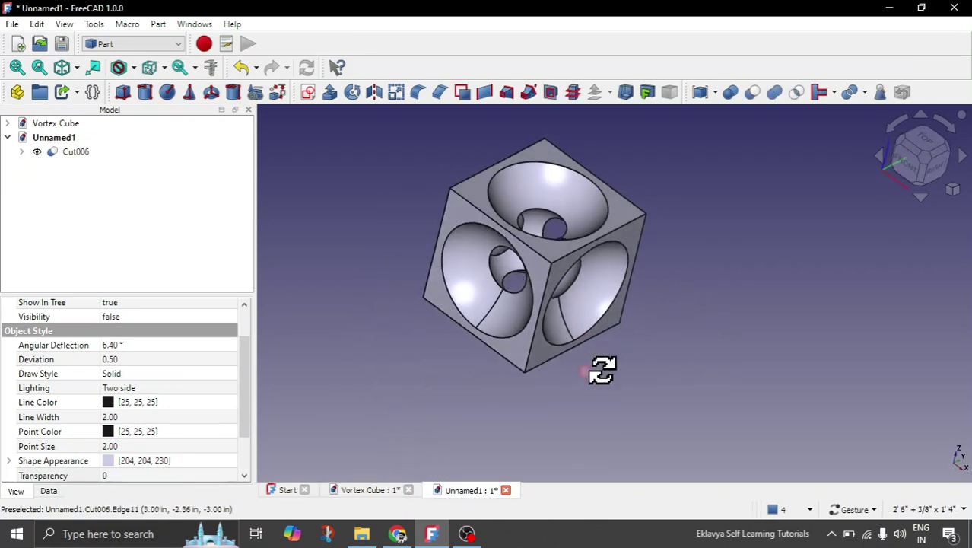
Fillet all edges of the cut cube with a constant radius of 0.25".
{"action": "left_click", "coordinate": [63, 153]}
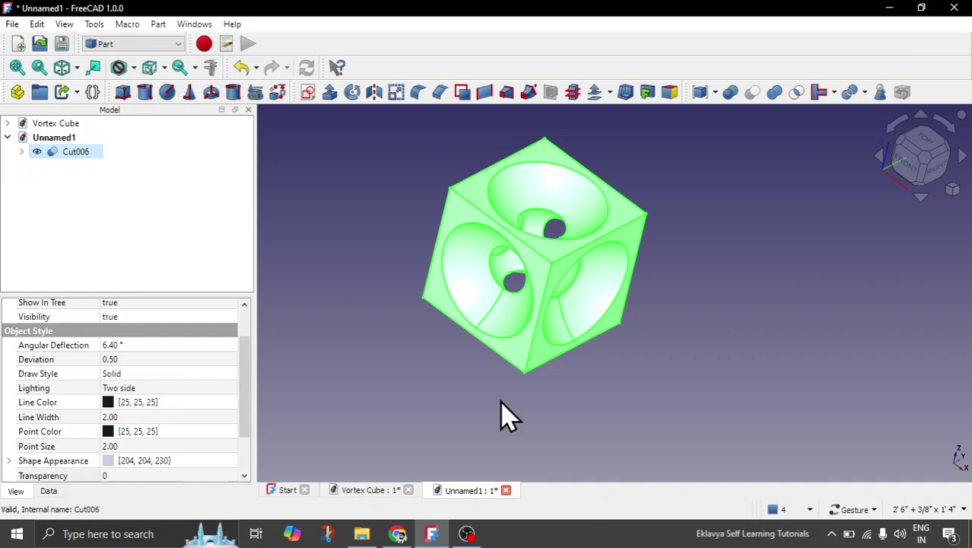
{"action": "left_click", "coordinate": [418, 93]}
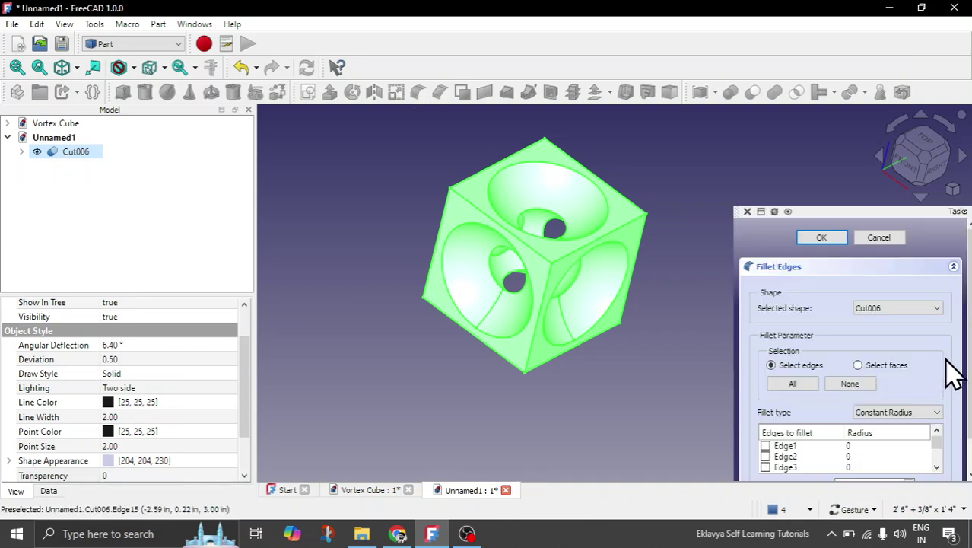
{"action": "scroll", "coordinate": [943, 380], "scroll_direction": "down", "scroll_amount": 2}
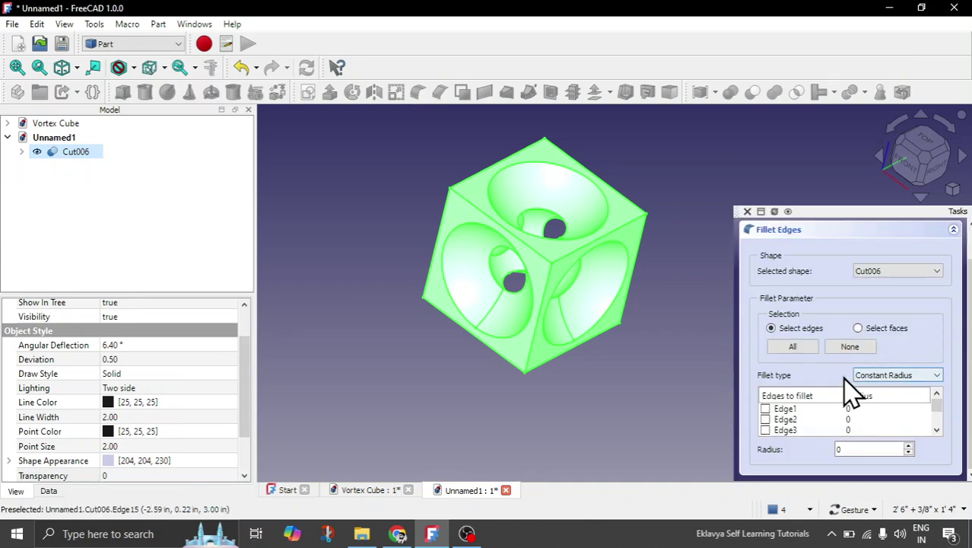
{"action": "left_click", "coordinate": [795, 347]}
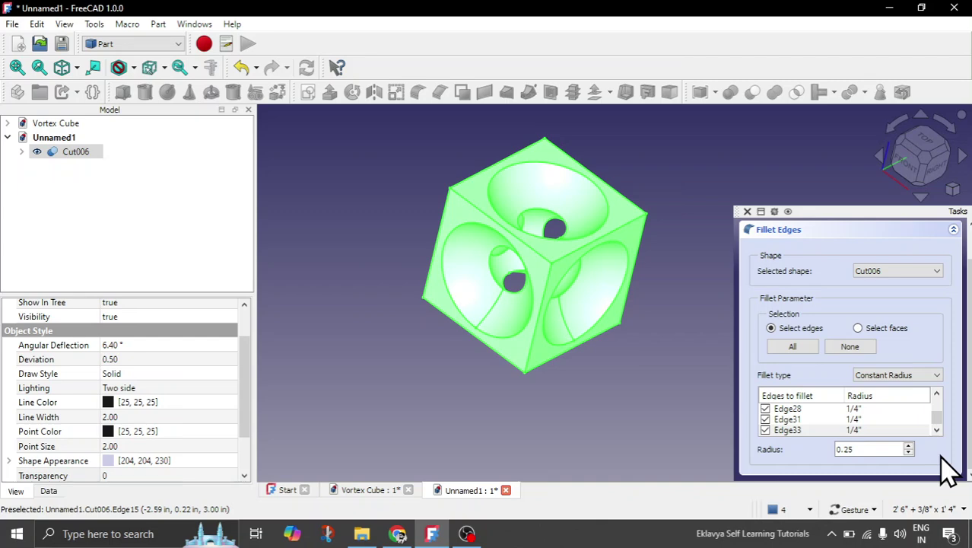
{"action": "scroll", "coordinate": [963, 388], "scroll_direction": "up", "scroll_amount": 2}
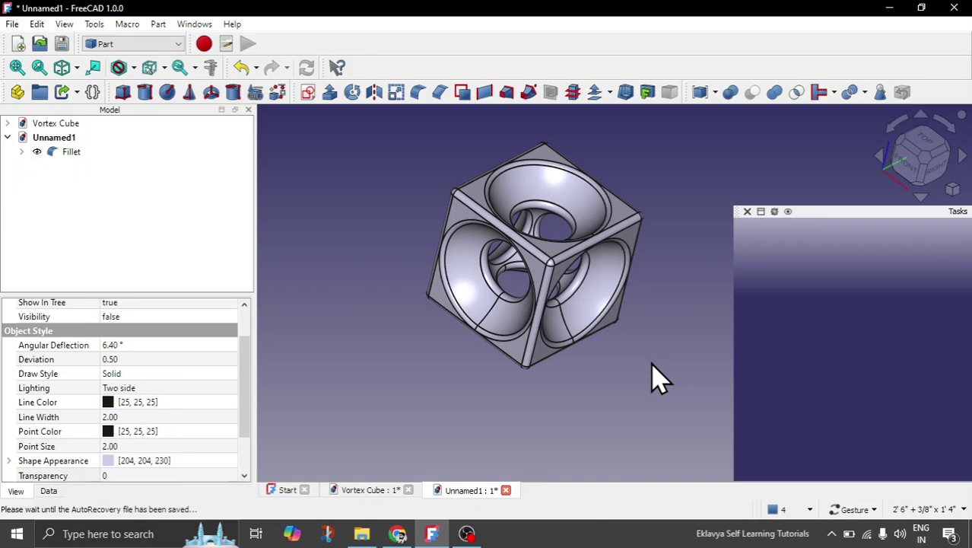
Open the appearance settings of the filleted cube and choose the Gold material.
{"action": "left_click_drag", "start_coordinate": [544, 402], "coordinate": [586, 386]}
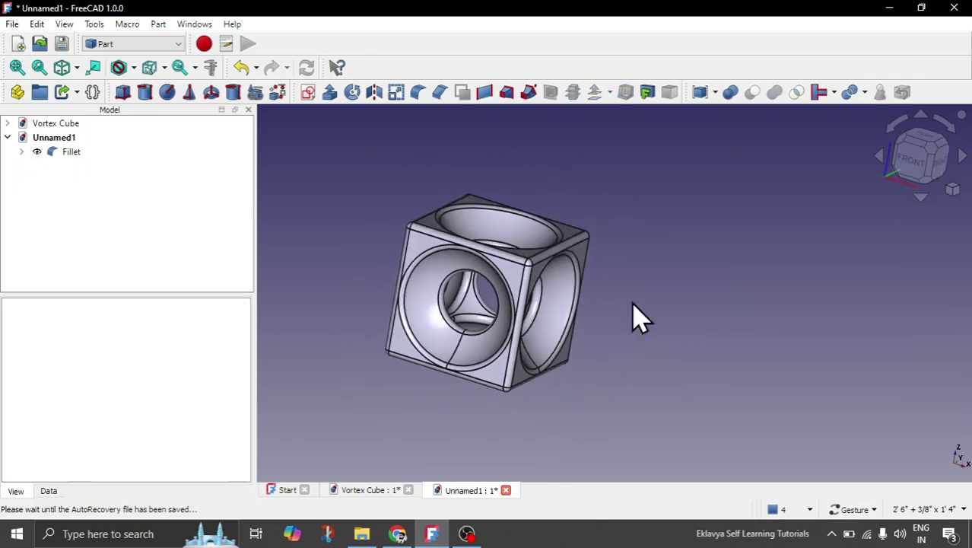
{"action": "left_click_drag", "start_coordinate": [645, 199], "coordinate": [512, 254]}
{"action": "left_click_drag", "start_coordinate": [555, 401], "coordinate": [516, 390]}
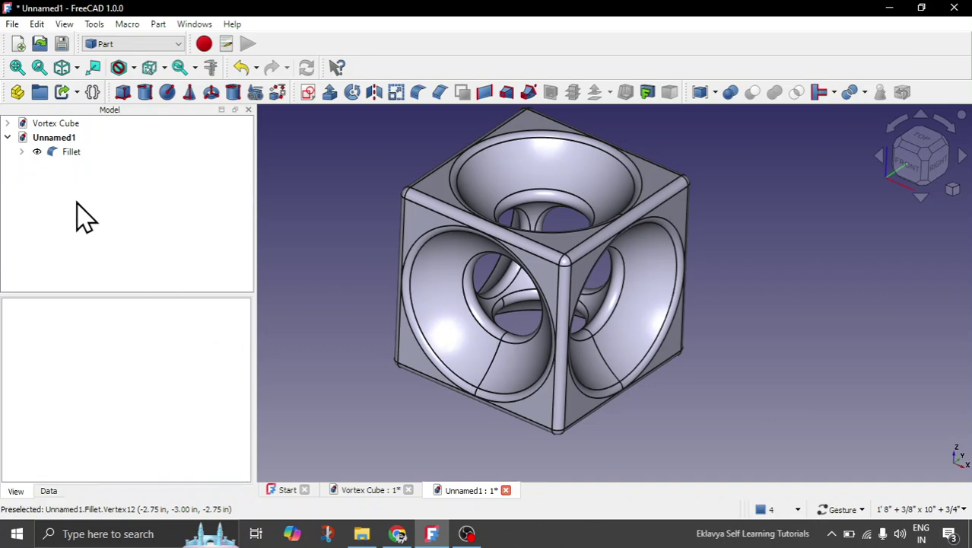
{"action": "left_click", "coordinate": [71, 152]}
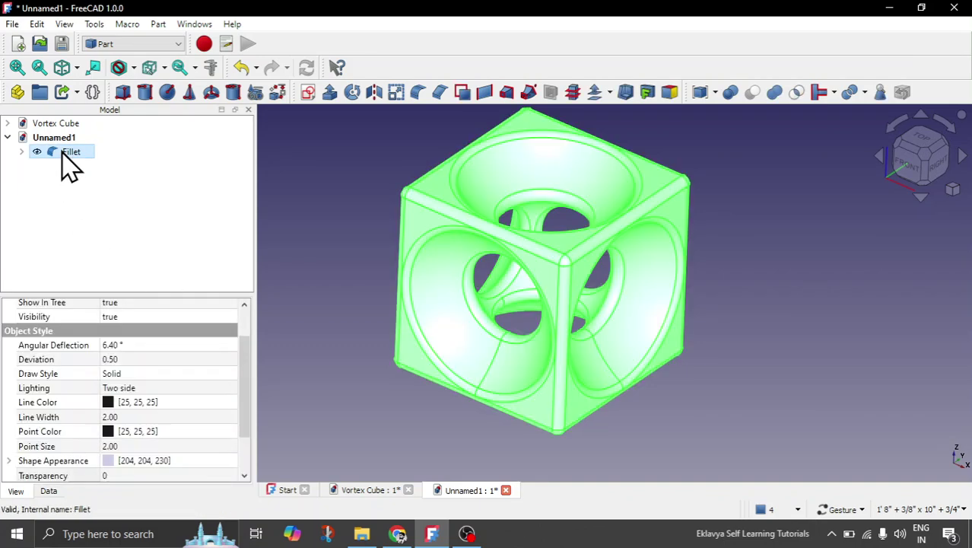
{"action": "scroll", "coordinate": [197, 338], "scroll_direction": "up", "scroll_amount": 2}
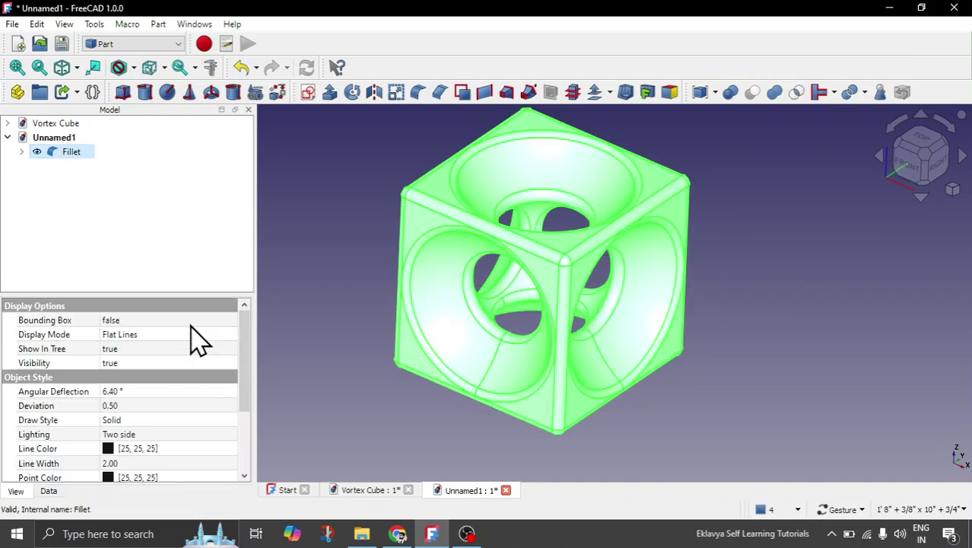
{"action": "right_click", "coordinate": [69, 158]}
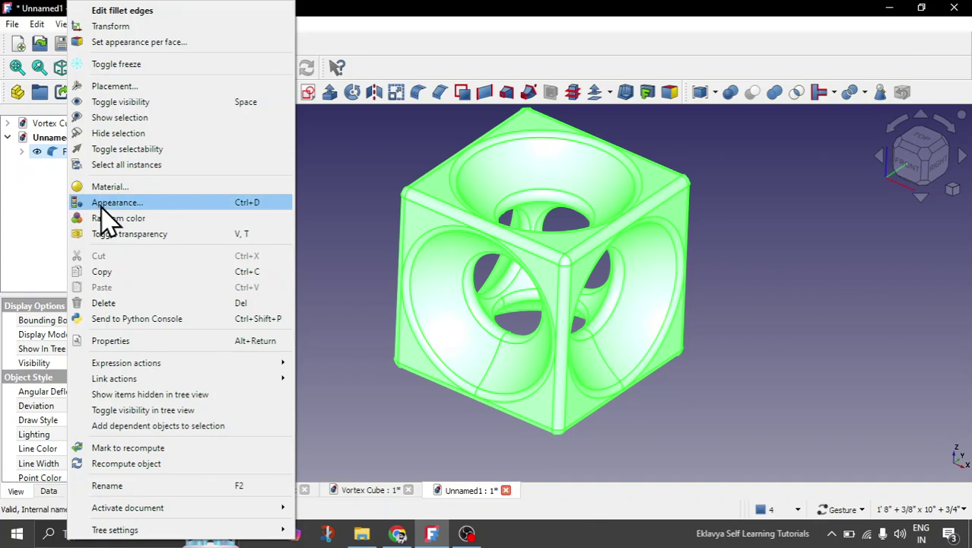
{"action": "left_click", "coordinate": [102, 207]}
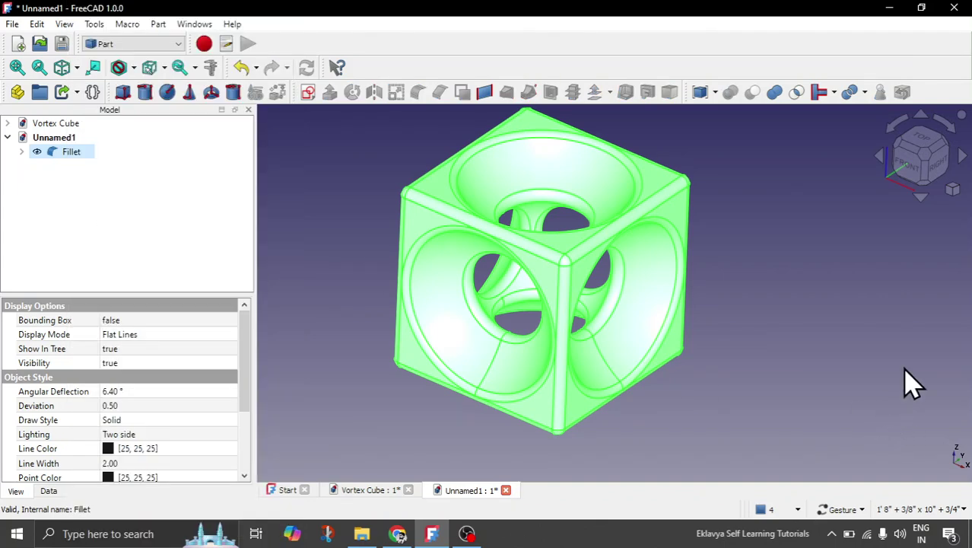
{"action": "key", "text": "ctrl+d"}
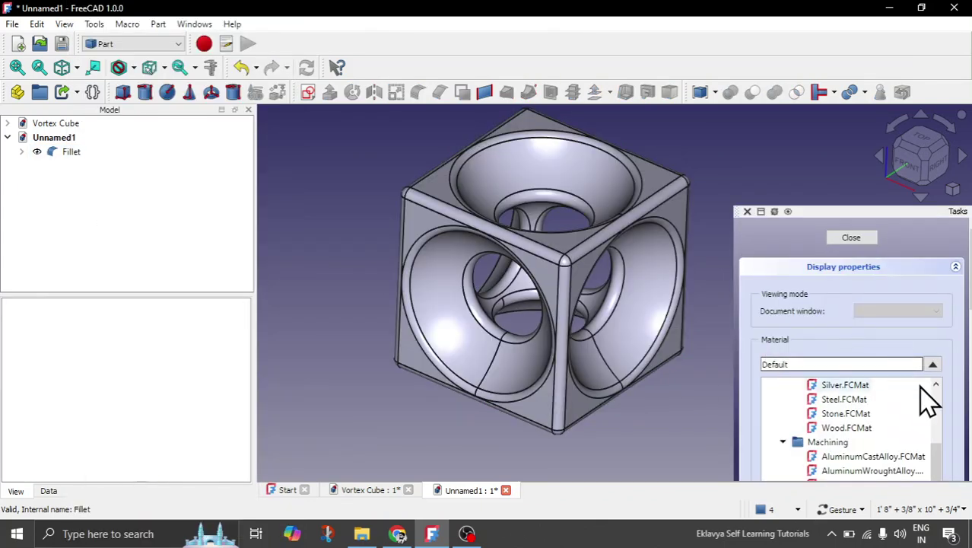
{"action": "left_click_drag", "start_coordinate": [945, 453], "coordinate": [934, 403]}
{"action": "left_click", "coordinate": [816, 410]}
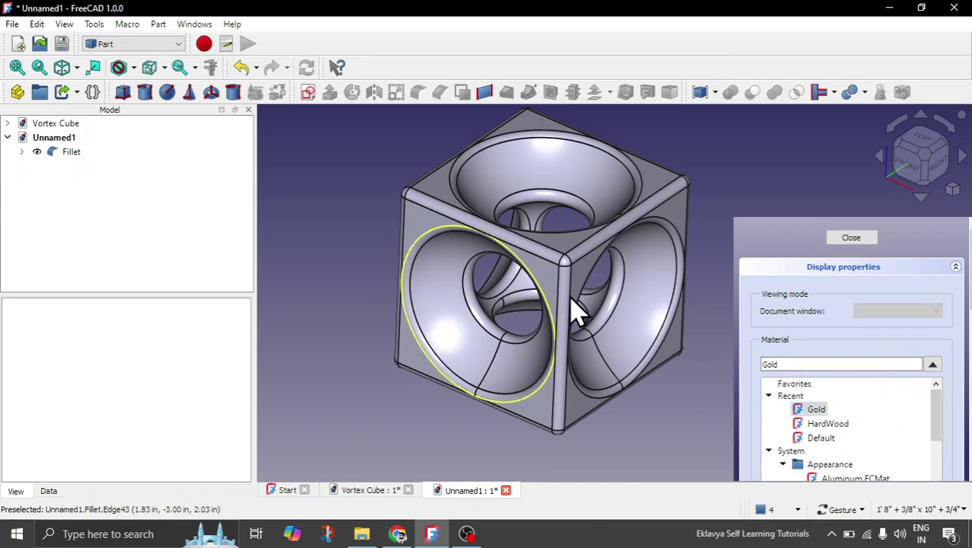
Select the filleted cube, apply the Gold material to it and set its viewing mode to Shaded.
{"action": "left_click", "coordinate": [481, 230]}
{"action": "scroll", "coordinate": [842, 430], "scroll_direction": "down", "scroll_amount": 5}
{"action": "scroll", "coordinate": [842, 414], "scroll_direction": "up", "scroll_amount": 5}
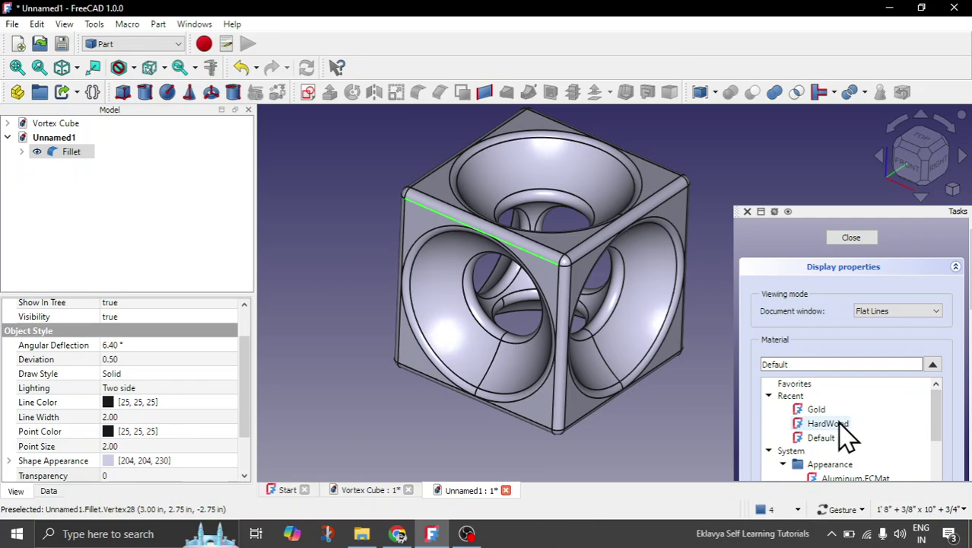
{"action": "left_click", "coordinate": [817, 410]}
{"action": "left_click", "coordinate": [898, 312]}
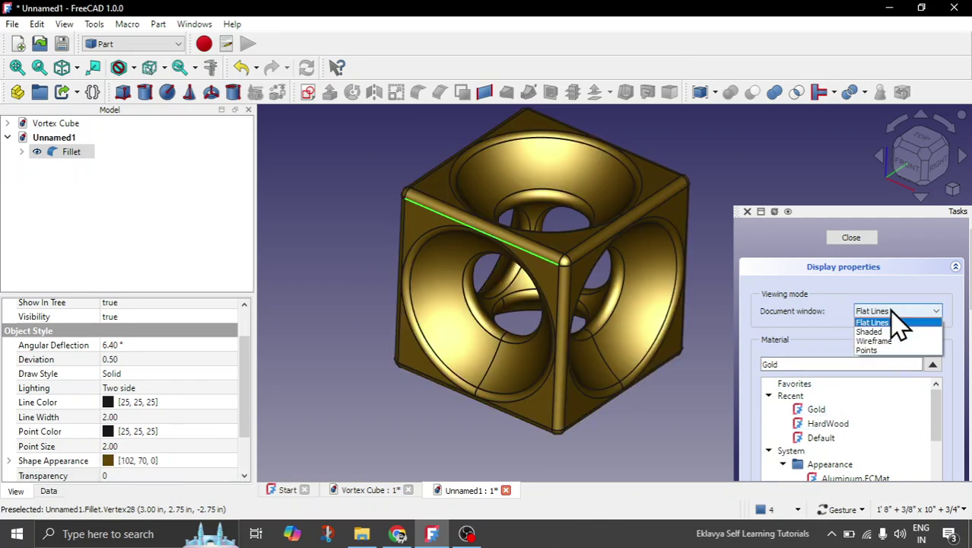
{"action": "left_click", "coordinate": [876, 332]}
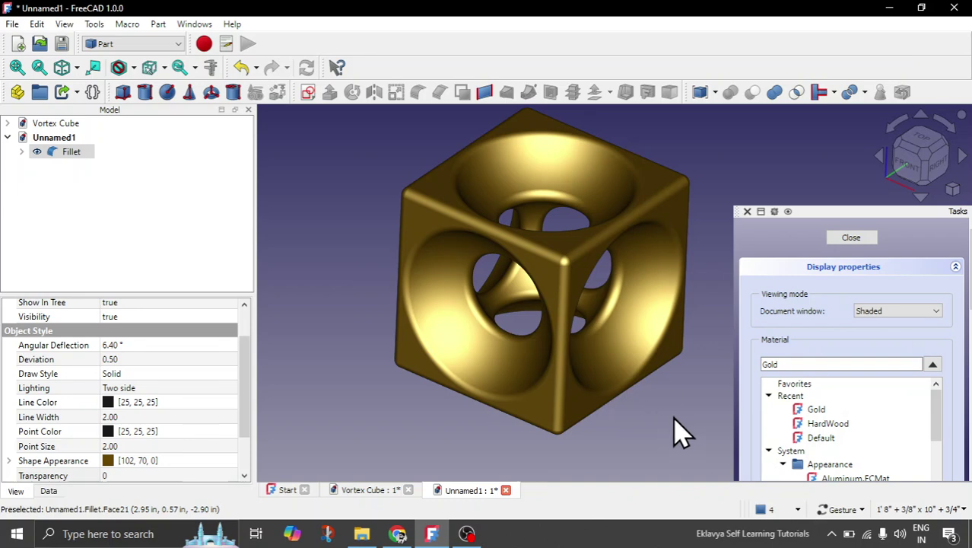
Try the Aluminum, Brass and Bronze materials on the cube.
{"action": "left_click_drag", "start_coordinate": [680, 432], "coordinate": [655, 407]}
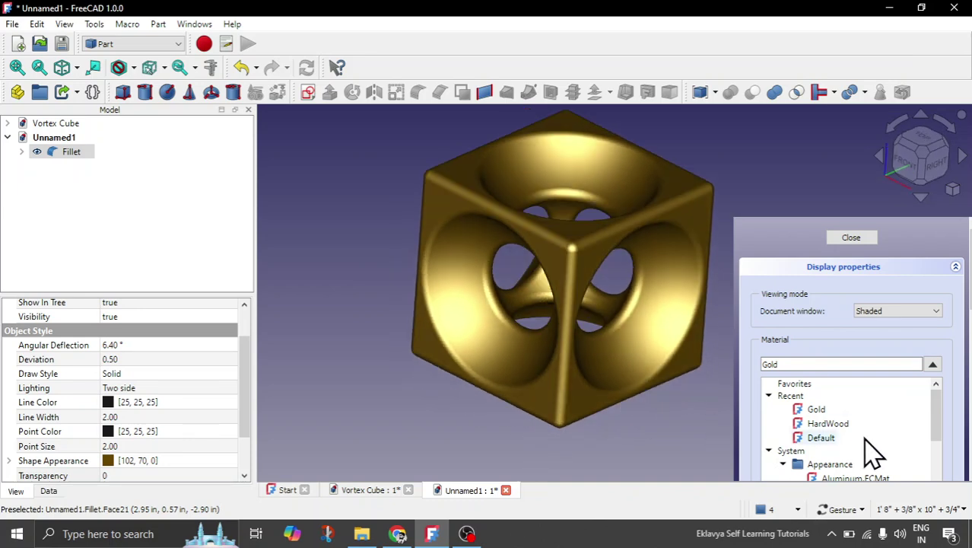
{"action": "scroll", "coordinate": [871, 453], "scroll_direction": "down", "scroll_amount": 2}
{"action": "left_click", "coordinate": [857, 401]}
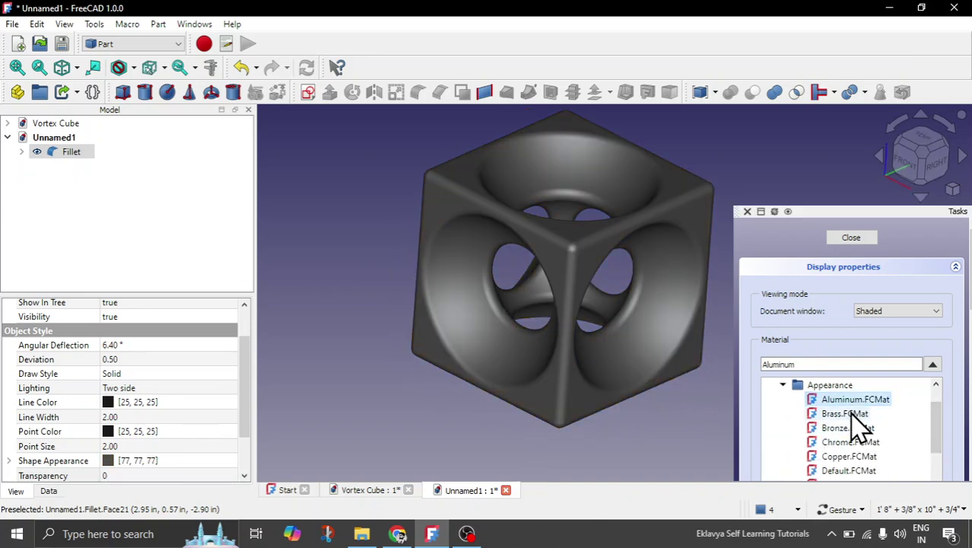
{"action": "left_click", "coordinate": [852, 414]}
{"action": "left_click", "coordinate": [851, 428]}
Try the Metalized, Neon PHC and Obsidian materials on the cube.
{"action": "scroll", "coordinate": [871, 444], "scroll_direction": "down", "scroll_amount": 2}
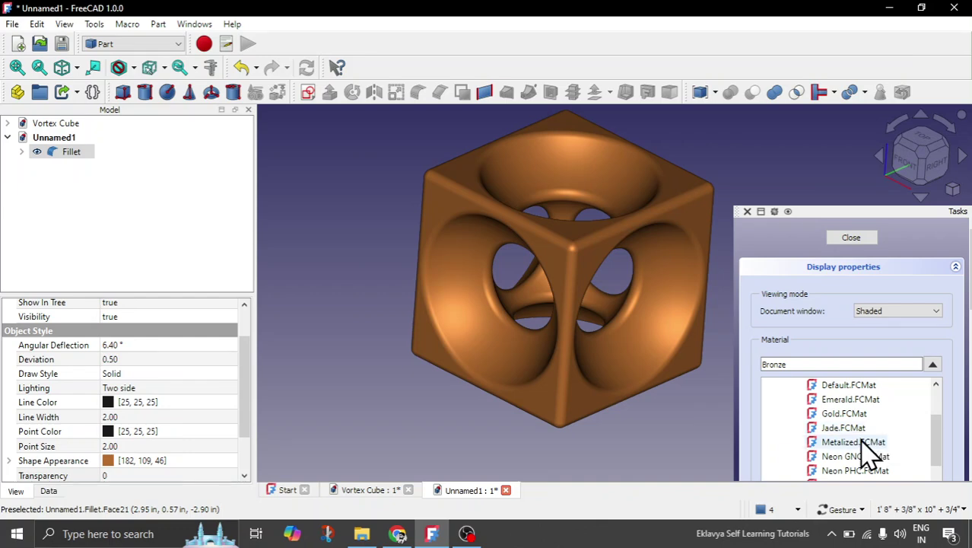
{"action": "scroll", "coordinate": [867, 448], "scroll_direction": "down", "scroll_amount": 3}
{"action": "scroll", "coordinate": [867, 447], "scroll_direction": "up", "scroll_amount": 2}
{"action": "left_click", "coordinate": [852, 400]}
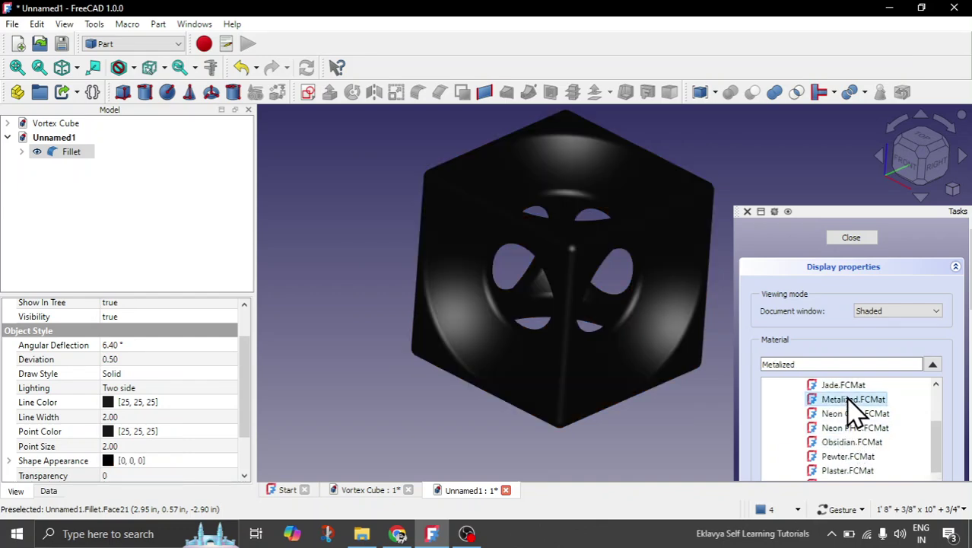
{"action": "left_click", "coordinate": [855, 428]}
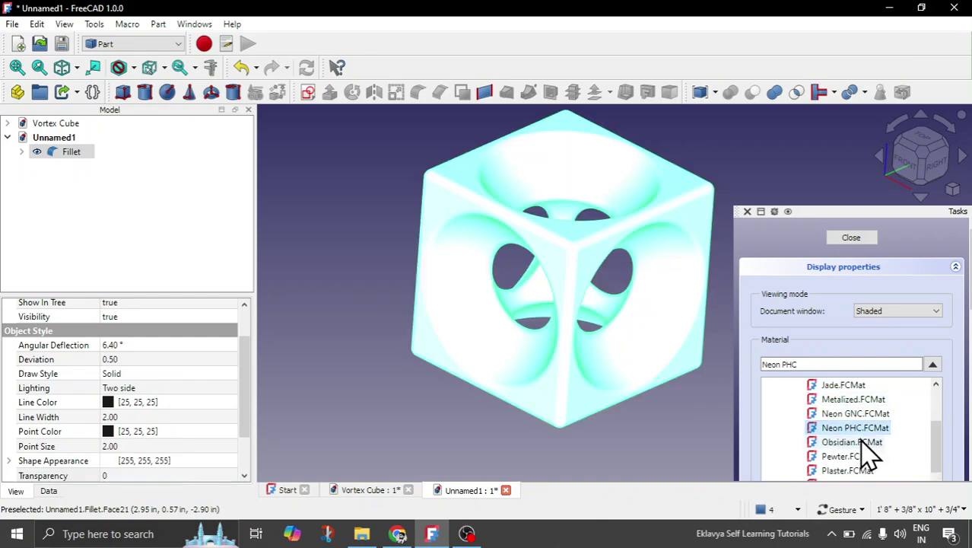
{"action": "left_click", "coordinate": [861, 442]}
Try the Shiny Plastic and Stone materials on the cube.
{"action": "scroll", "coordinate": [862, 441], "scroll_direction": "down", "scroll_amount": 1}
{"action": "scroll", "coordinate": [867, 454], "scroll_direction": "down", "scroll_amount": 1}
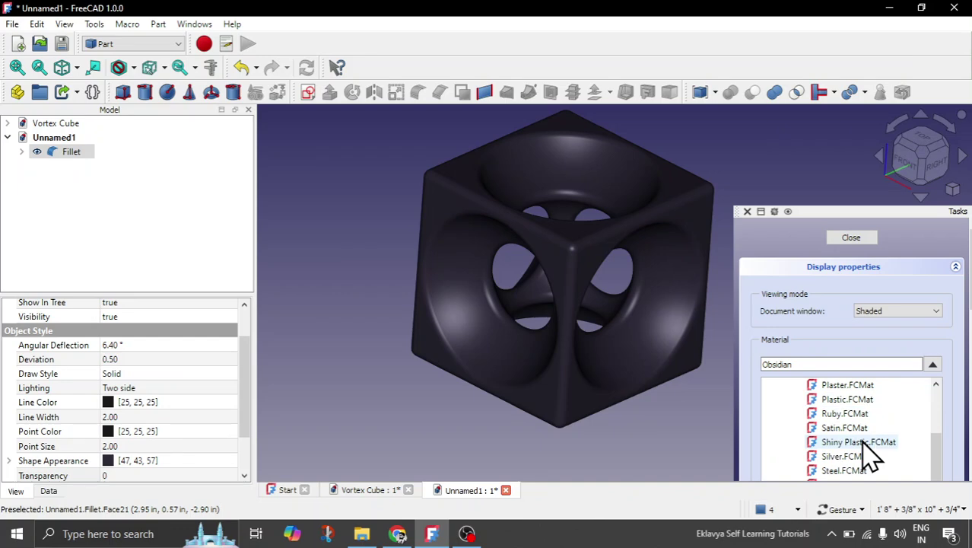
{"action": "left_click", "coordinate": [863, 445]}
{"action": "scroll", "coordinate": [878, 441], "scroll_direction": "down", "scroll_amount": 2}
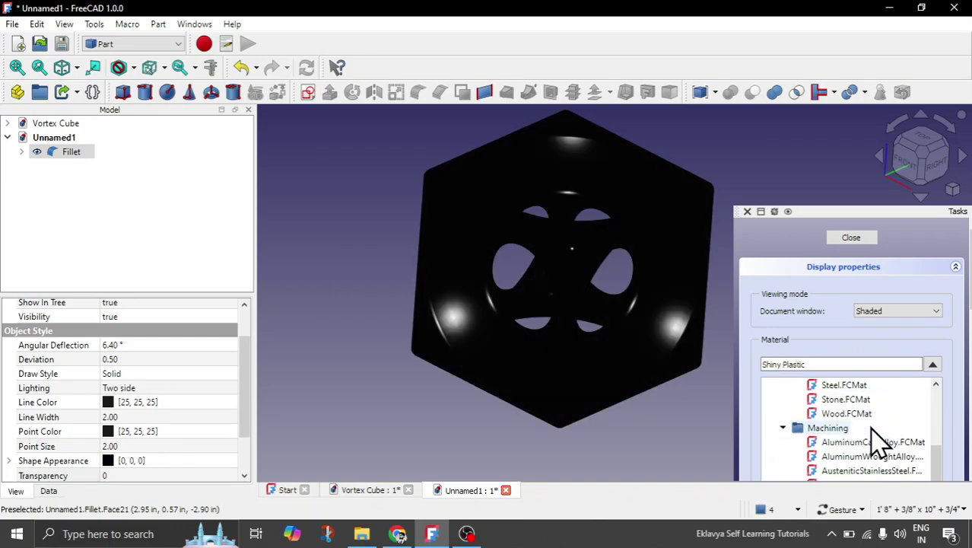
{"action": "left_click", "coordinate": [842, 400]}
Compare the machining aluminum alloys with AusteniticStainlessSteel on the cube and apply AusteniticStainlessSteel.
{"action": "scroll", "coordinate": [846, 414], "scroll_direction": "down", "scroll_amount": 1}
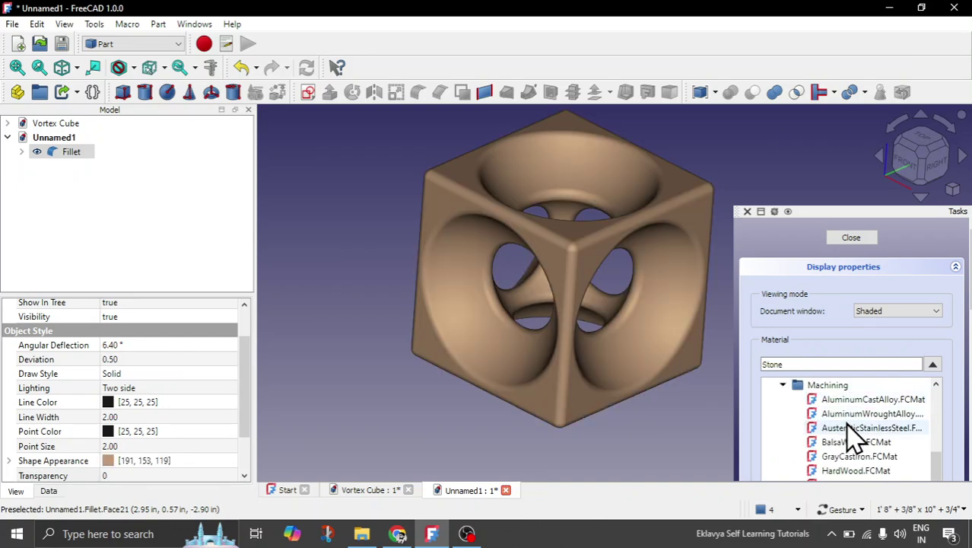
{"action": "left_click", "coordinate": [852, 429]}
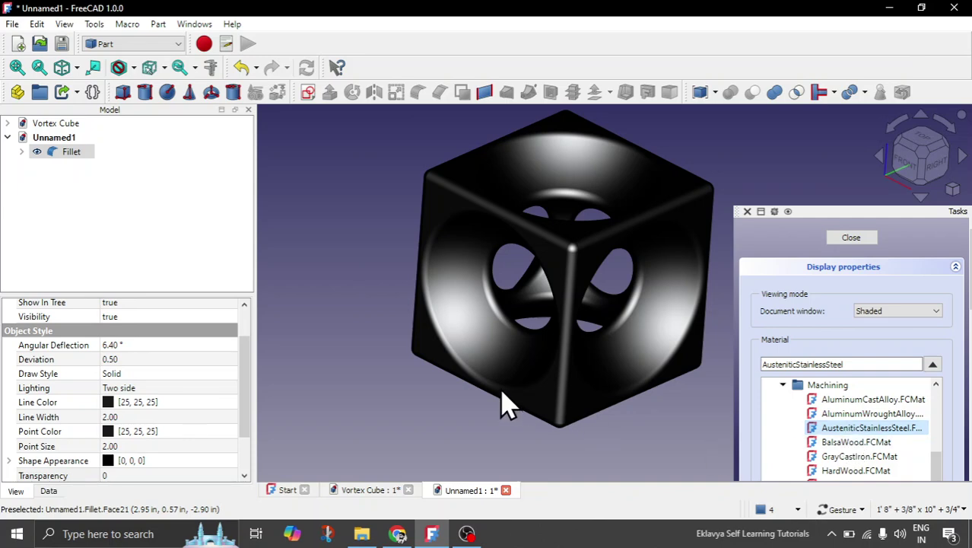
{"action": "left_click", "coordinate": [905, 413]}
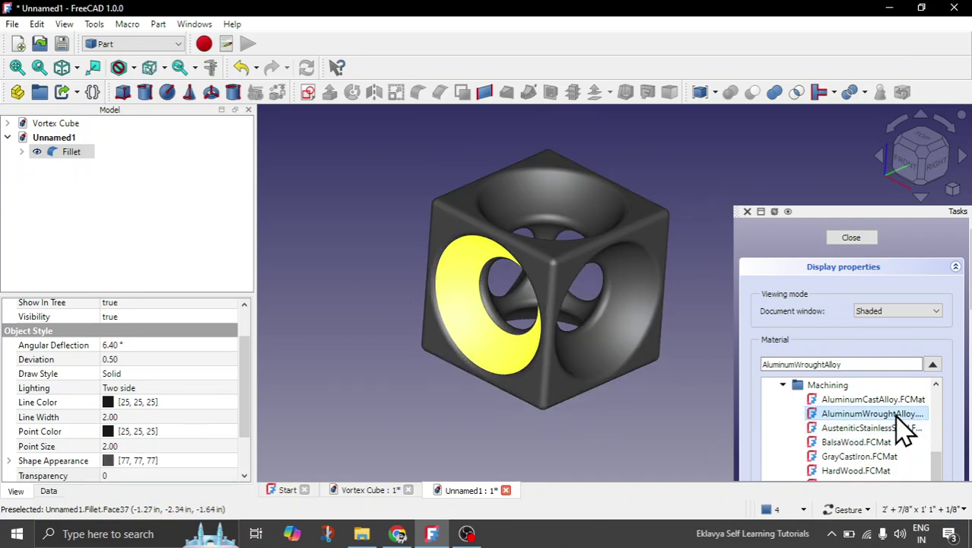
{"action": "left_click", "coordinate": [886, 400]}
{"action": "left_click", "coordinate": [867, 428]}
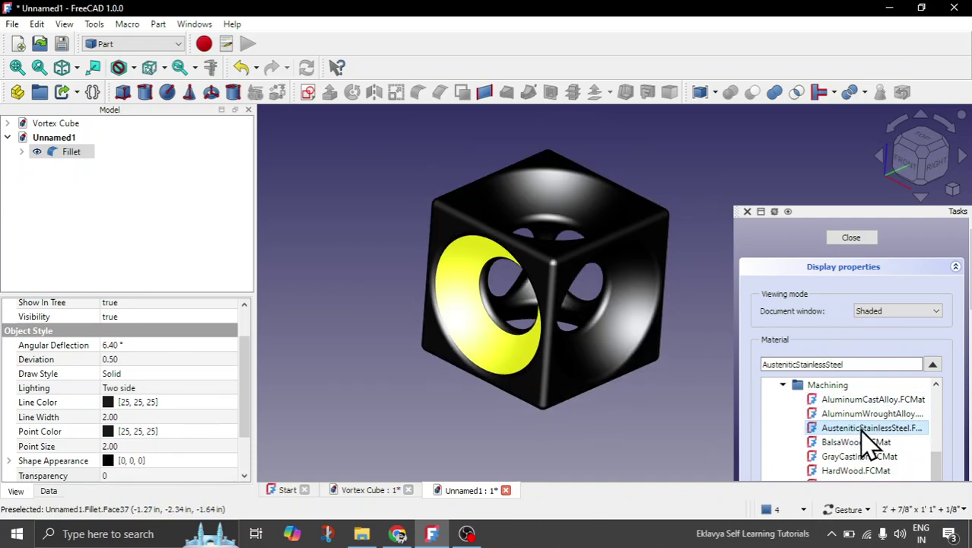
Examine the finished stainless steel vortex cube from several angles.
{"action": "left_click_drag", "start_coordinate": [701, 456], "coordinate": [634, 424]}
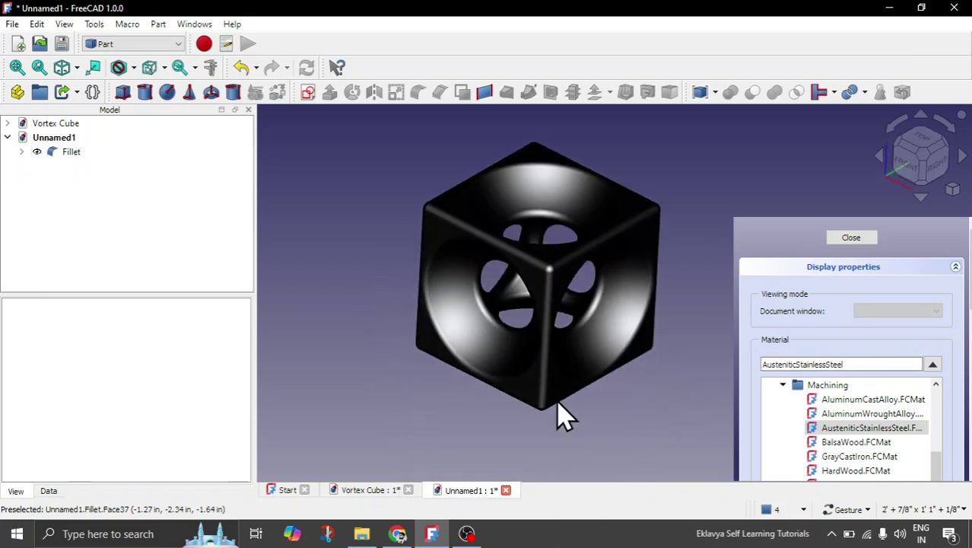
{"action": "left_click_drag", "start_coordinate": [672, 278], "coordinate": [553, 350]}
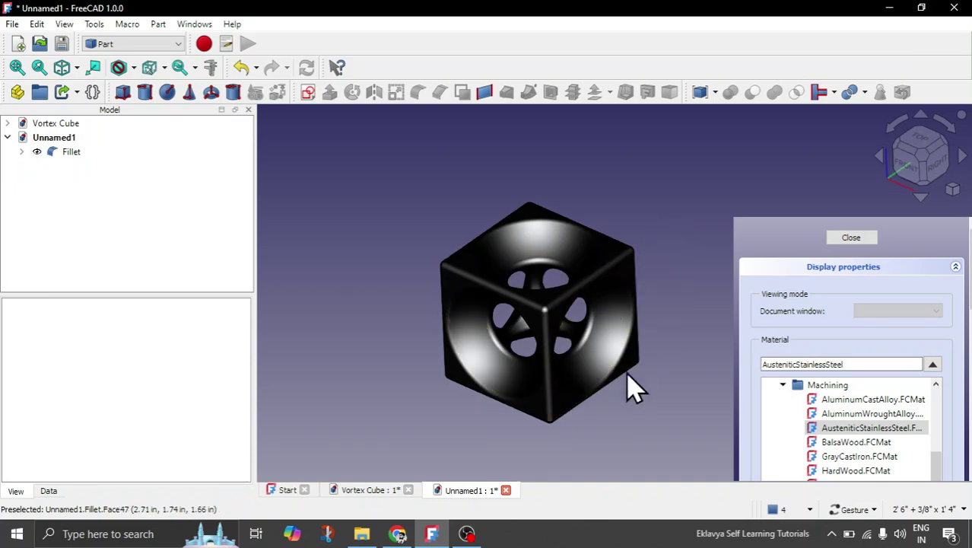
{"action": "scroll", "coordinate": [609, 403], "scroll_direction": "up", "scroll_amount": 2}
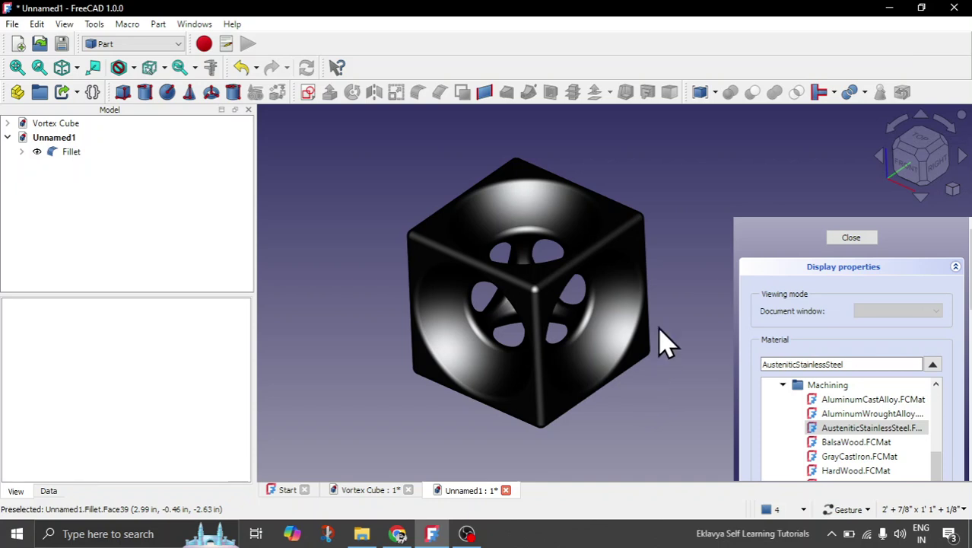
{"action": "left_click_drag", "start_coordinate": [606, 351], "coordinate": [656, 252]}
{"action": "left_click_drag", "start_coordinate": [646, 275], "coordinate": [630, 345]}
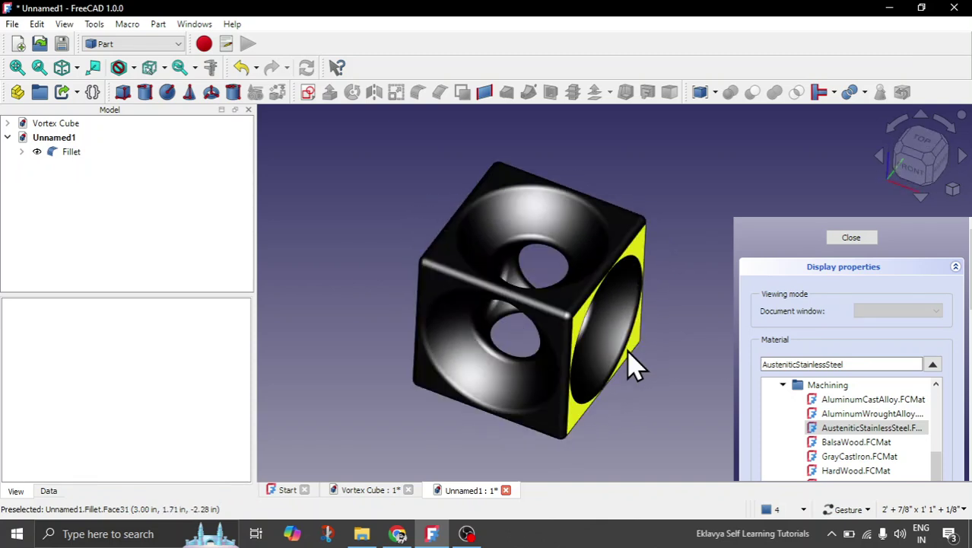